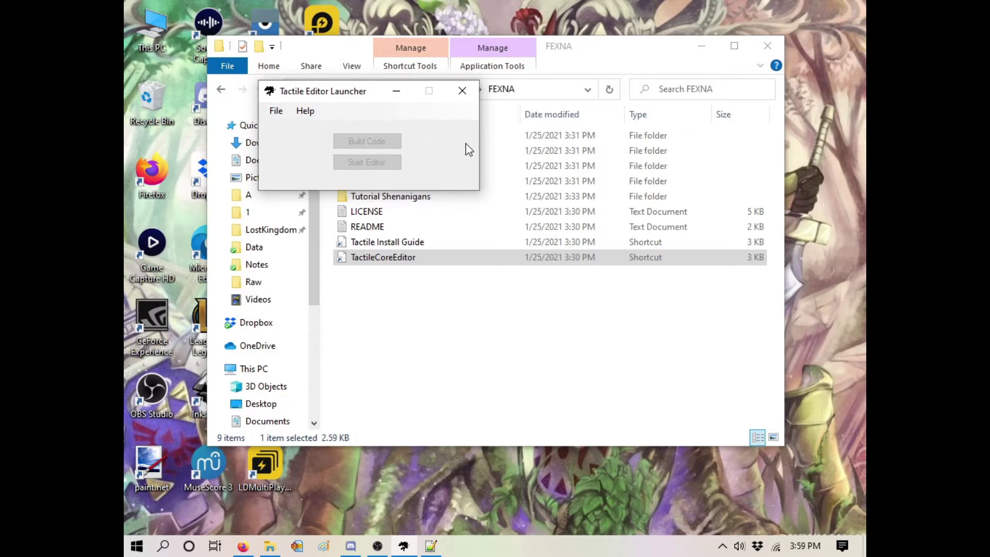
# Step: Start a new project and title it The Wind Cometh
pyautogui.click(276, 111)
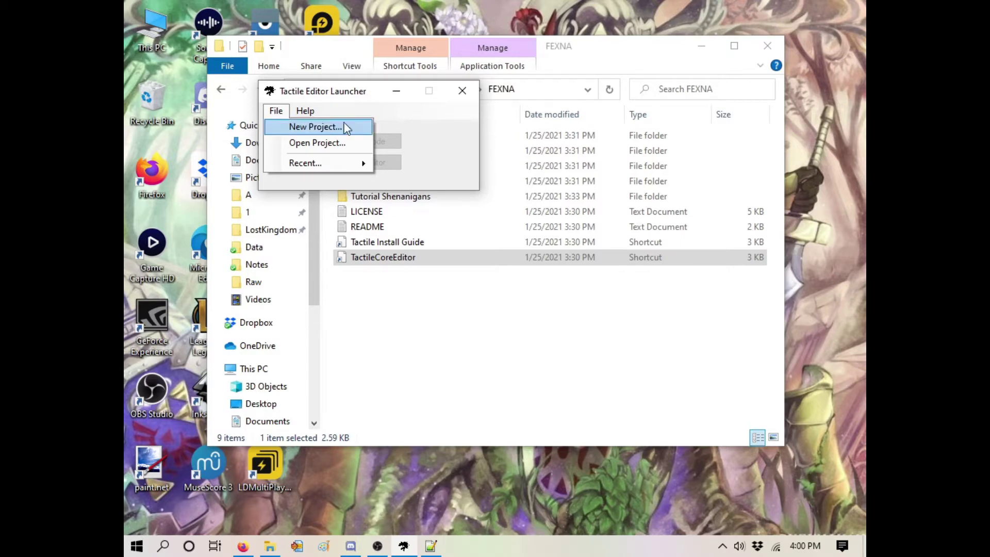
pyautogui.click(392, 109)
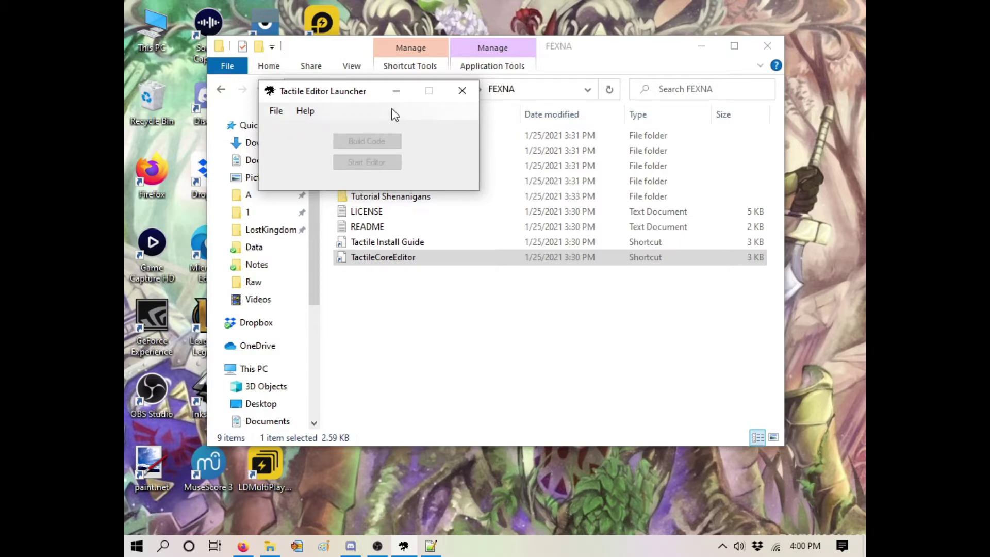
pyautogui.click(279, 111)
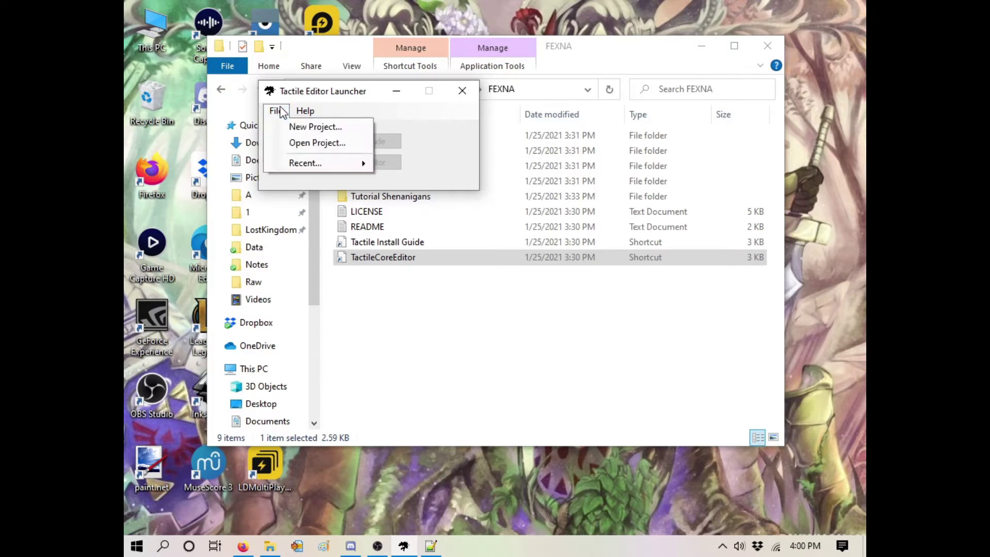
pyautogui.click(312, 129)
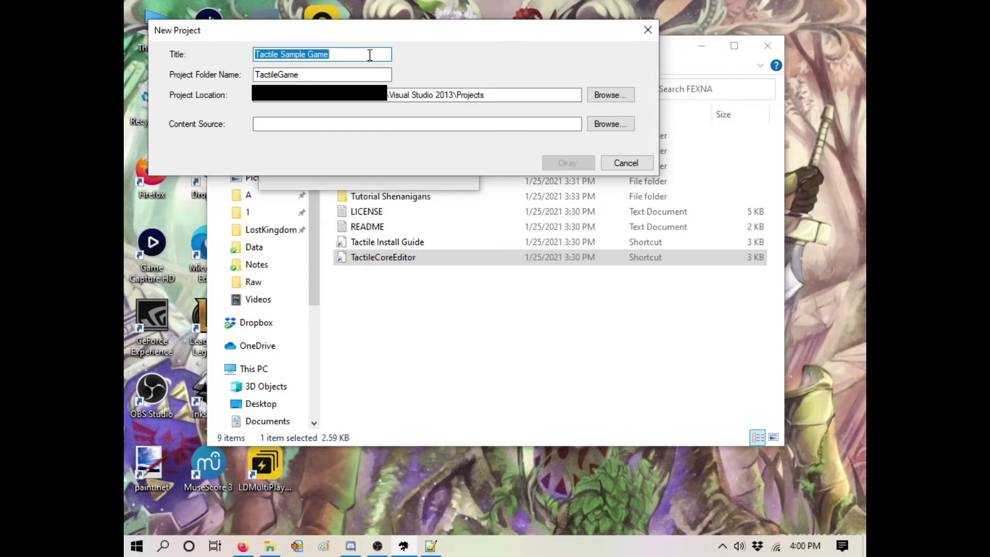
pyautogui.write('The Wind')
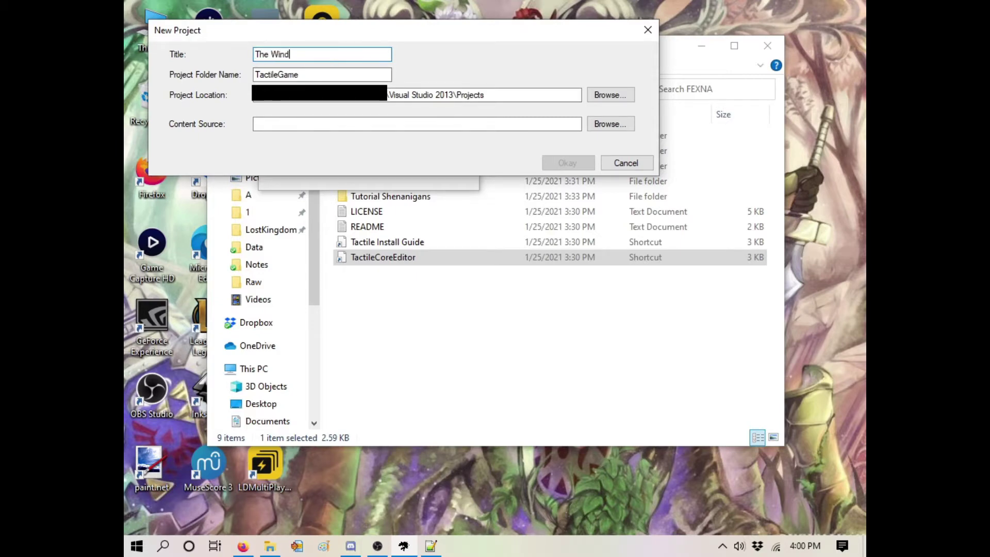
pyautogui.write(' Cometh')
# Step: Set the project folder name to The Wind Cometh, copied from the project title
pyautogui.doubleClick(335, 74)
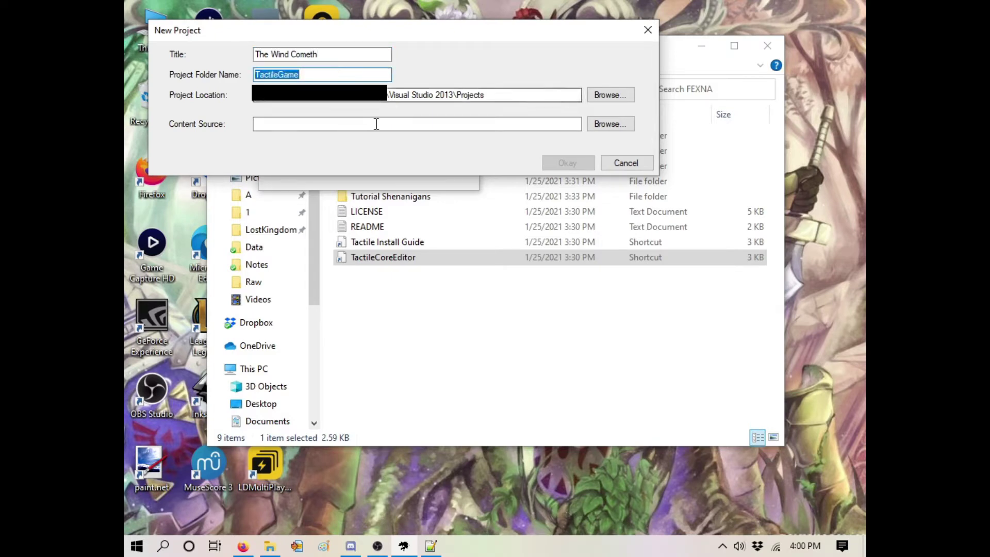
pyautogui.click(350, 101)
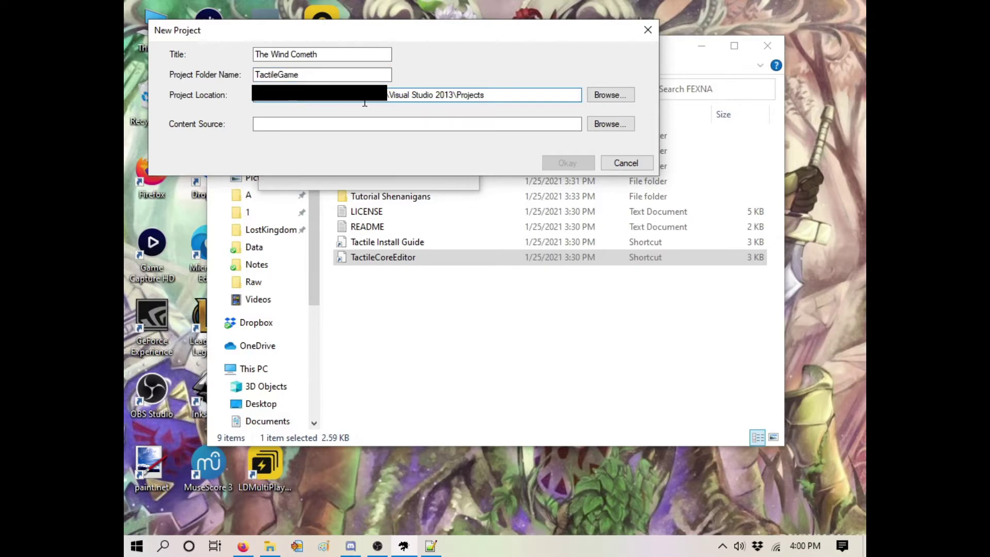
pyautogui.press('super')
pyautogui.press('super')
pyautogui.doubleClick(363, 73)
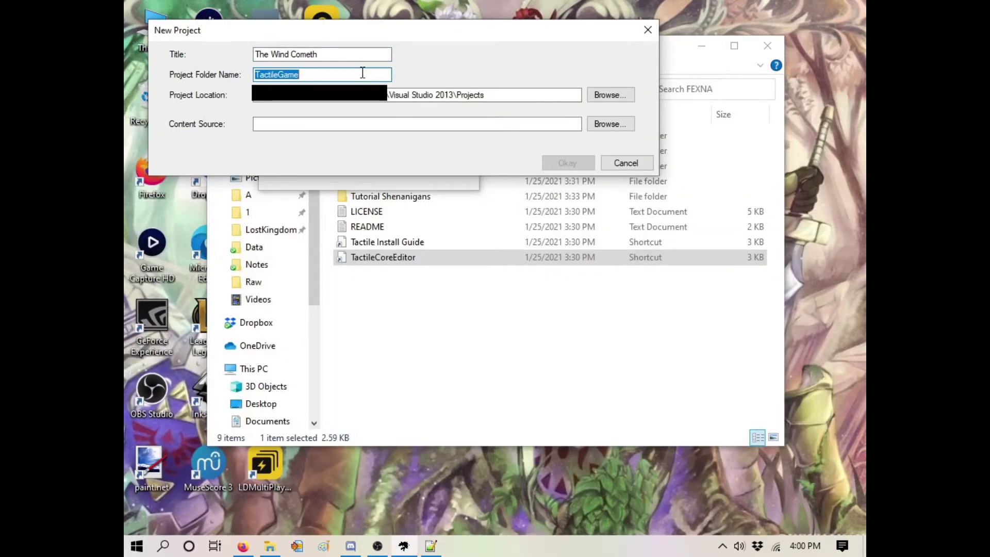
pyautogui.write('P')
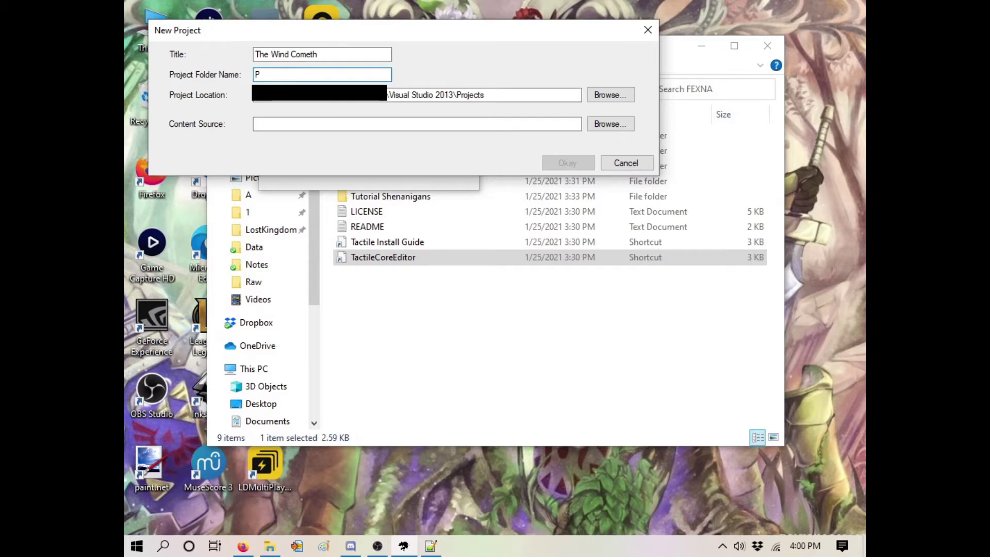
pyautogui.write('al')
pyautogui.press('BackSpace')
pyautogui.press('BackSpace')
pyautogui.press('BackSpace')
pyautogui.hotkey('shift', 'Tab')
pyautogui.hotkey('ctrl', 'c')
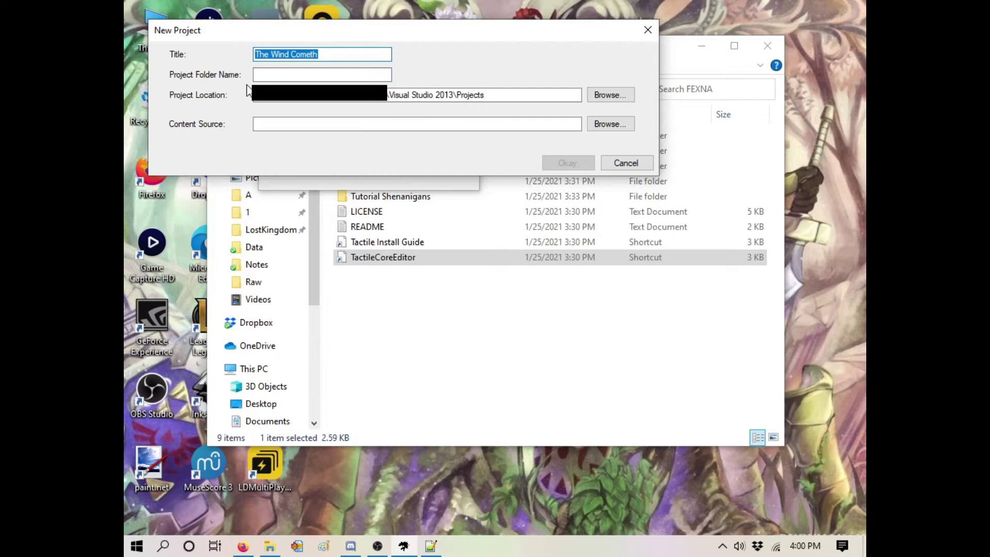
pyautogui.click(268, 76)
pyautogui.hotkey('ctrl', 'v')
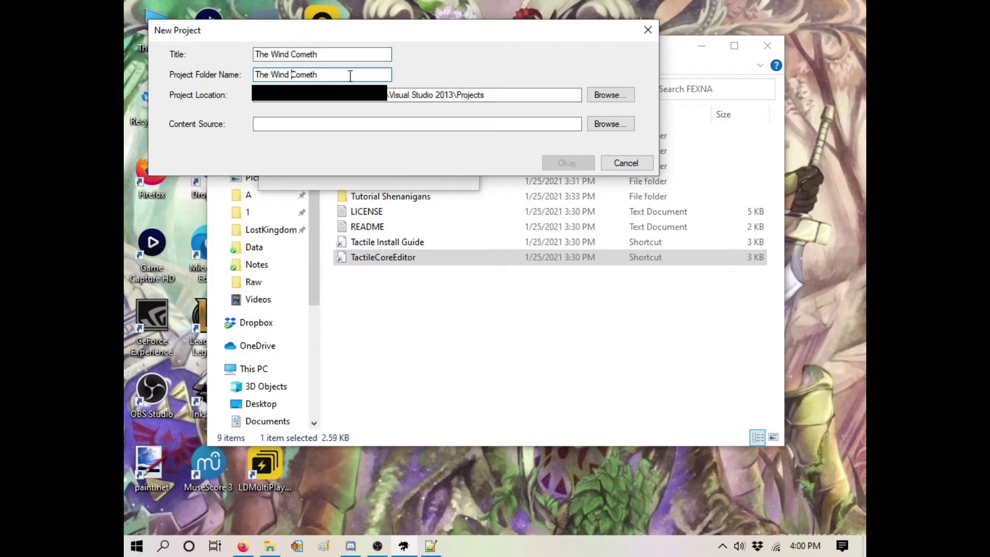
# Step: Create a folder named Tutorial in Documents and choose it as the project location
pyautogui.click(610, 95)
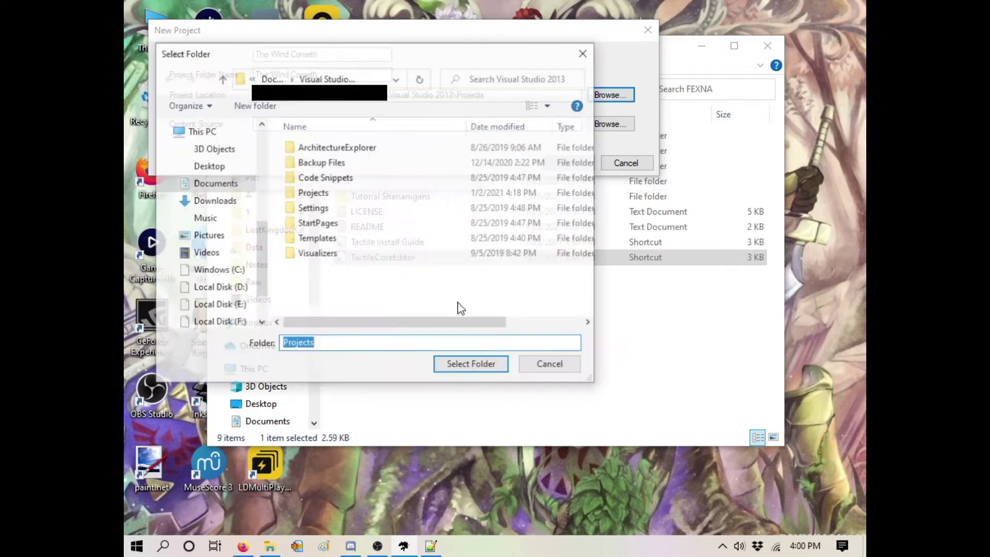
pyautogui.click(229, 187)
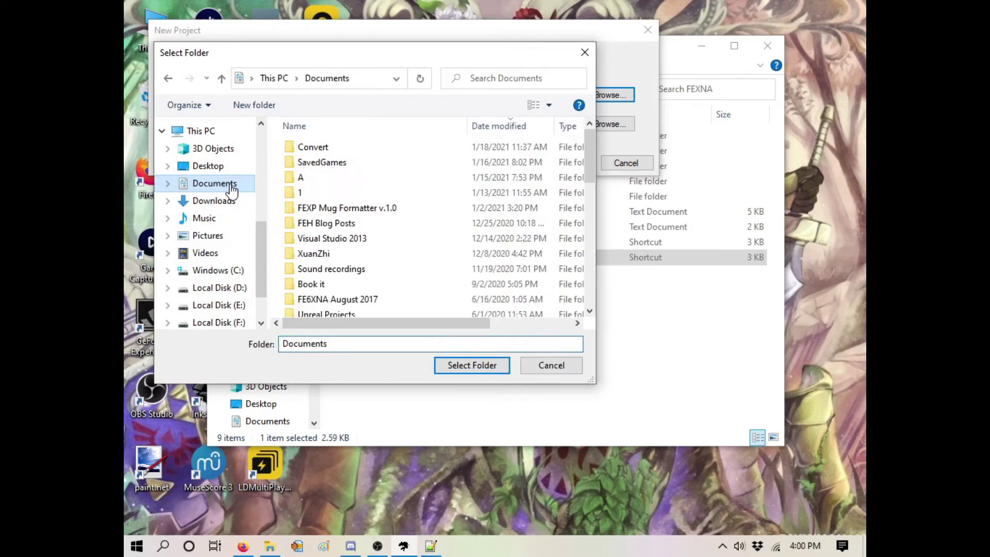
pyautogui.scroll(-5, 359, 253)
pyautogui.scroll(-5, 336, 281)
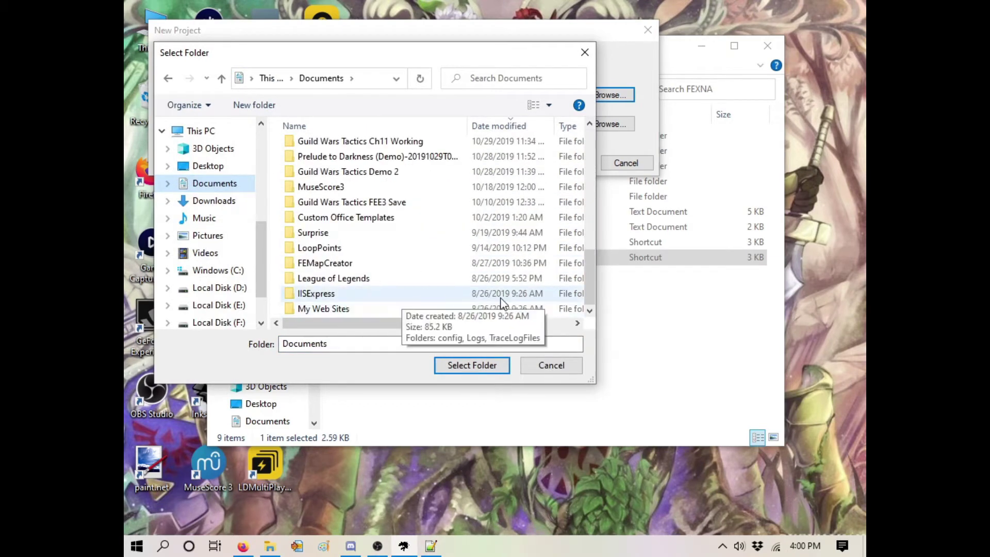
pyautogui.rightClick(449, 279)
pyautogui.moveTo(491, 482)
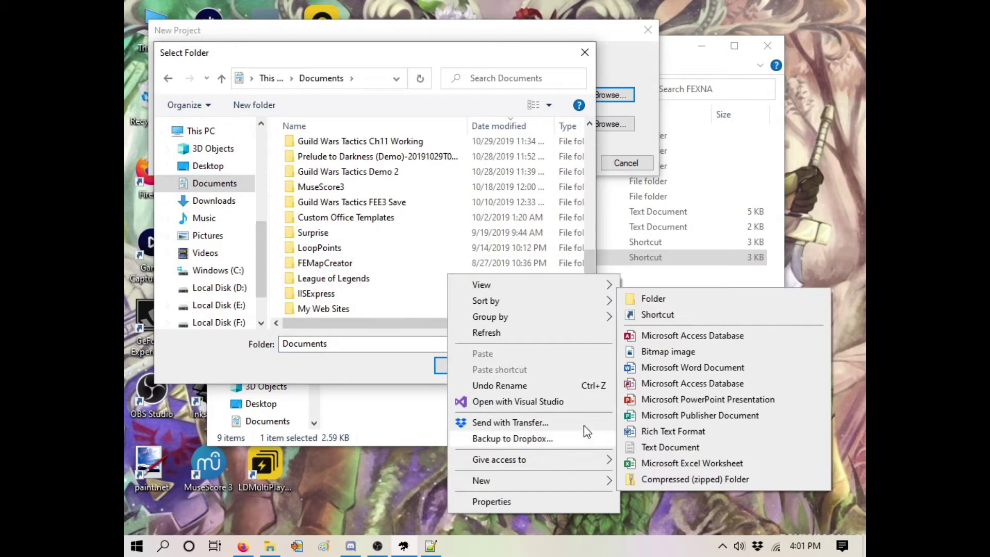
pyautogui.click(651, 300)
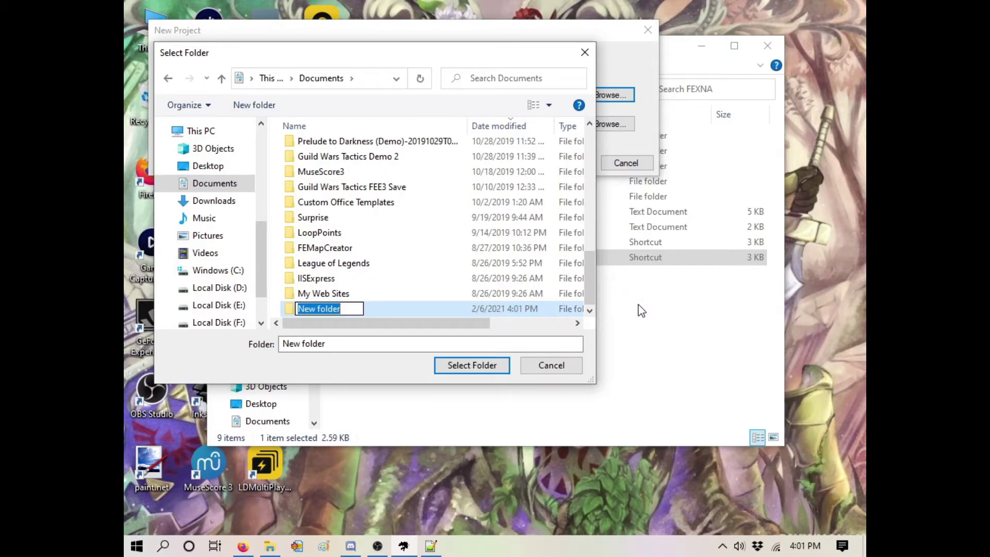
pyautogui.write('Tutorial')
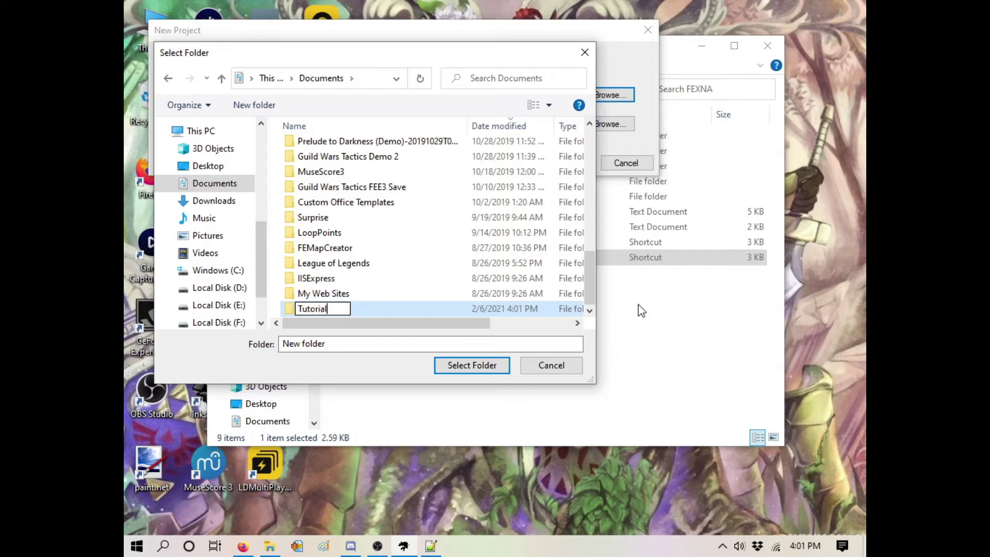
pyautogui.press('Return')
pyautogui.click(470, 364)
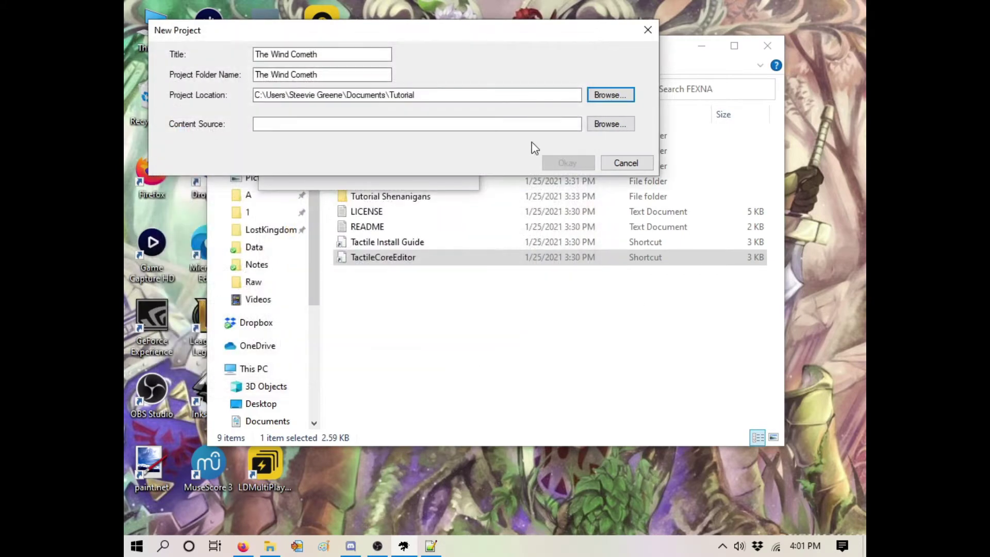
# Step: Choose the FEXNA zip archive in the srccontent folder as the project's content source
pyautogui.click(633, 126)
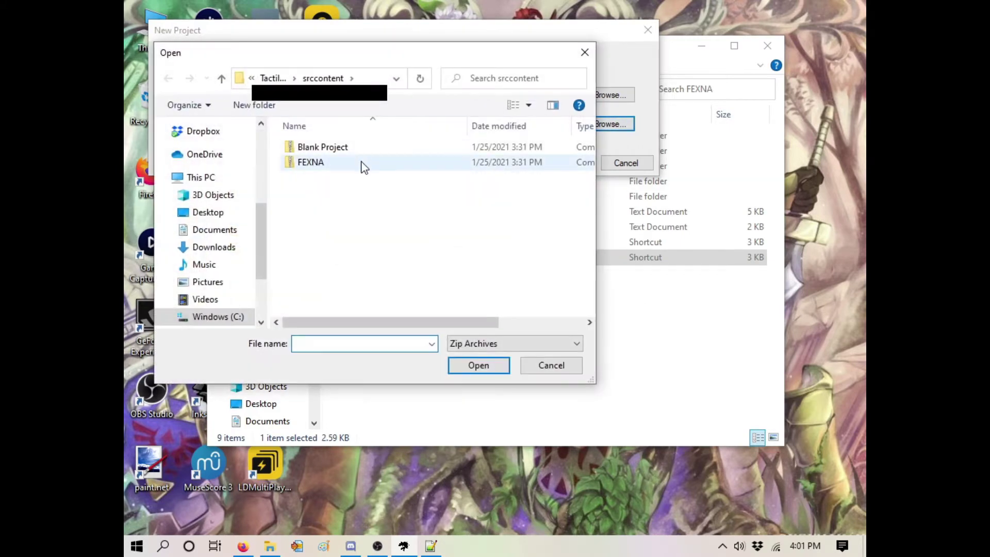
pyautogui.moveTo(452, 54); pyautogui.dragTo(515, 64)
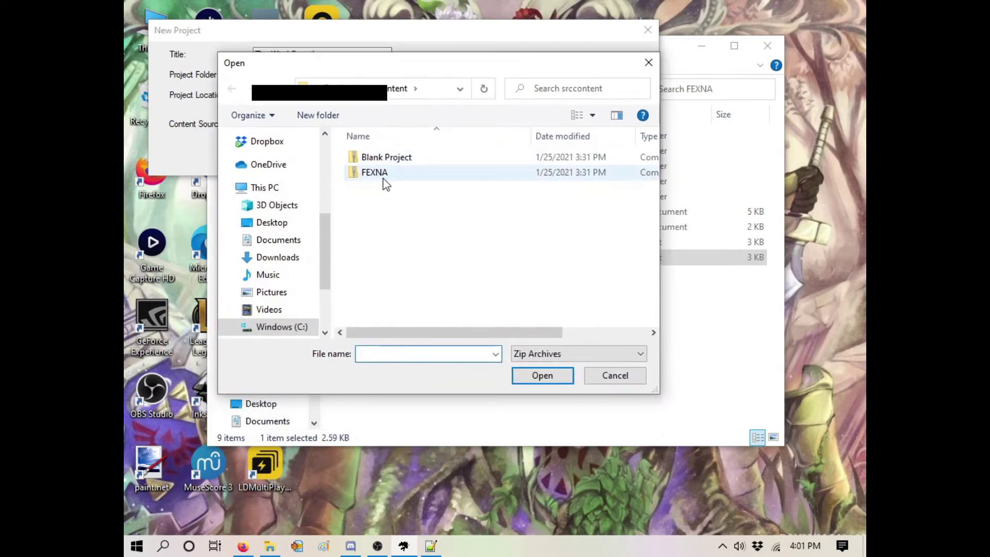
pyautogui.click(384, 176)
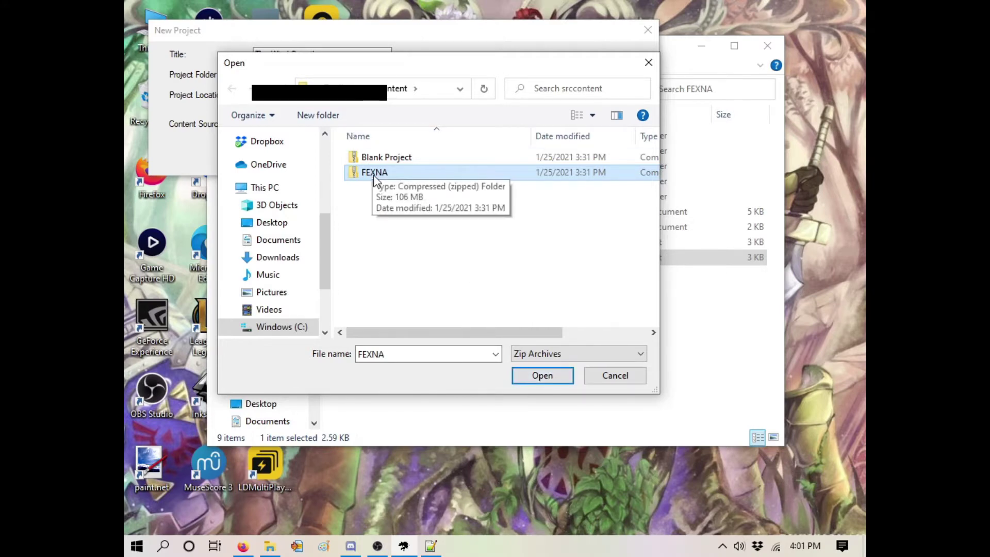
pyautogui.click(540, 377)
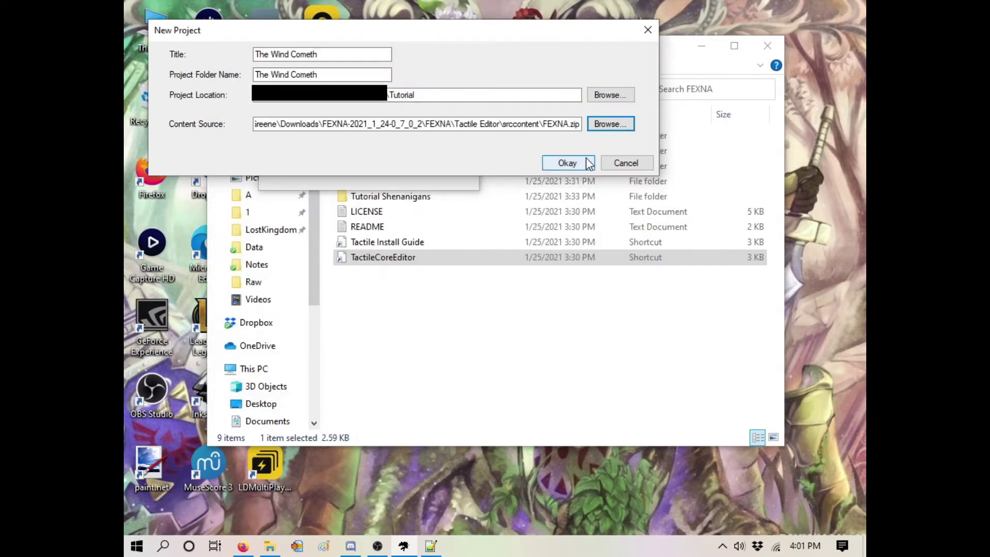
# Step: Create the project together with the missing TactileSharedLibraries folder
pyautogui.click(581, 163)
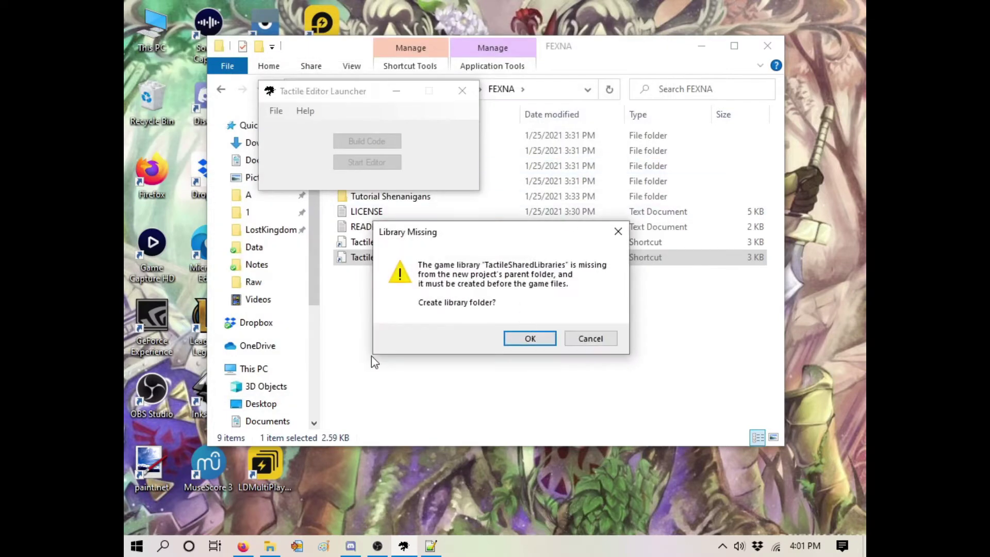
pyautogui.moveTo(526, 240); pyautogui.dragTo(503, 215)
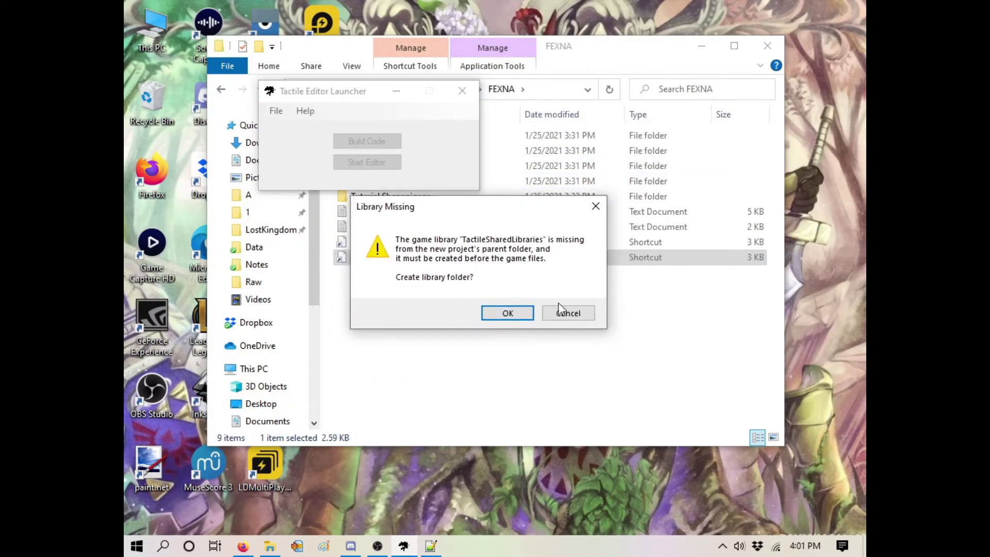
pyautogui.click(522, 311)
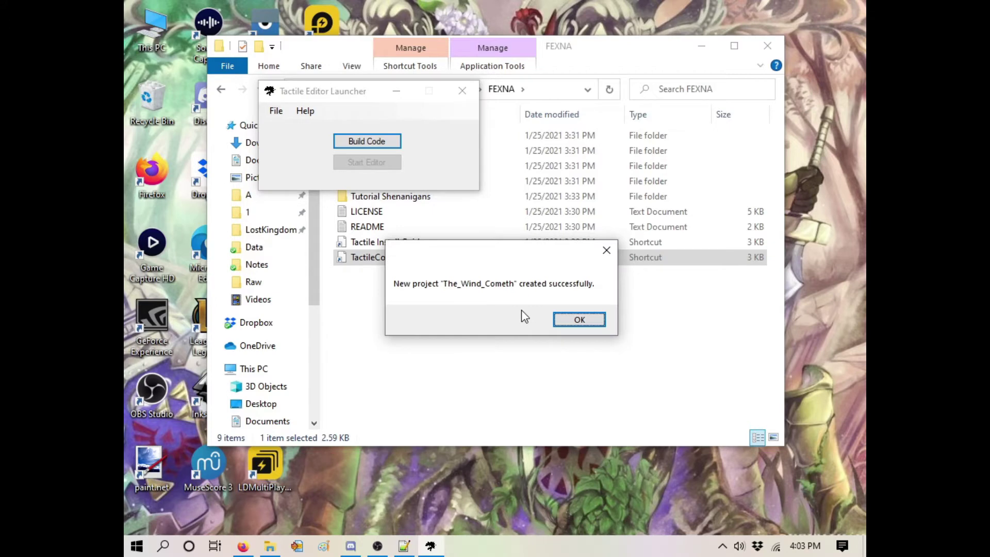
pyautogui.click(566, 319)
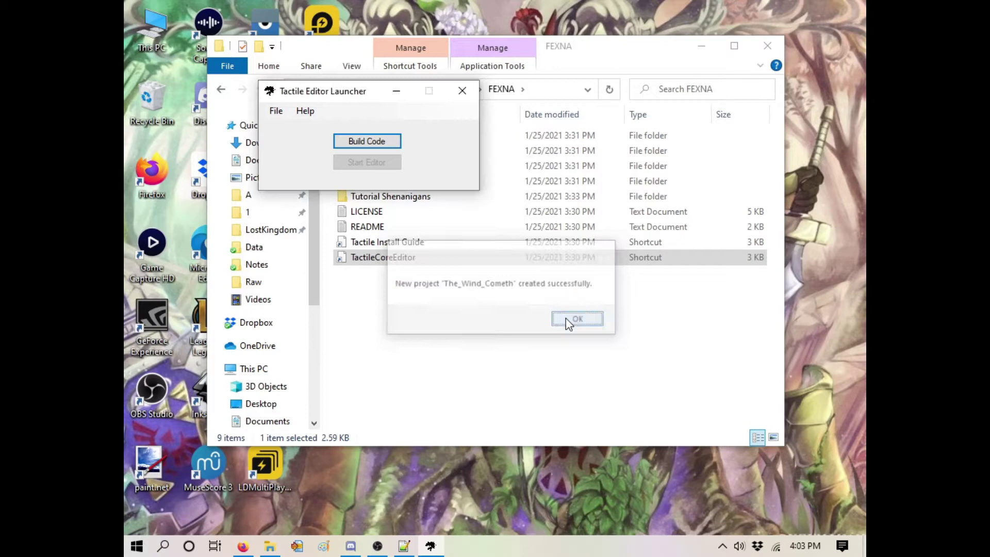
# Step: Build the project's code with the Visual Studio 2019 Community version
pyautogui.click(363, 142)
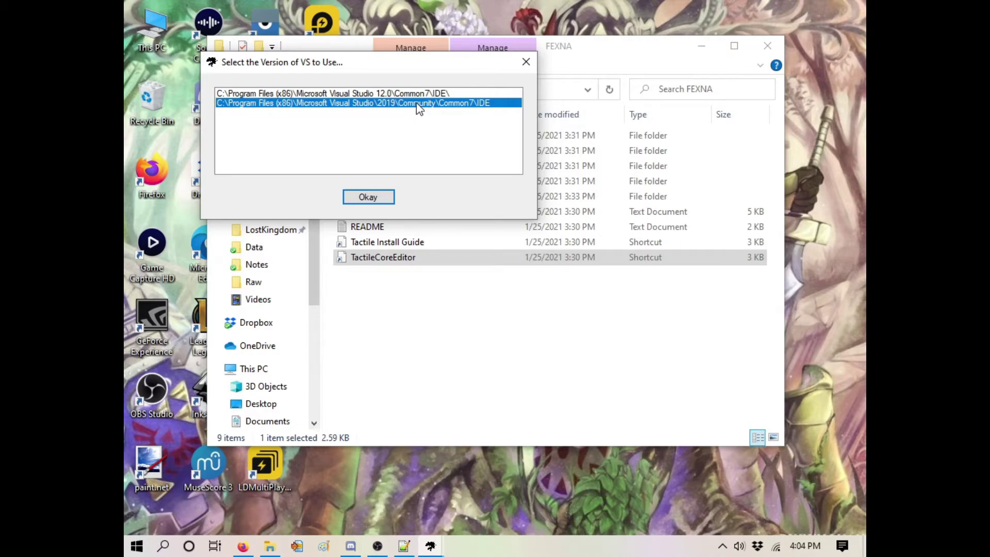
pyautogui.click(364, 202)
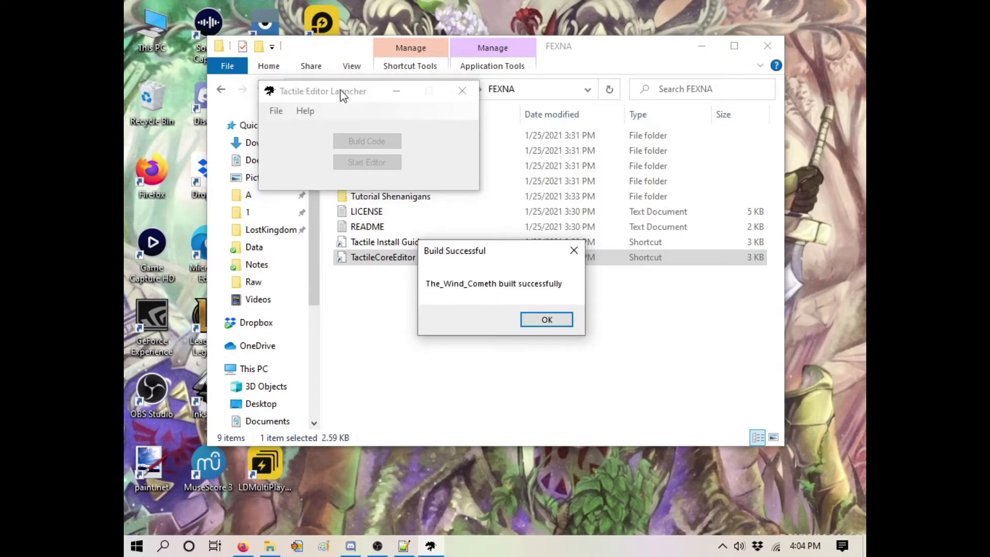
pyautogui.click(549, 319)
# Step: Start the editor for the built project and move its window so that it fits fully on screen
pyautogui.click(358, 161)
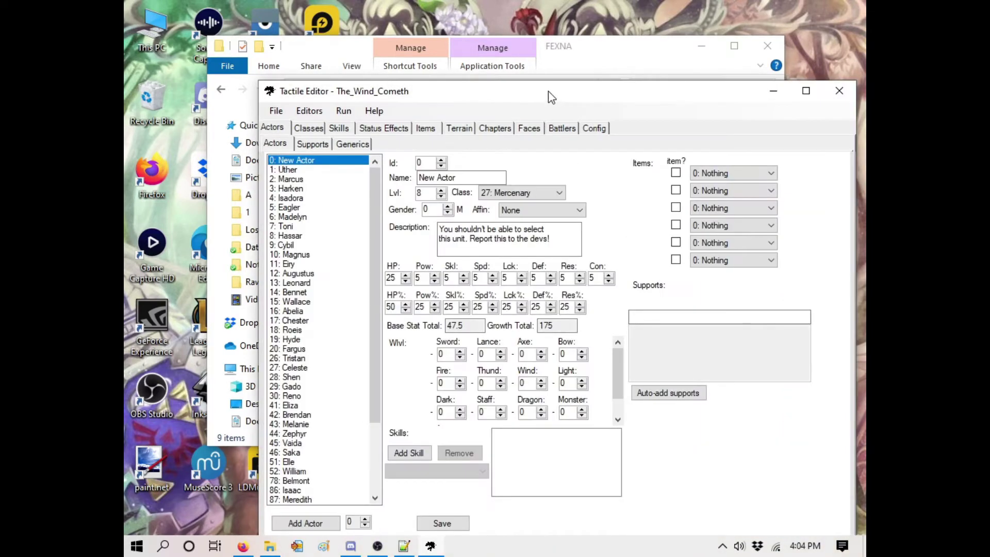
pyautogui.moveTo(551, 96); pyautogui.dragTo(486, 24)
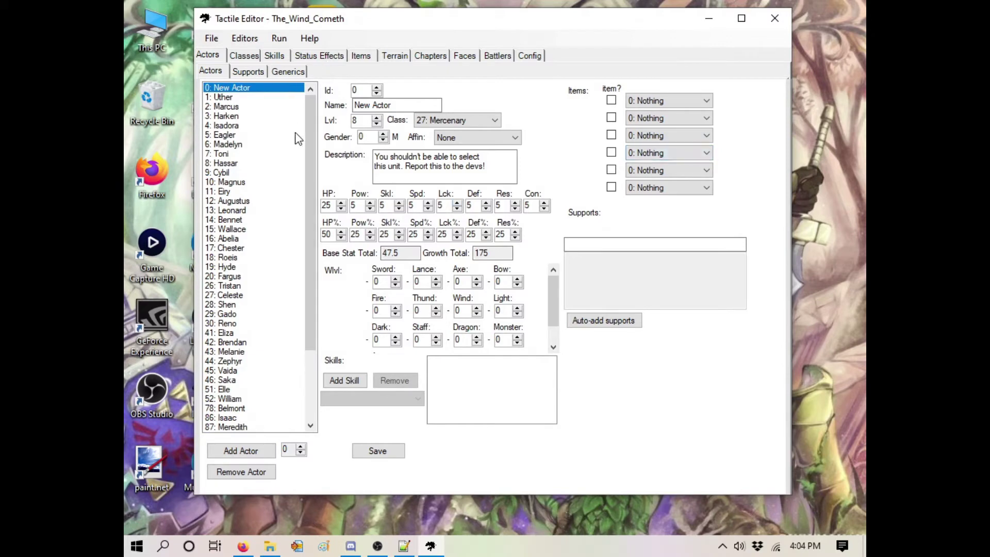
pyautogui.moveTo(311, 125); pyautogui.dragTo(269, 44)
# Step: Look through the project's class list and several actor entries to review their stats and settings
pyautogui.click(244, 57)
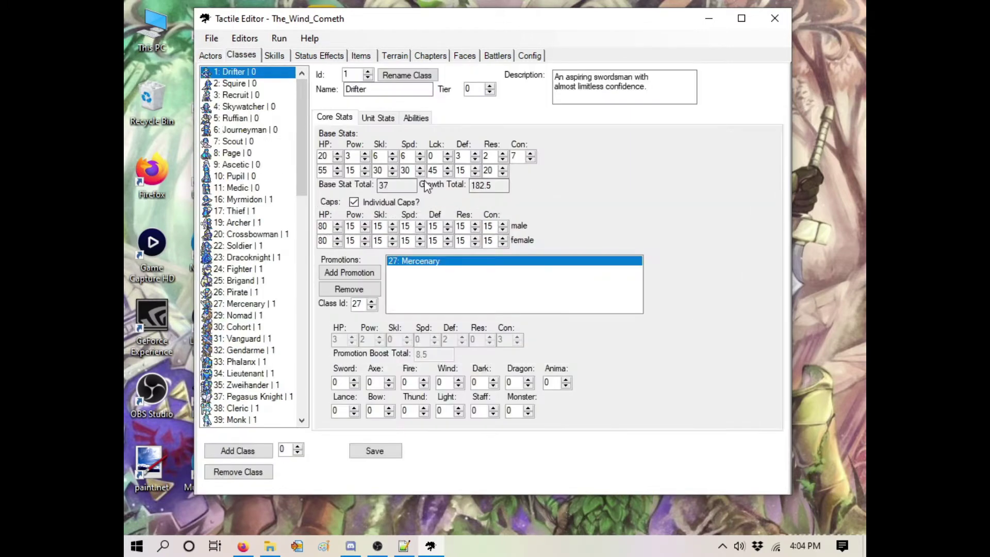
pyautogui.click(209, 56)
pyautogui.click(234, 98)
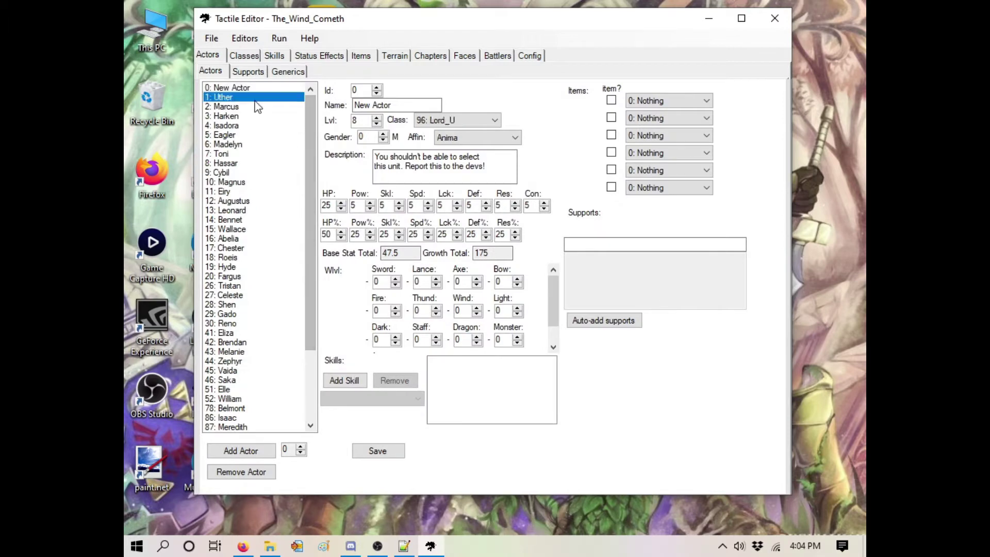
pyautogui.click(240, 146)
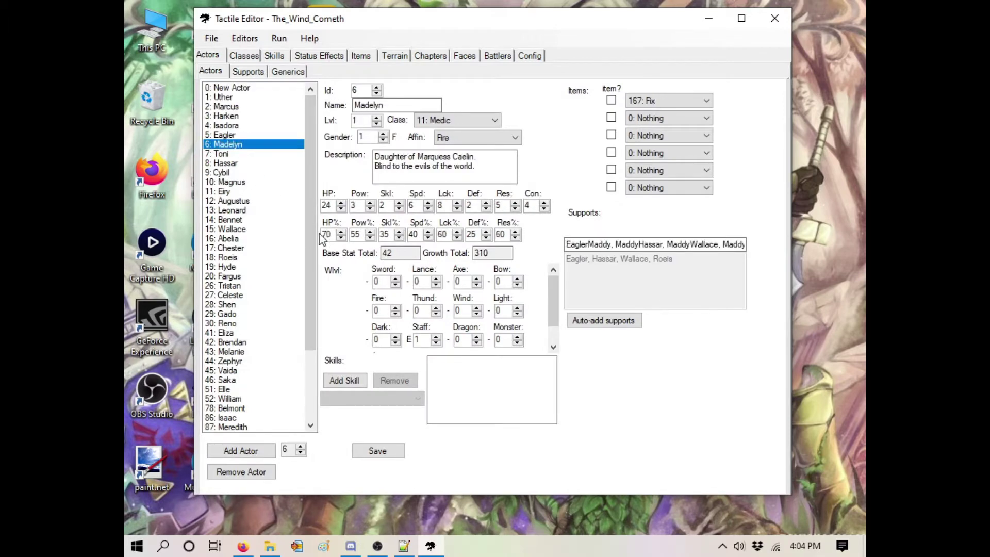
pyautogui.click(243, 173)
pyautogui.click(259, 325)
pyautogui.click(258, 369)
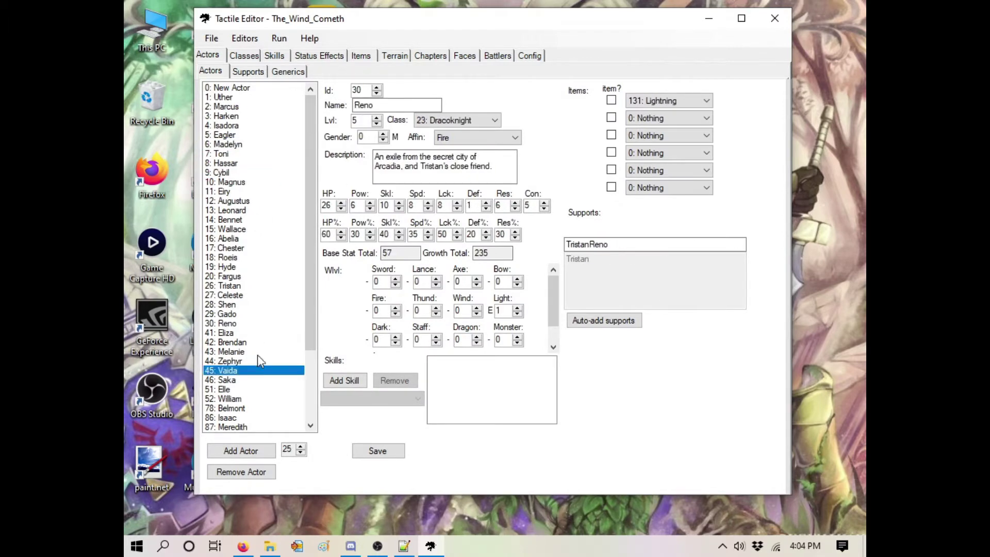
pyautogui.click(245, 56)
pyautogui.scroll(-15, 278, 206)
pyautogui.scroll(15, 286, 112)
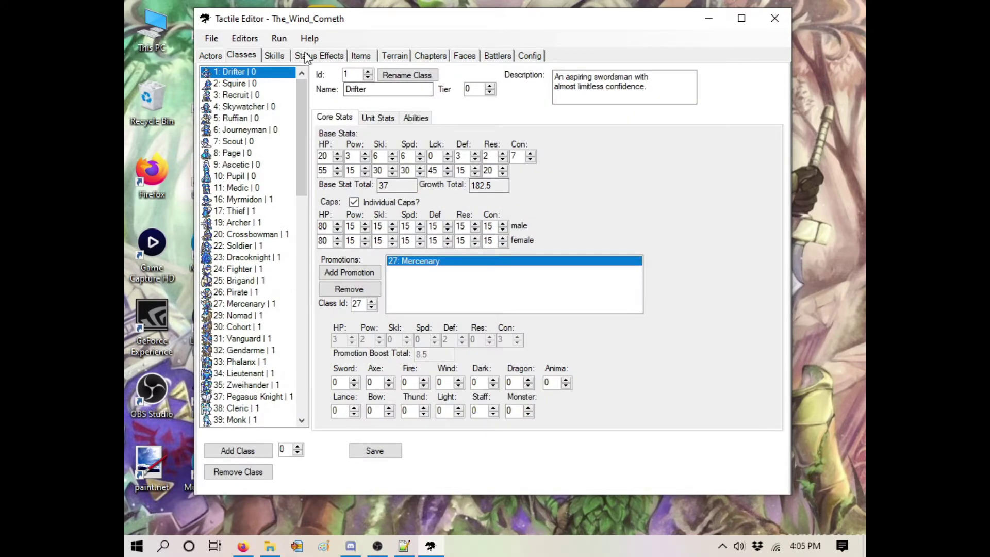
# Step: Look over the skills, status effects, chapters and actors data of the project
pyautogui.click(276, 55)
pyautogui.click(394, 55)
pyautogui.click(337, 57)
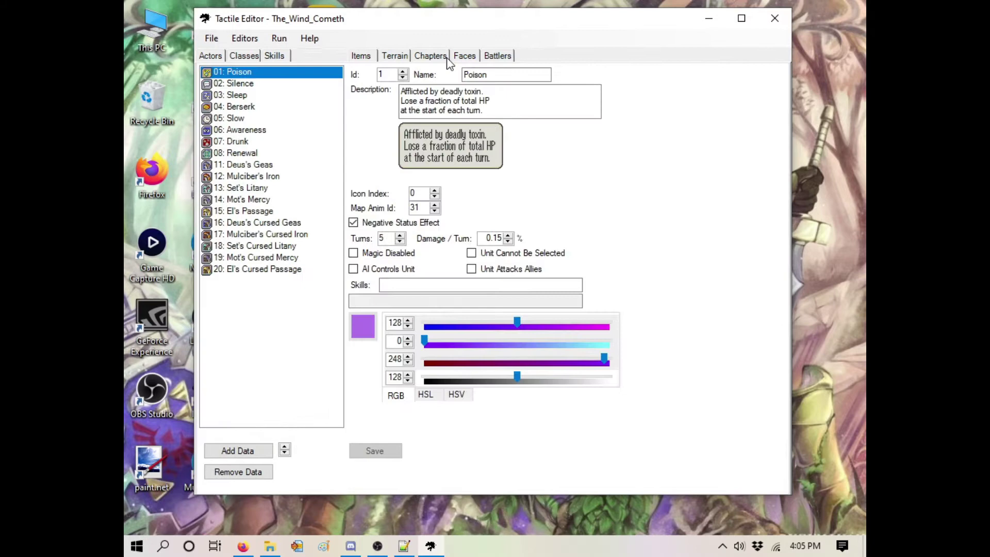
pyautogui.click(464, 56)
pyautogui.click(431, 55)
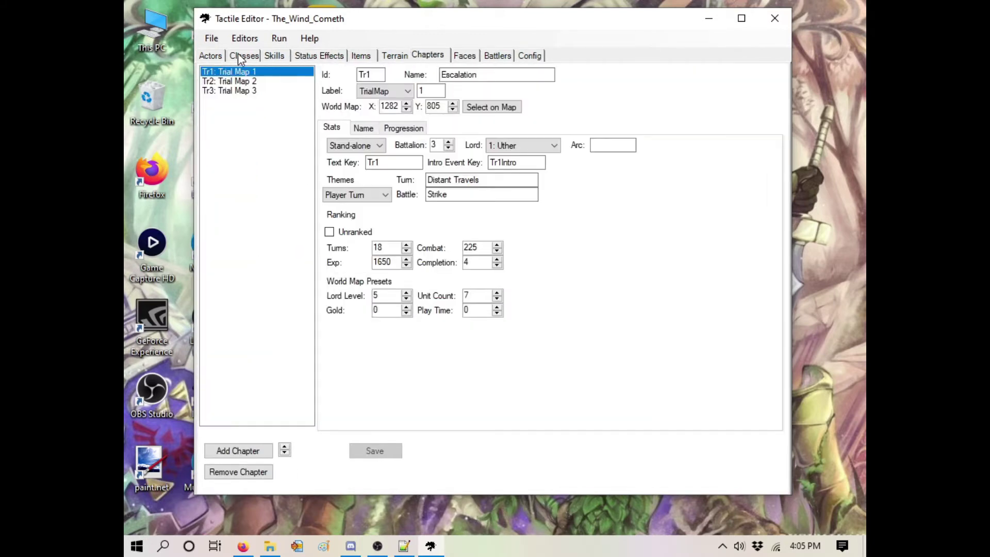
pyautogui.click(203, 55)
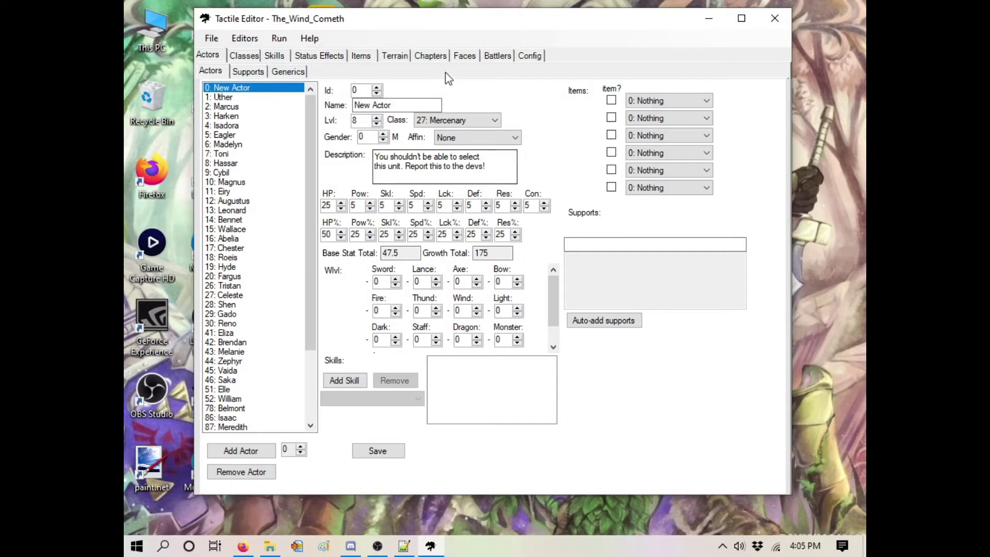
# Step: Process all outdated battler sprites of the project and dismiss the completion message
pyautogui.click(496, 57)
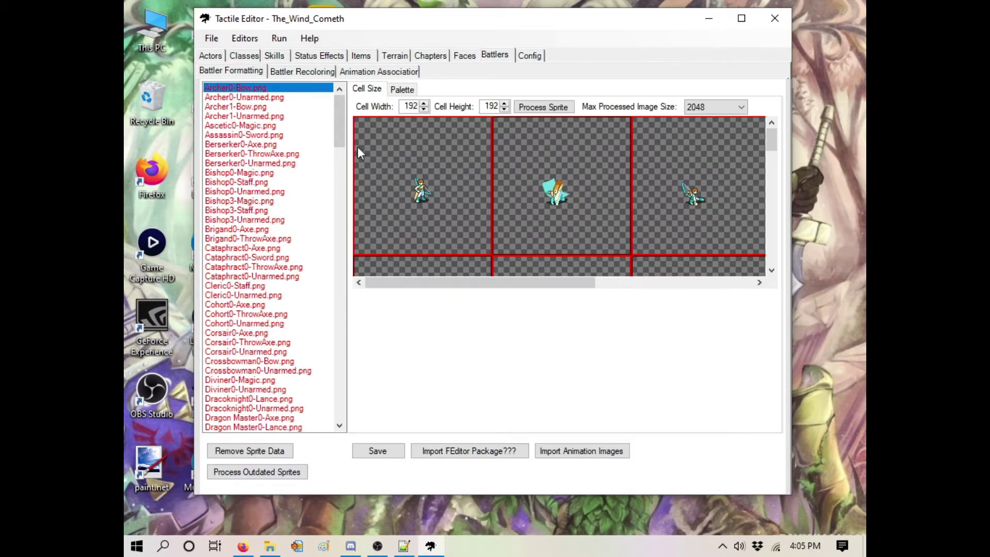
pyautogui.click(271, 483)
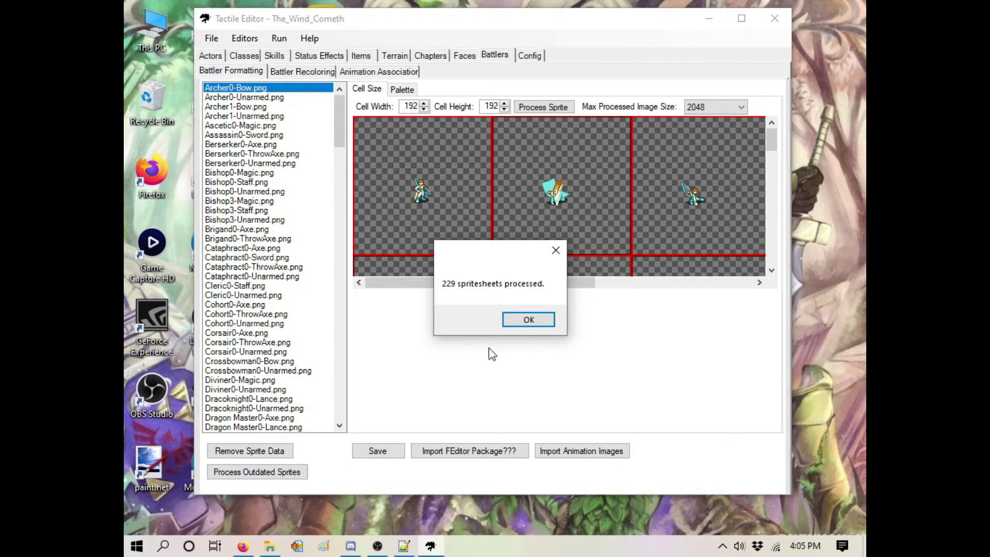
pyautogui.click(528, 320)
pyautogui.click(520, 330)
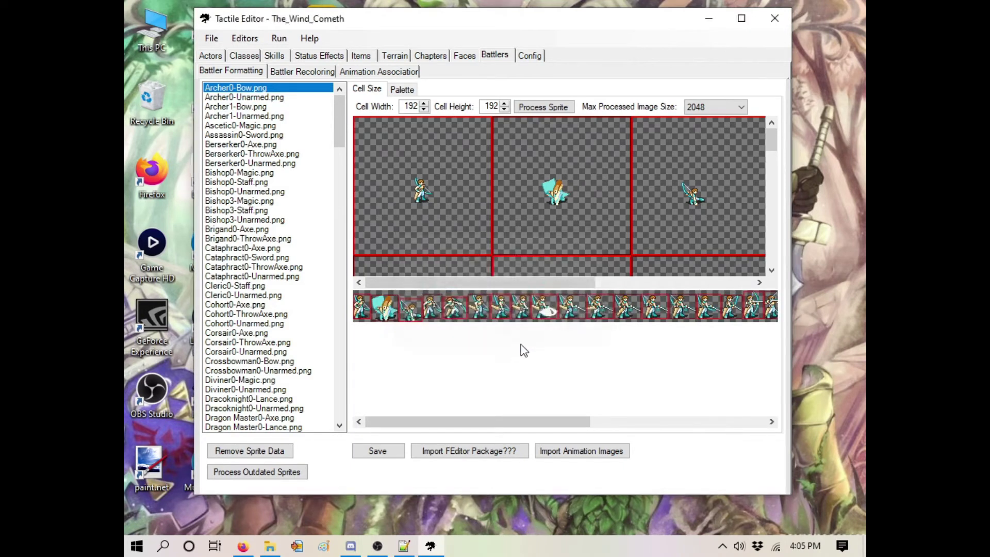
# Step: Go through every data category in order, from Actors to Config, and check whether each one can be saved
pyautogui.click(220, 58)
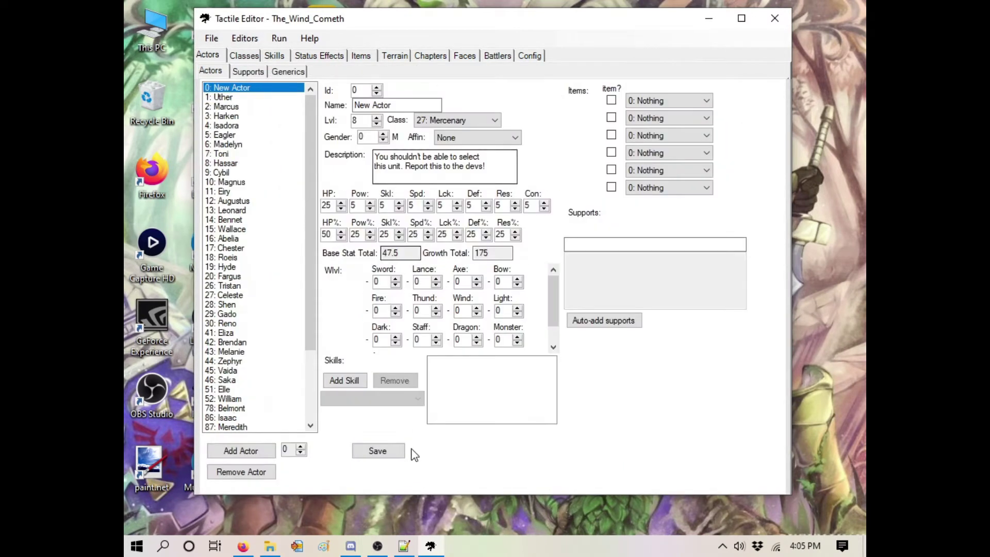
pyautogui.click(243, 55)
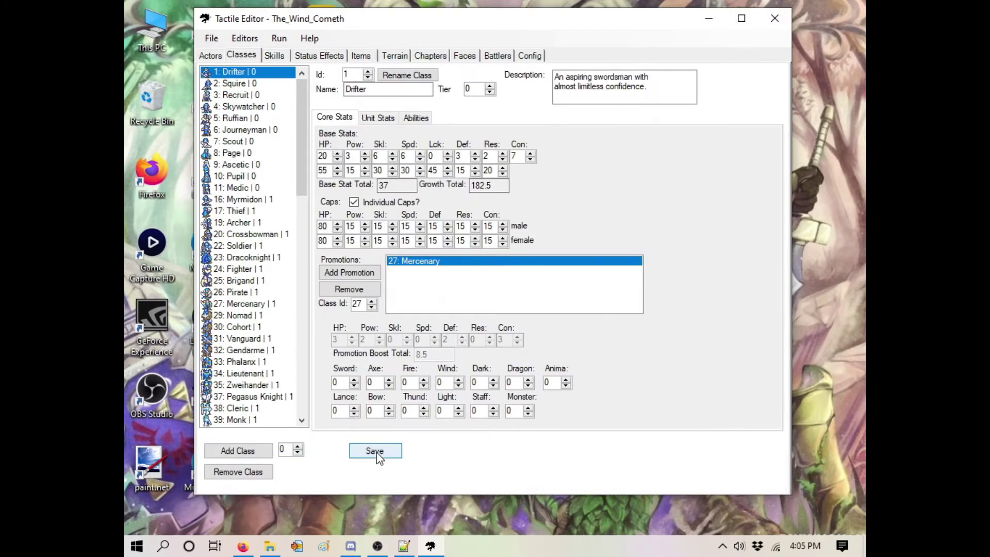
pyautogui.click(275, 56)
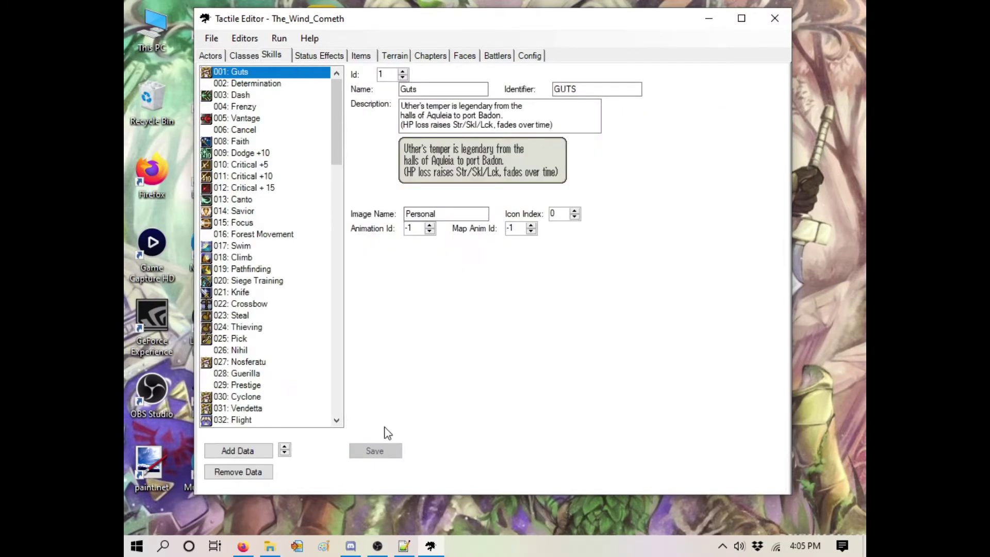
pyautogui.click(326, 57)
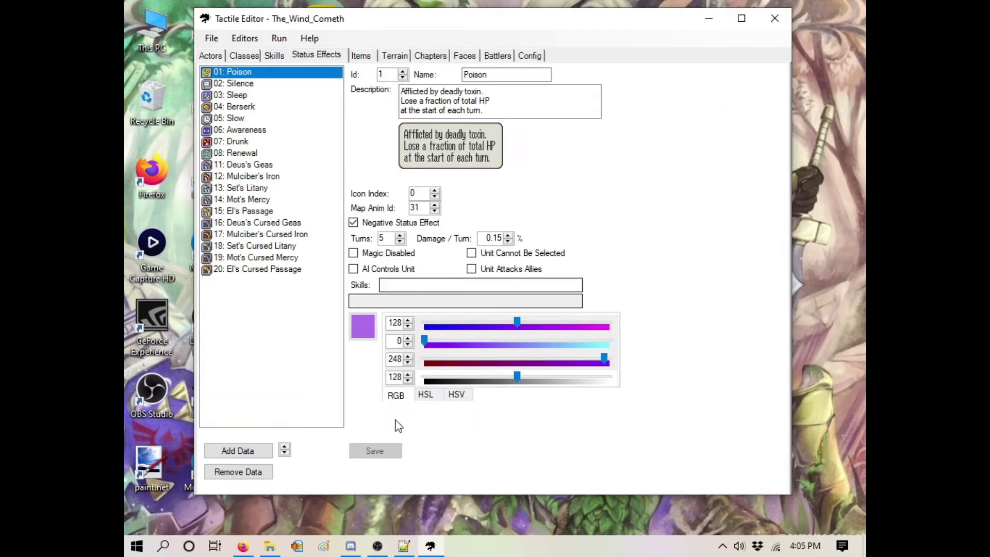
pyautogui.click(361, 56)
pyautogui.hotkey('ctrl', 'Tab')
pyautogui.hotkey('ctrl', 'Tab')
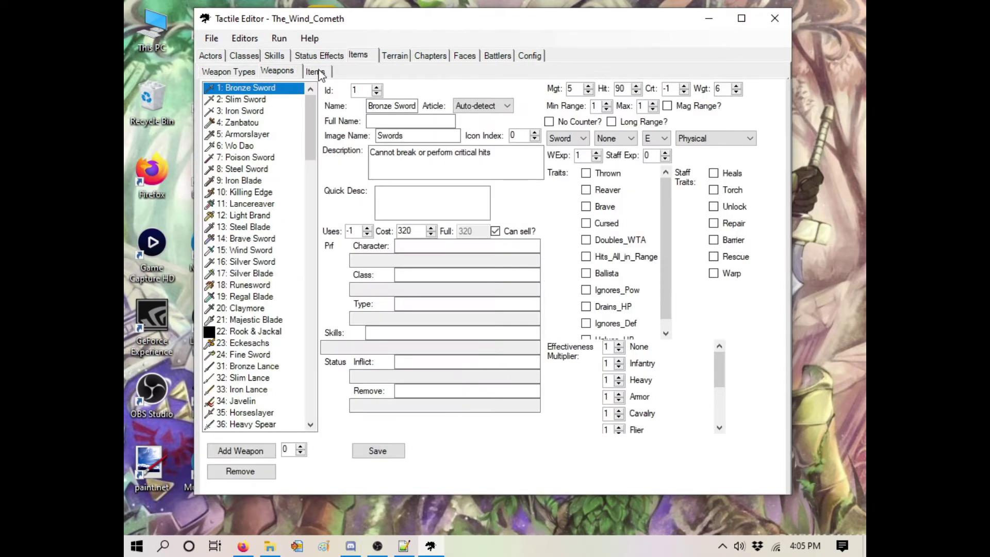
pyautogui.click(393, 57)
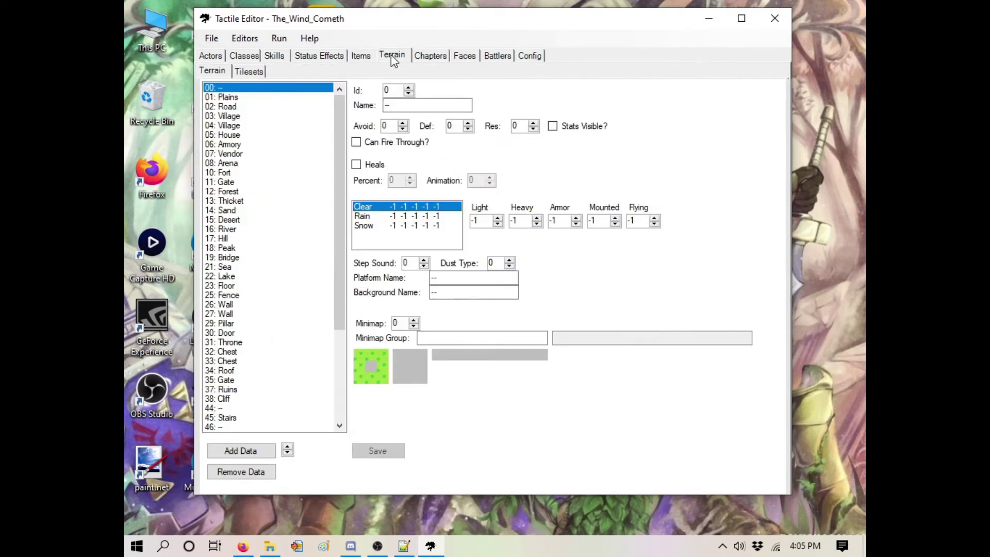
pyautogui.click(440, 58)
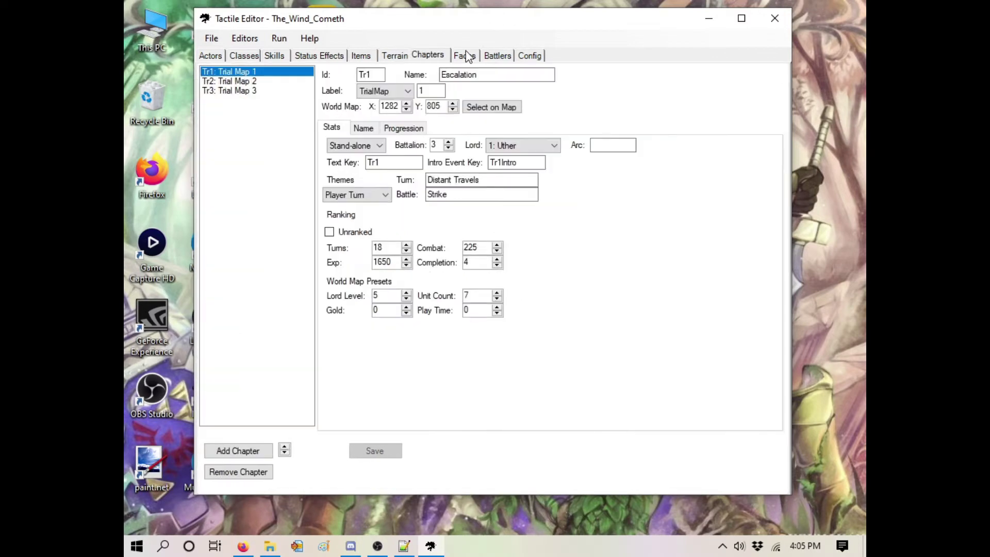
pyautogui.click(467, 57)
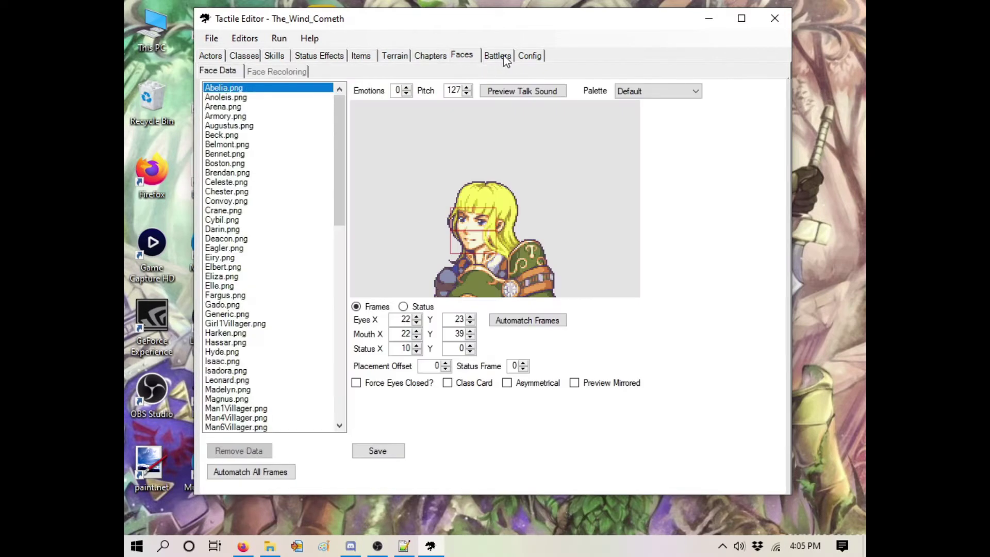
pyautogui.click(505, 60)
pyautogui.click(531, 57)
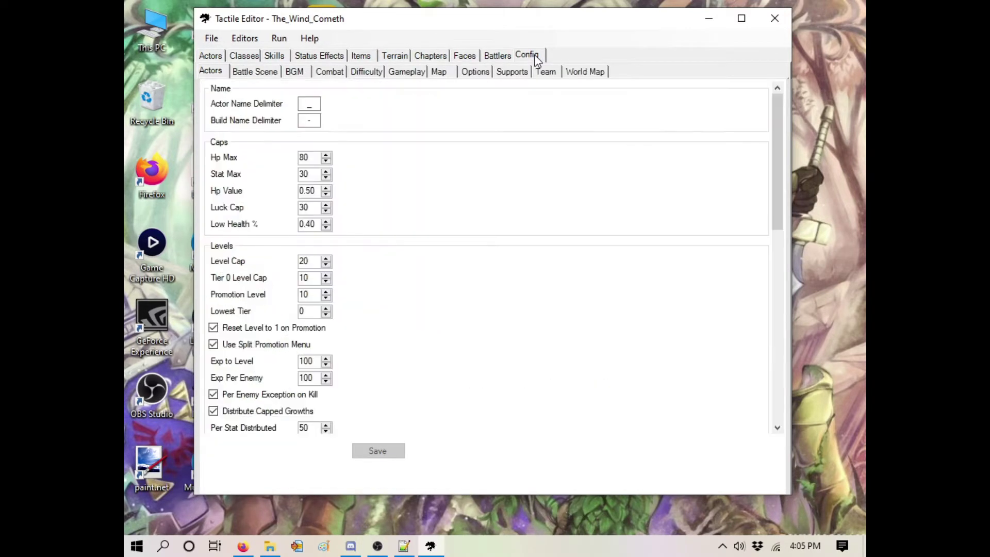
# Step: Try to compile the game content
pyautogui.click(245, 38)
pyautogui.moveTo(284, 40)
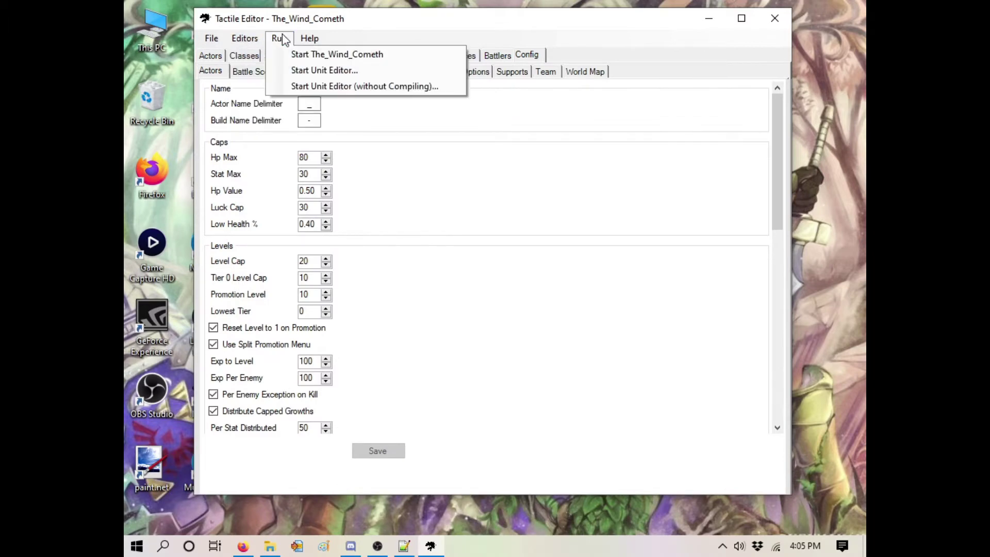
pyautogui.moveTo(211, 44)
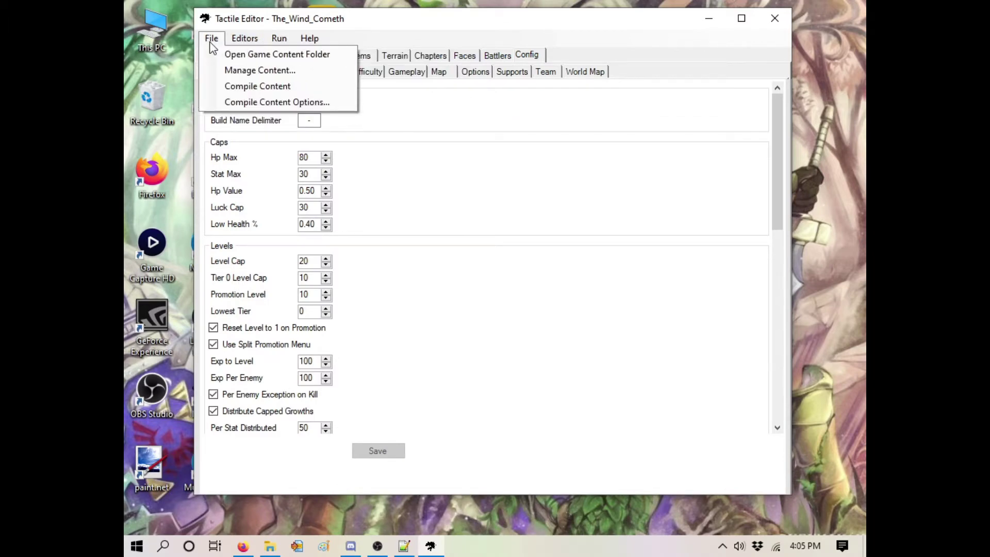
pyautogui.click(229, 93)
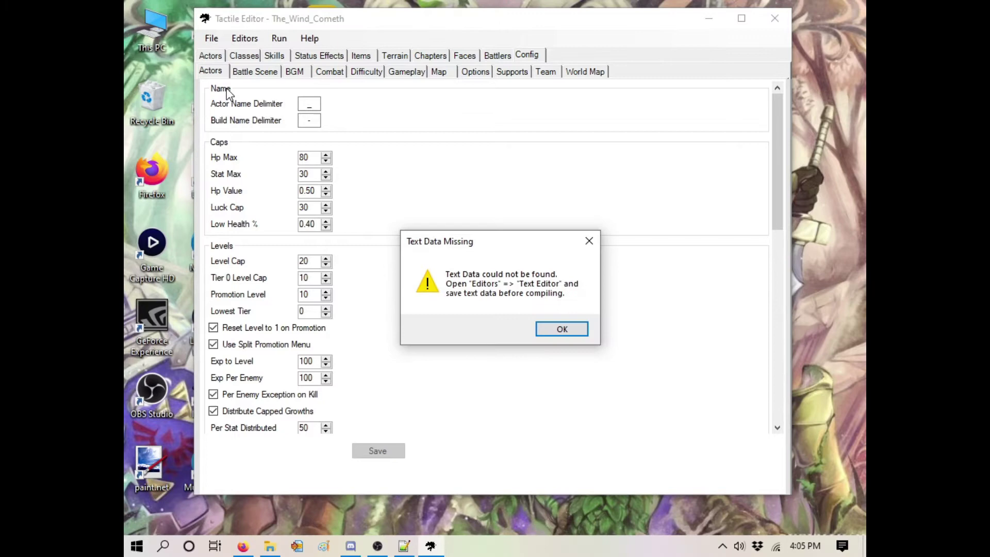
pyautogui.click(561, 329)
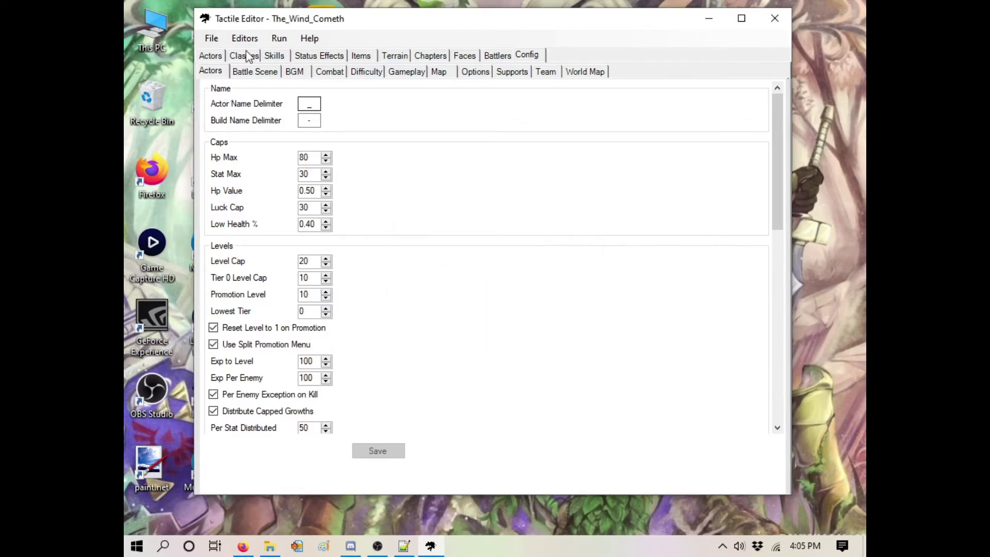
# Step: Save the text data file text_data.dat from the Text Editor and close that editor
pyautogui.click(244, 39)
pyautogui.click(254, 70)
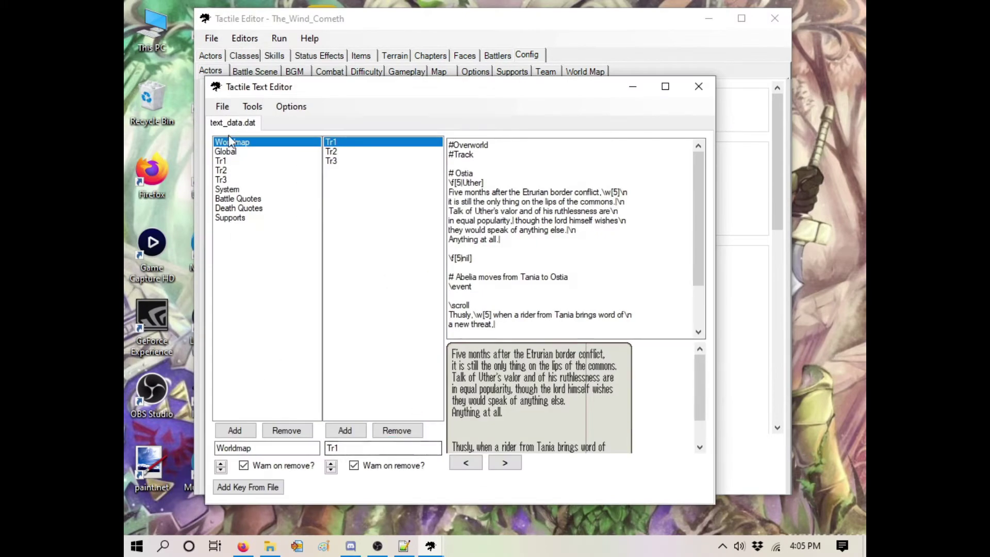
pyautogui.click(222, 106)
pyautogui.click(232, 122)
pyautogui.click(507, 328)
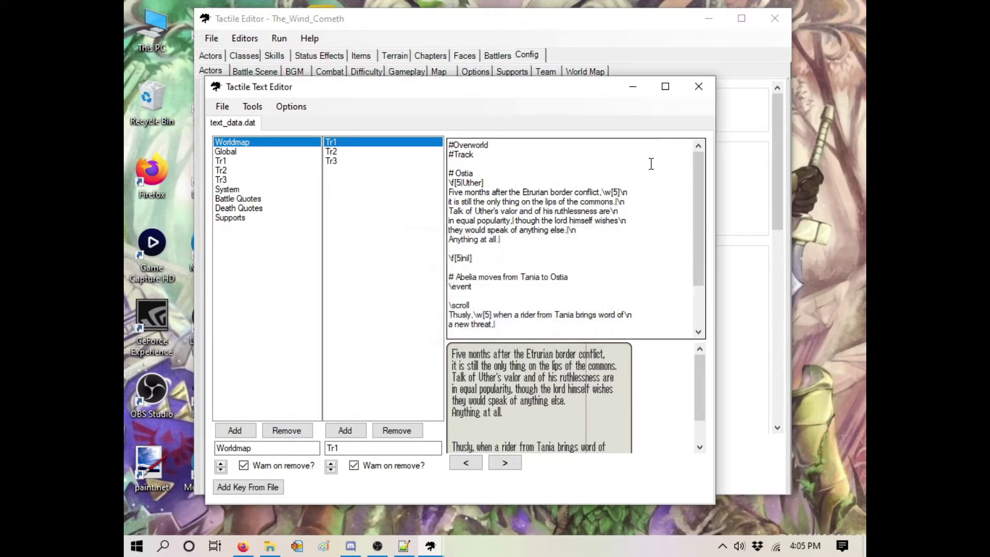
pyautogui.click(699, 87)
# Step: Compile the game content and close the finished compilation report
pyautogui.click(237, 39)
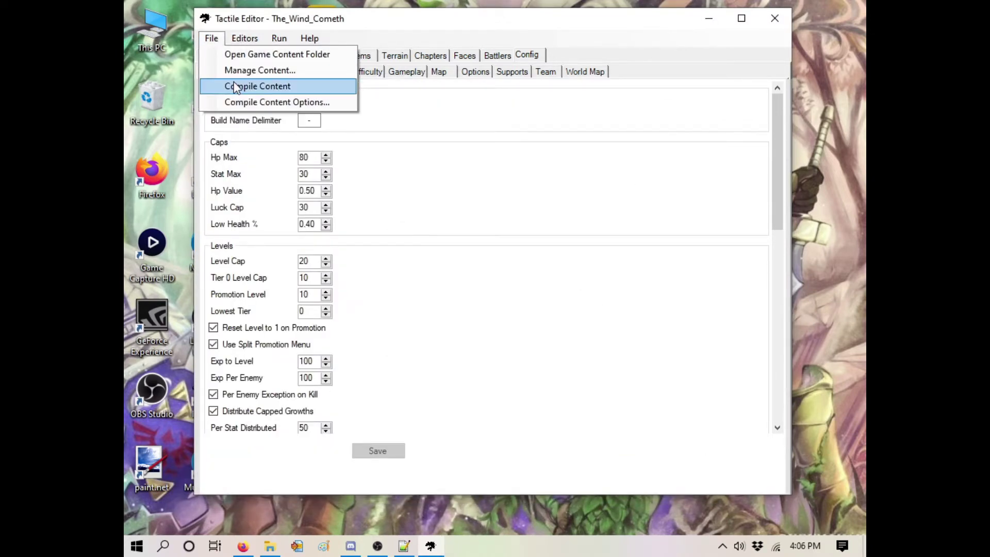
pyautogui.click(233, 85)
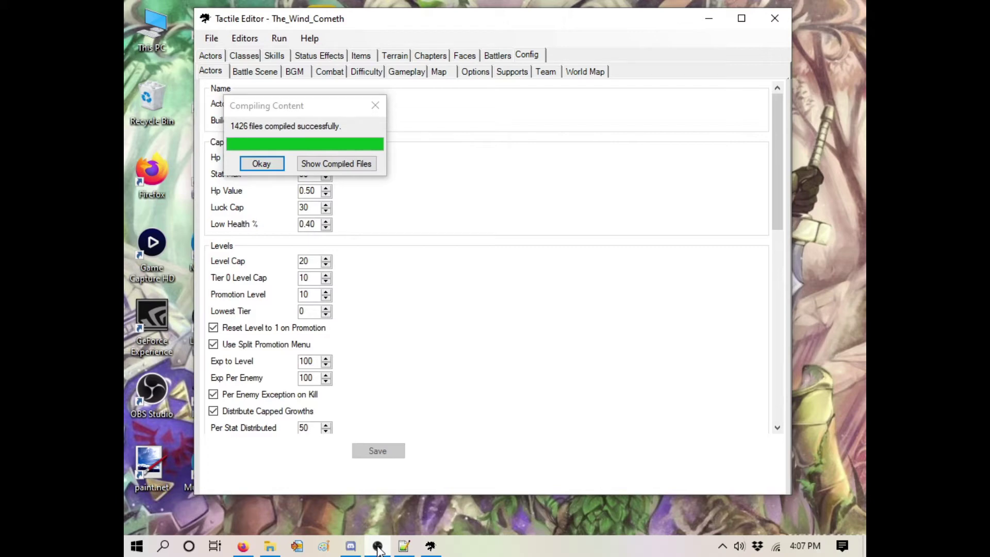
pyautogui.click(261, 164)
# Step: Start the unit editor without compiling, using the map Tr1 with the Tr1 unit data
pyautogui.click(279, 39)
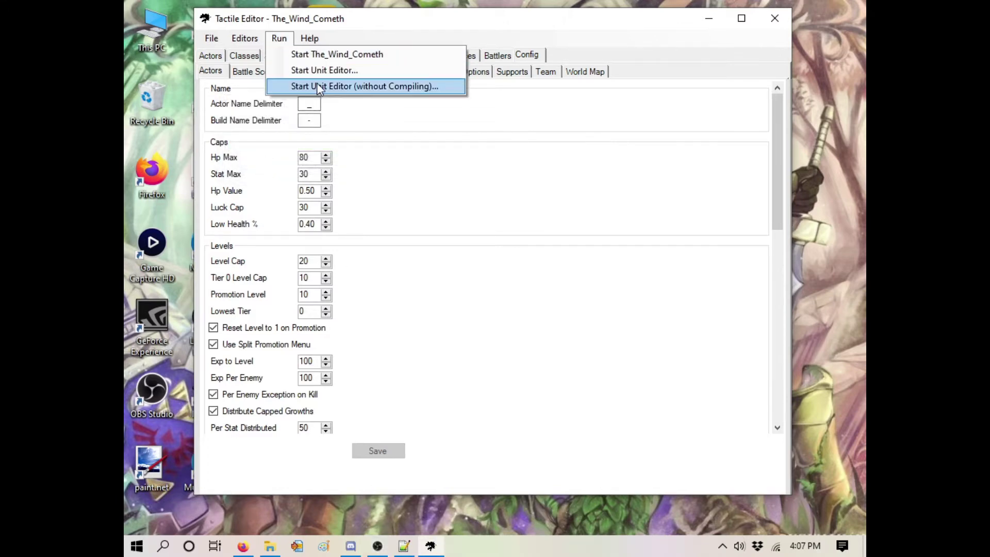
pyautogui.click(316, 83)
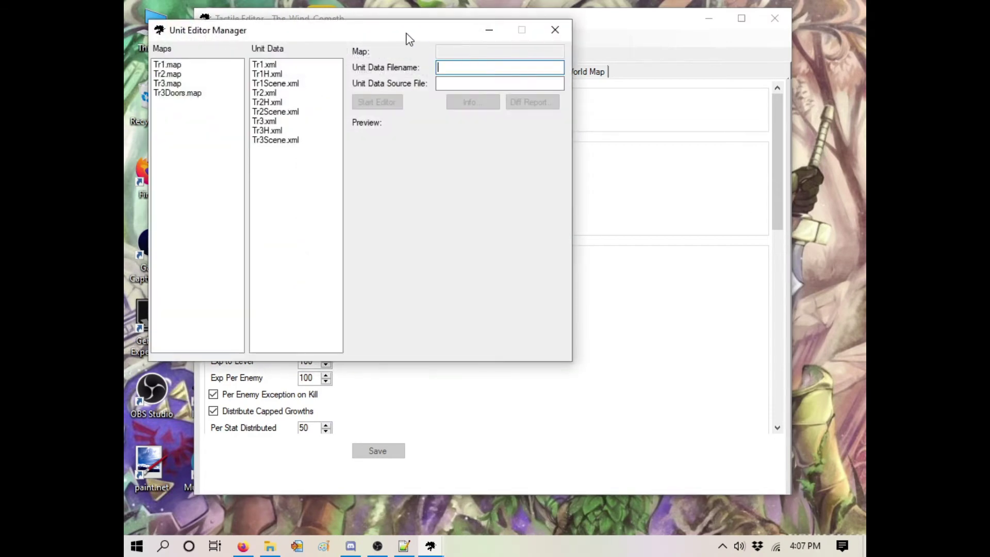
pyautogui.moveTo(409, 39); pyautogui.dragTo(611, 87)
pyautogui.click(370, 113)
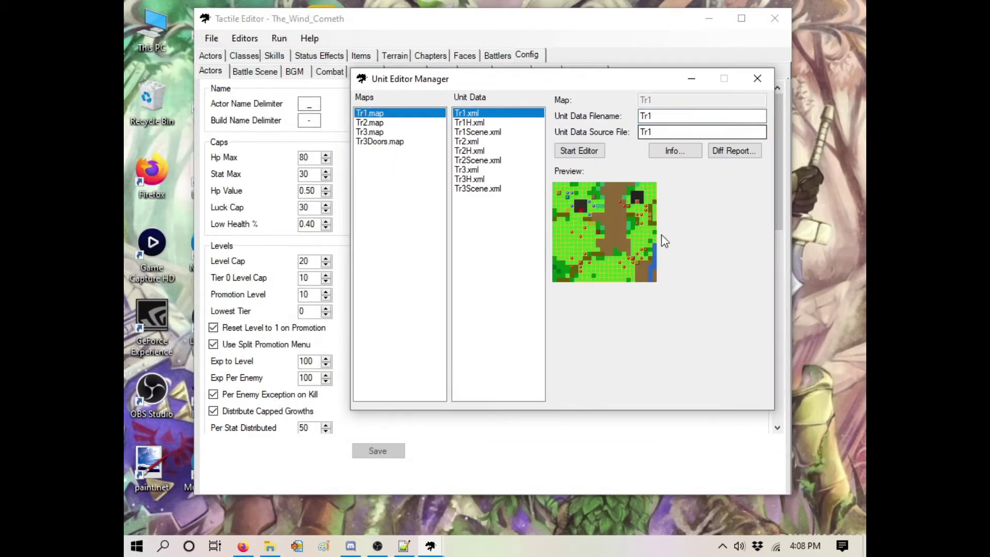
pyautogui.click(589, 153)
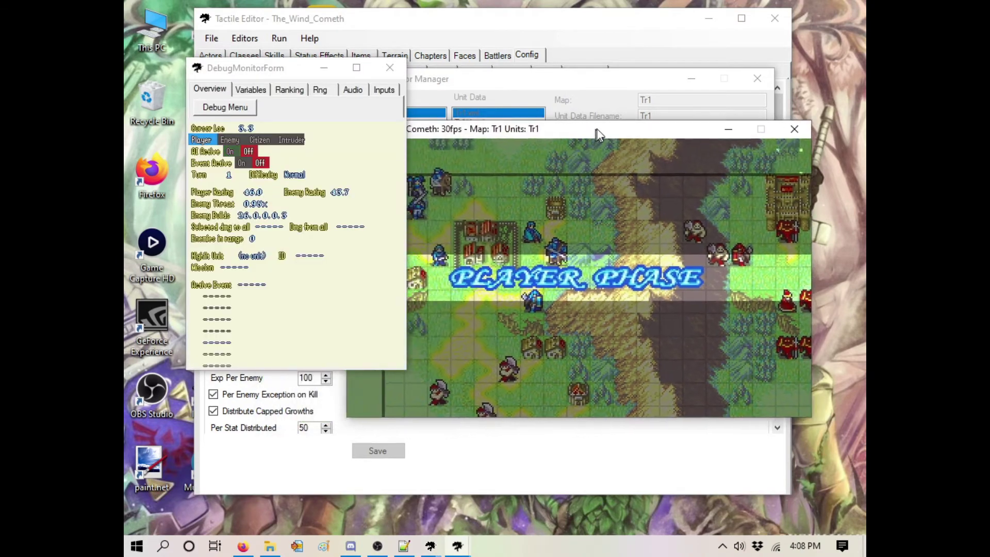
pyautogui.click(456, 126)
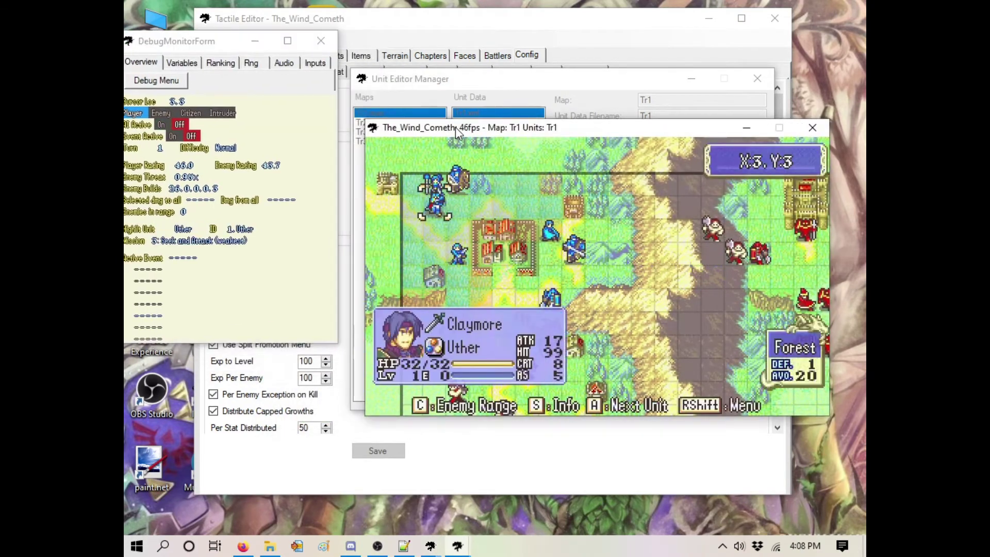
# Step: Inspect Uther's info screen on the map and read the help on his battle stats
pyautogui.press('s')
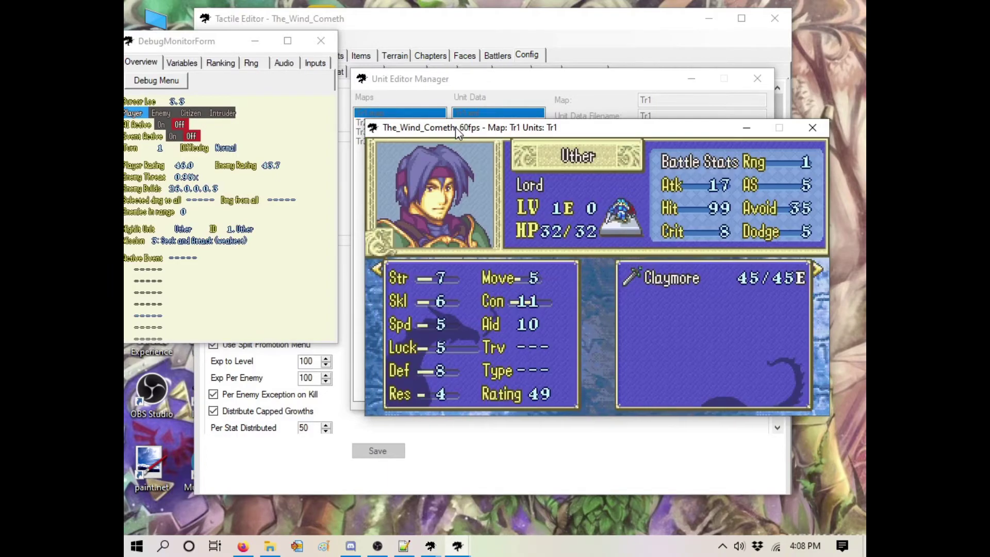
pyautogui.press('s')
pyautogui.press('Up')
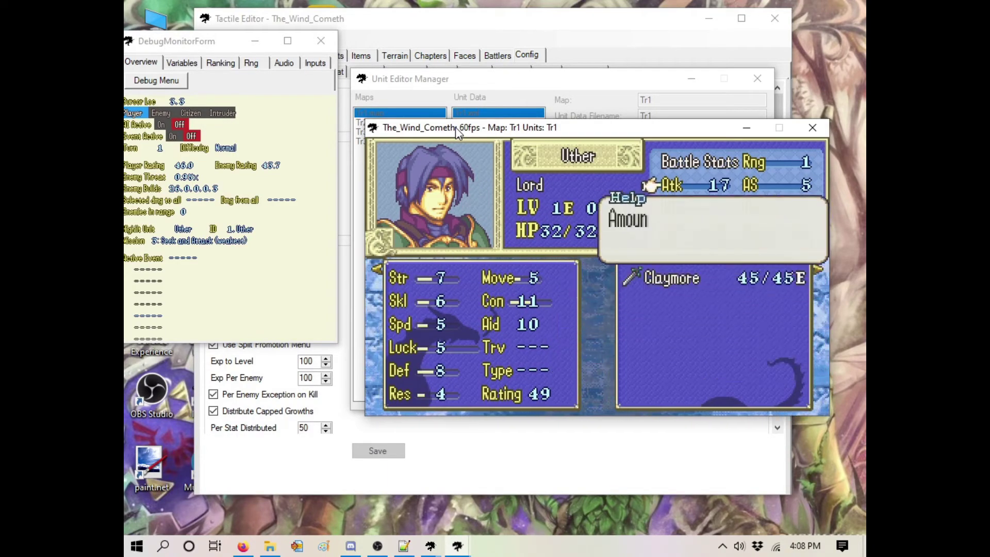
pyautogui.press('Up')
pyautogui.press('x')
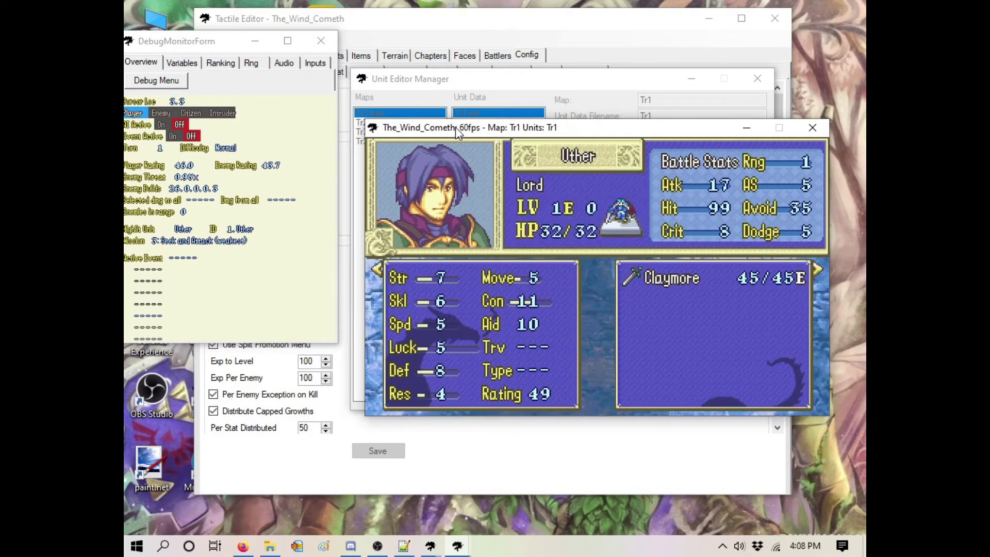
pyautogui.press('x')
# Step: Reopen Uther's info, view the page with his skills and weapon ranks, and read the hit points help
pyautogui.press('s')
pyautogui.press('Right')
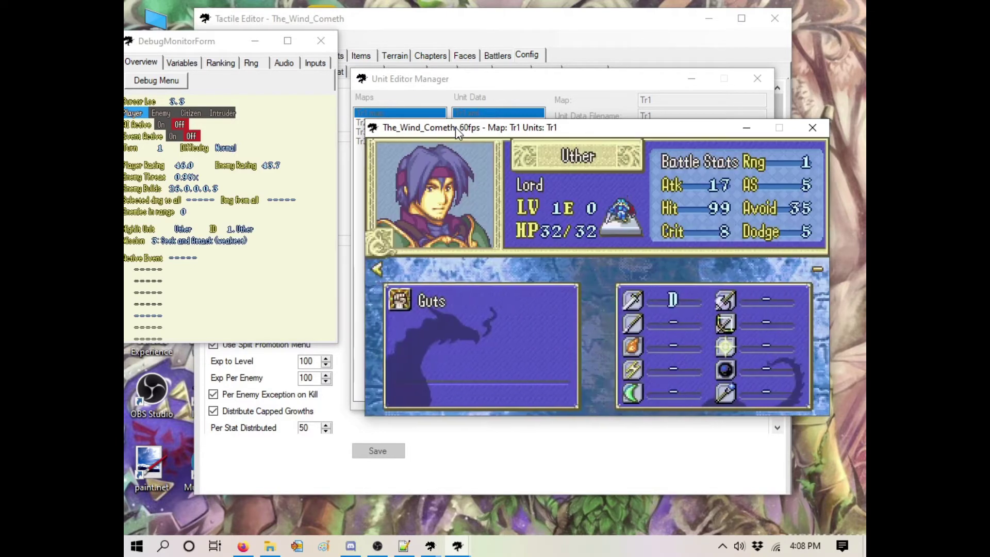
pyautogui.press('s')
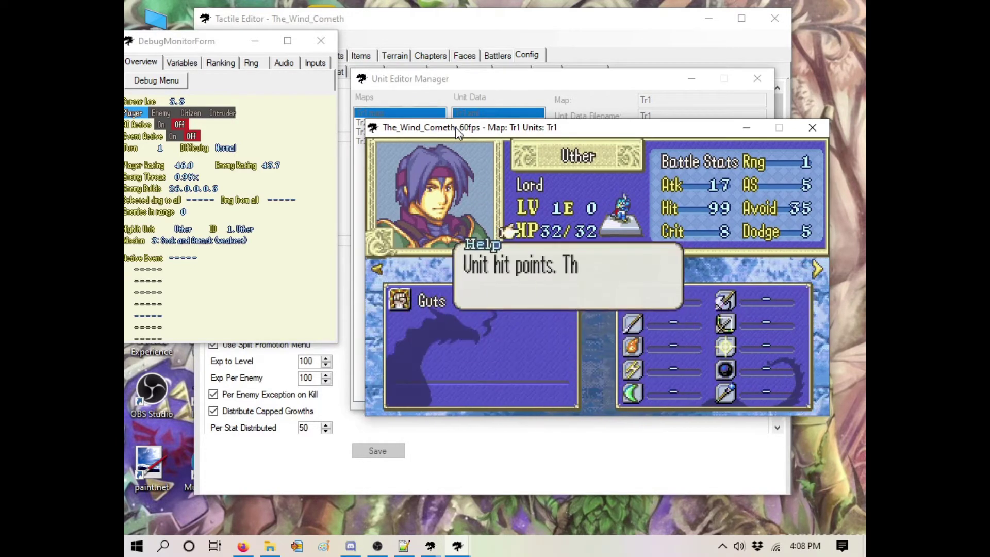
pyautogui.press('Down')
pyautogui.press('x')
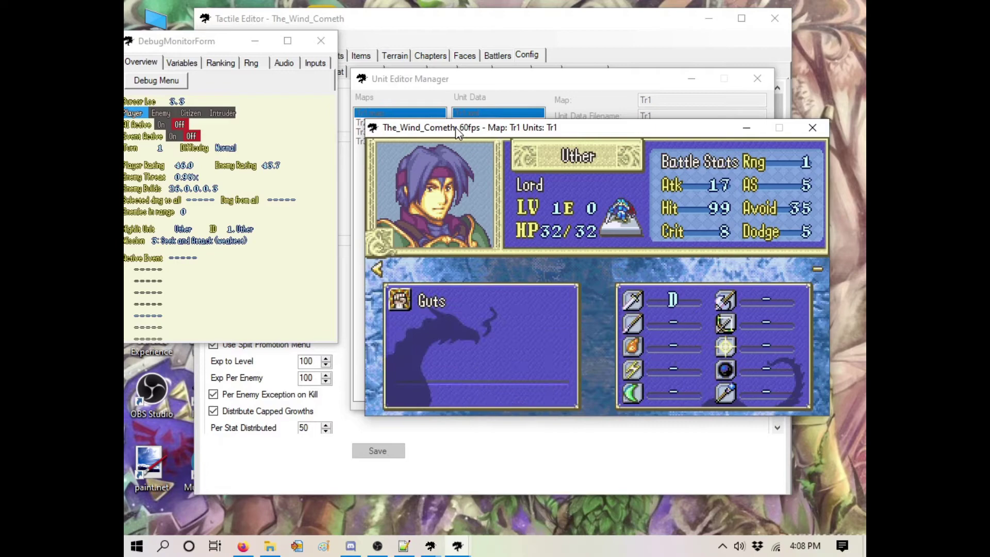
pyautogui.press('x')
# Step: Move the map cursor to the unit Magnus at X:8, Y:4
pyautogui.press('Right')
pyautogui.press('Right')
pyautogui.press('Right')
pyautogui.press('Down')
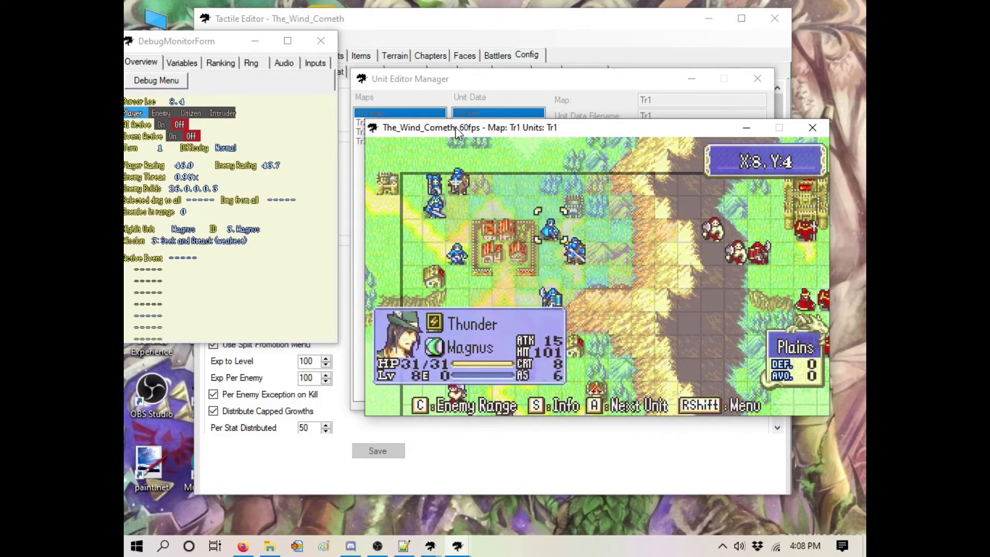
# Step: Survey the units across the eastern side of the Tr1 map, passing the forest tile at X:17, Y:2
pyautogui.press('Down')
pyautogui.press('Down')
pyautogui.press('Down')
pyautogui.press('Right')
pyautogui.press('Right')
pyautogui.press('Right')
pyautogui.press('Down')
pyautogui.press('Right')
pyautogui.press('Right')
pyautogui.press('Right')
pyautogui.press('Right')
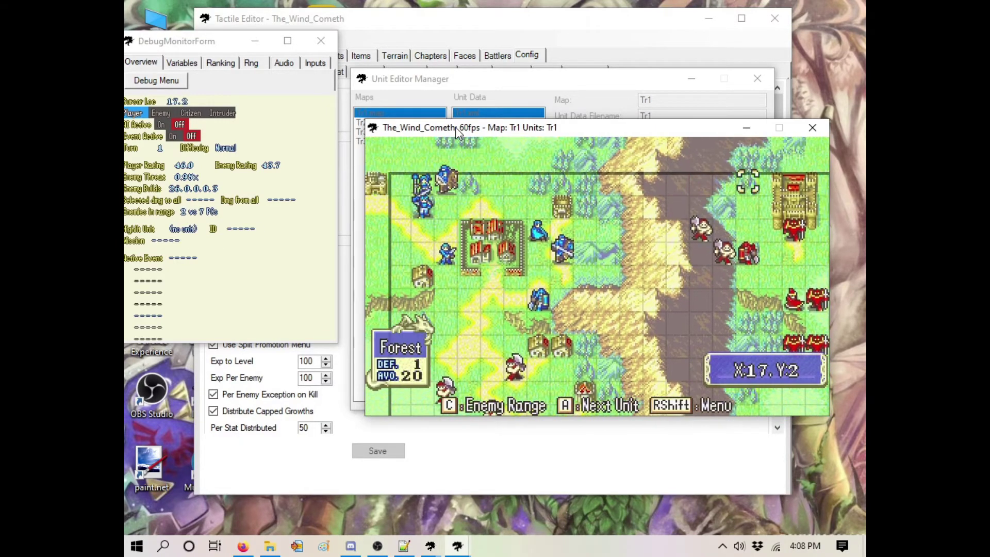
pyautogui.press('Right')
pyautogui.press('Right')
pyautogui.press('Down')
pyautogui.press('Down')
pyautogui.press('Down')
pyautogui.press('Down')
pyautogui.press('Down')
pyautogui.press('Down')
pyautogui.press('Down')
pyautogui.press('Down')
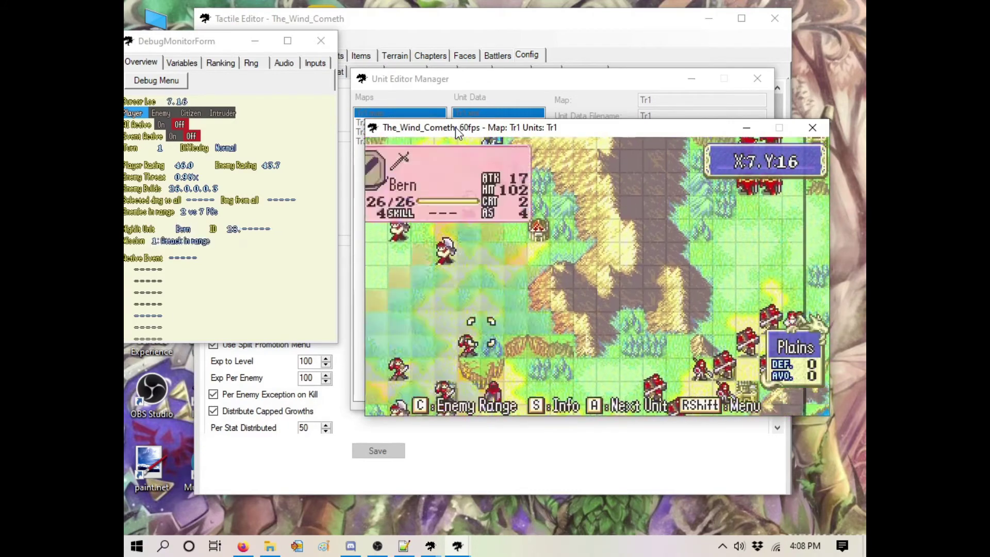
# Step: Examine the Bern enemy units in the southwest of the map around X:7, Y:16
pyautogui.press('Left')
pyautogui.press('Left')
pyautogui.press('Down')
pyautogui.press('Down')
pyautogui.press('Down')
pyautogui.press('Left')
pyautogui.press('Left')
pyautogui.press('Left')
pyautogui.press('Left')
pyautogui.press('Right')
pyautogui.press('Up')
pyautogui.press('Up')
pyautogui.press('Up')
# Step: Start a Playtest of the Tr1 map and dismiss the message box
pyautogui.press('Shift_R')
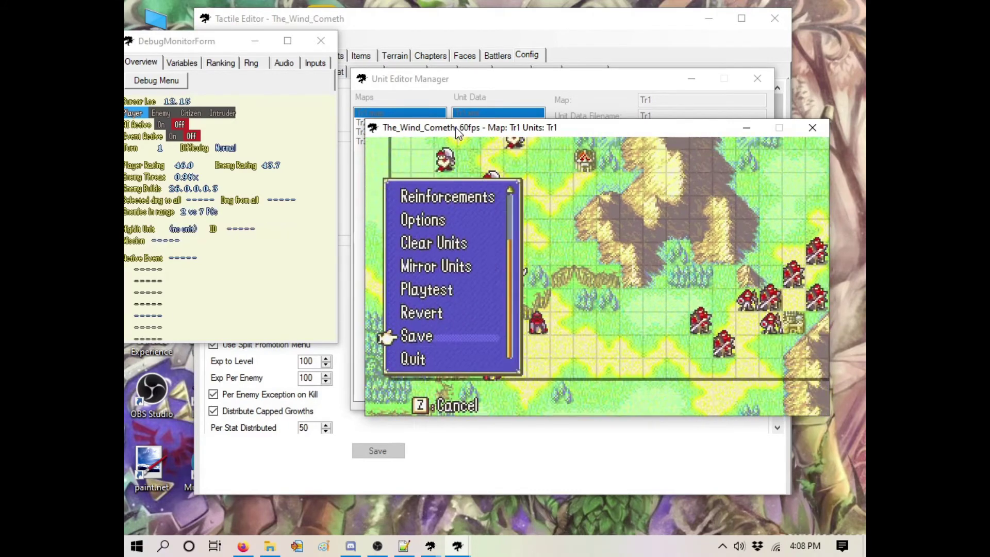
pyautogui.press('Up')
pyautogui.press('Up')
pyautogui.press('z')
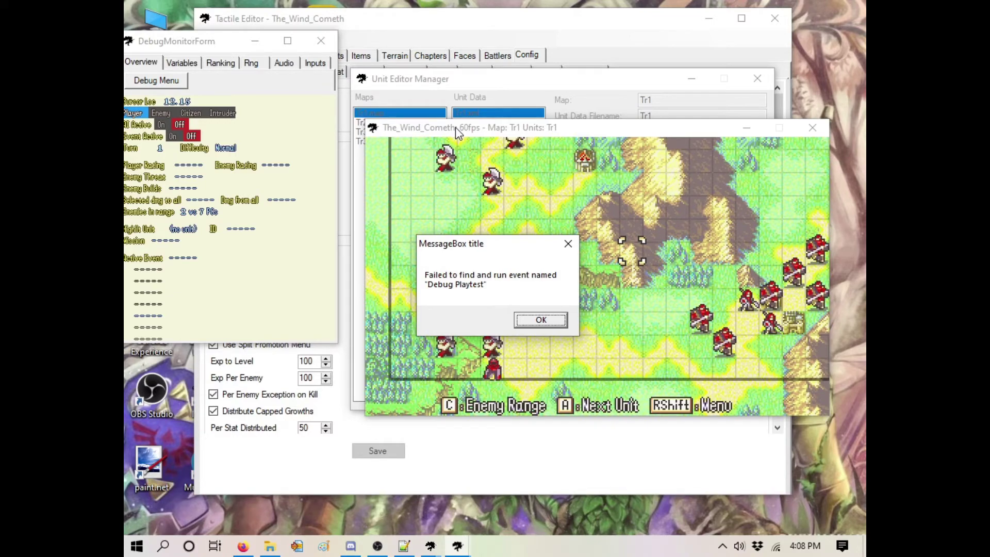
pyautogui.press('Return')
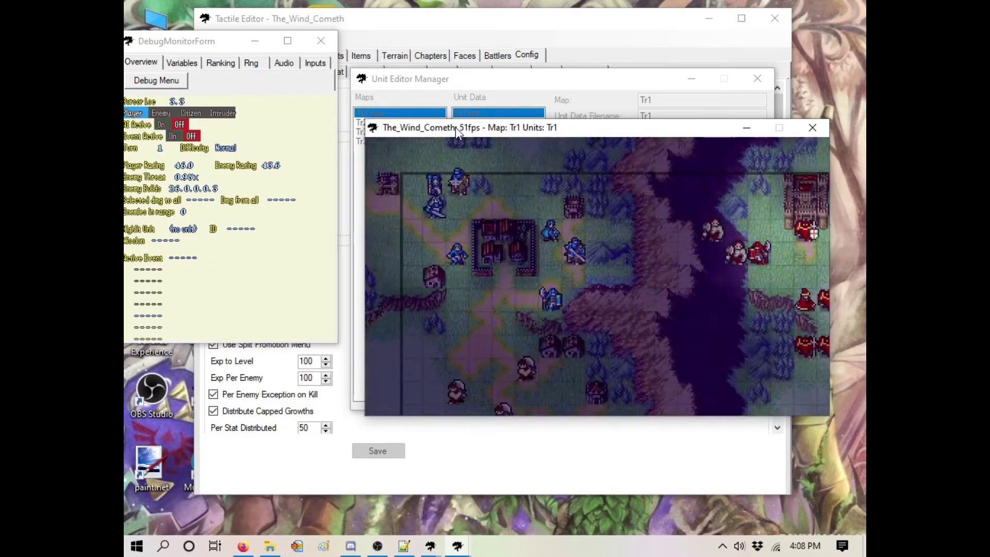
# Step: Preview the movement range of the blue unit at X:8, Y:7 and cancel its selection
pyautogui.press('Down')
pyautogui.press('Right')
pyautogui.press('Down')
pyautogui.press('Right')
pyautogui.press('Down')
pyautogui.press('Right')
pyautogui.press('Down')
pyautogui.press('Right')
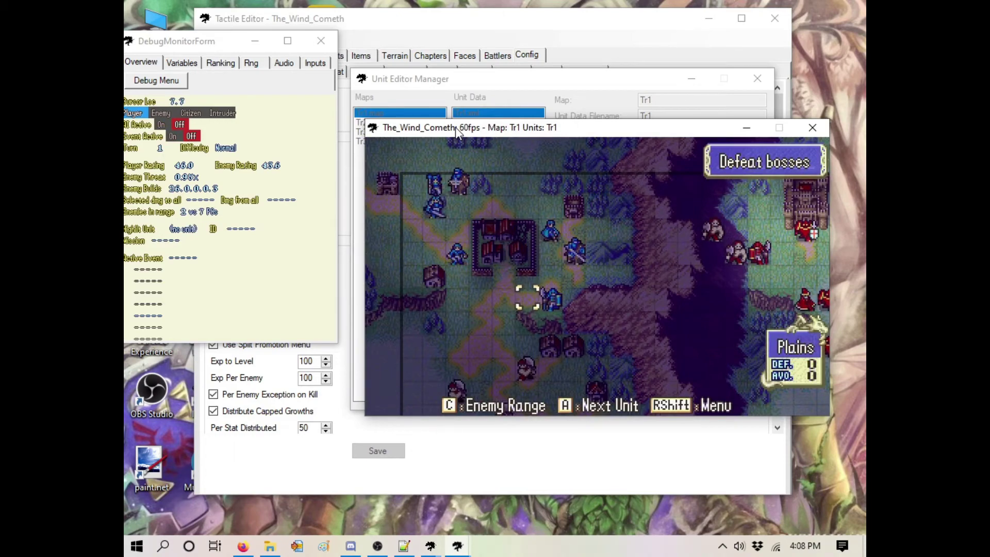
pyautogui.press('Right')
pyautogui.press('z')
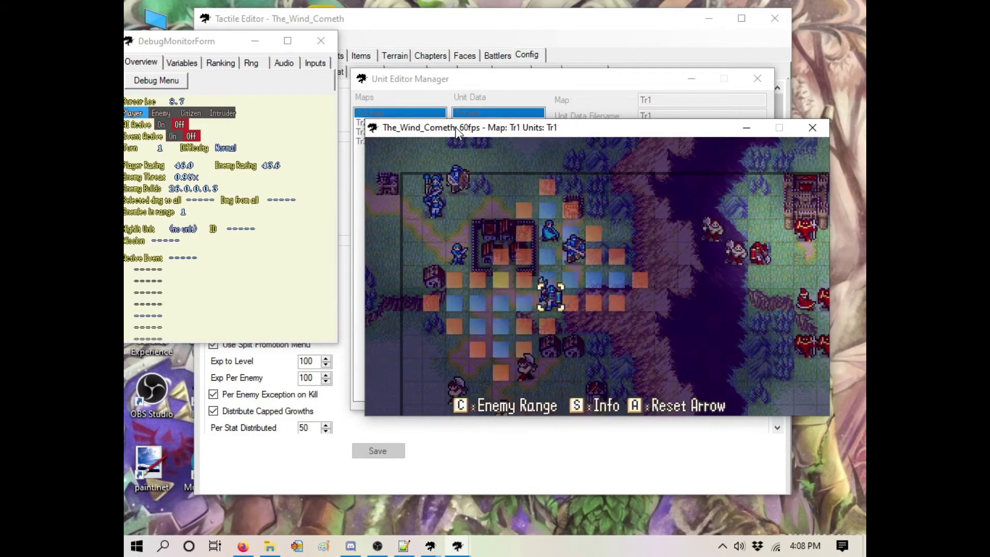
pyautogui.press('Down')
pyautogui.press('x')
# Step: Preview Magnus's movement range with a path south to X:8, Y:6 and cancel the move
pyautogui.press('Up')
pyautogui.press('z')
pyautogui.press('Down')
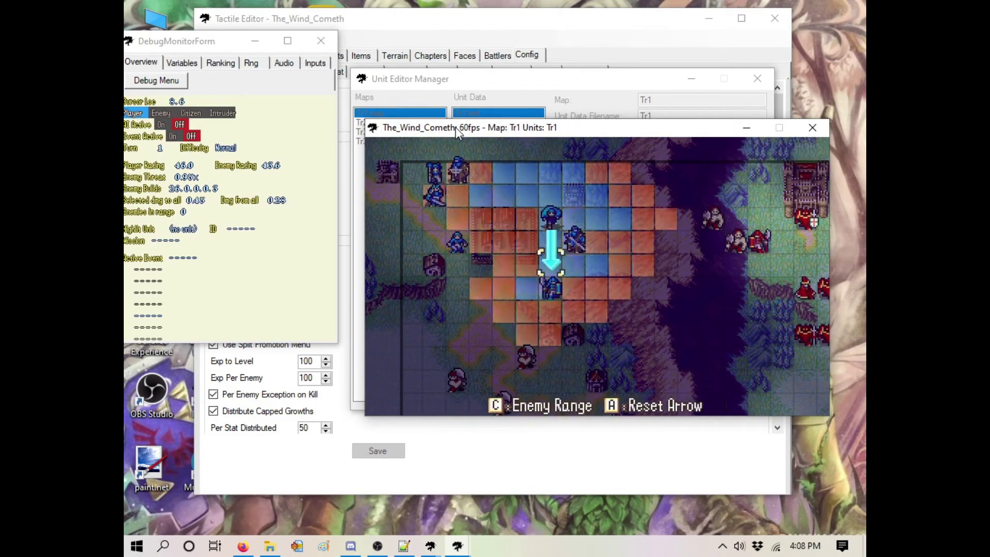
pyautogui.press('x')
# Step: Visit the village at X:6, Y:6 with the sword-wielding unit and go through the dialogue to collect the gold
pyautogui.press('z')
pyautogui.press('Left')
pyautogui.press('Left')
pyautogui.press('z')
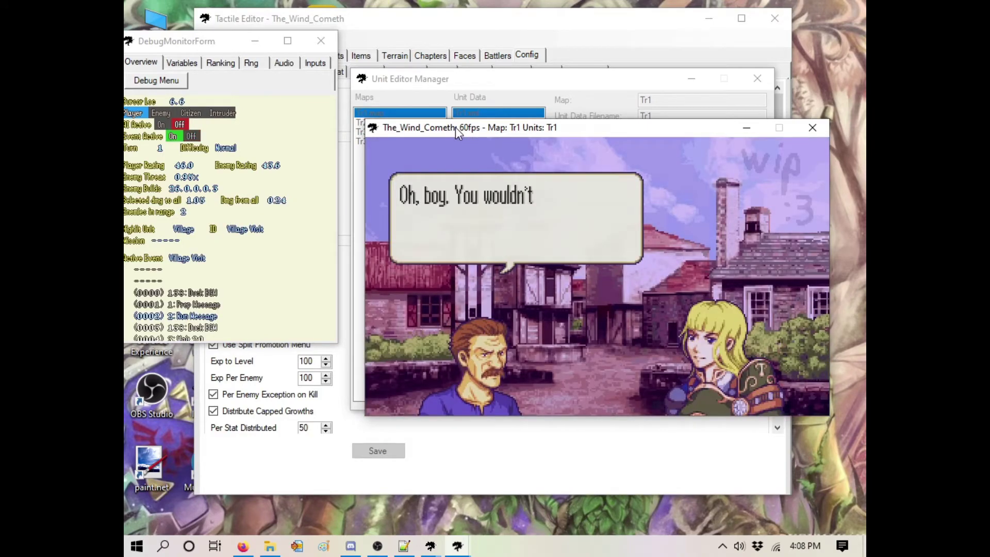
pyautogui.press('z')
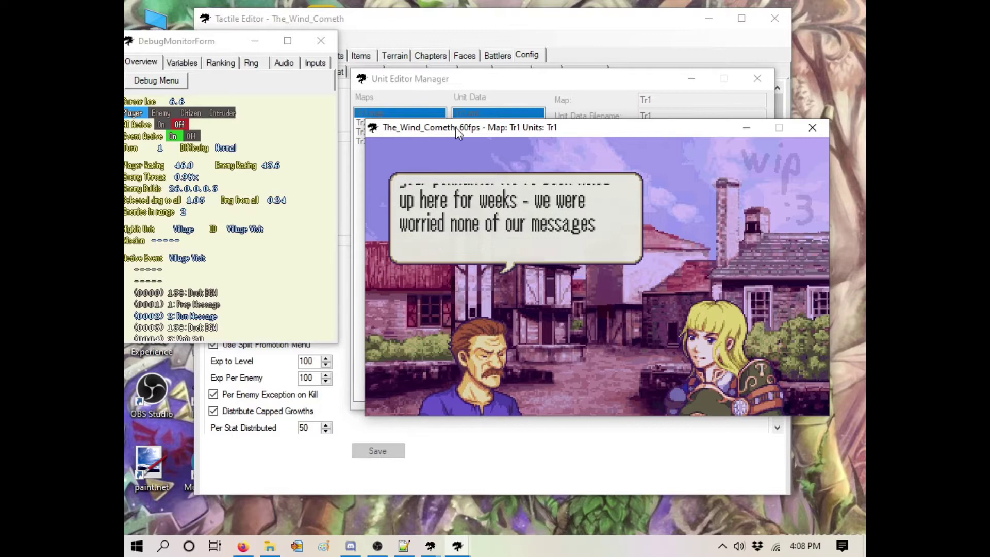
pyautogui.press('z')
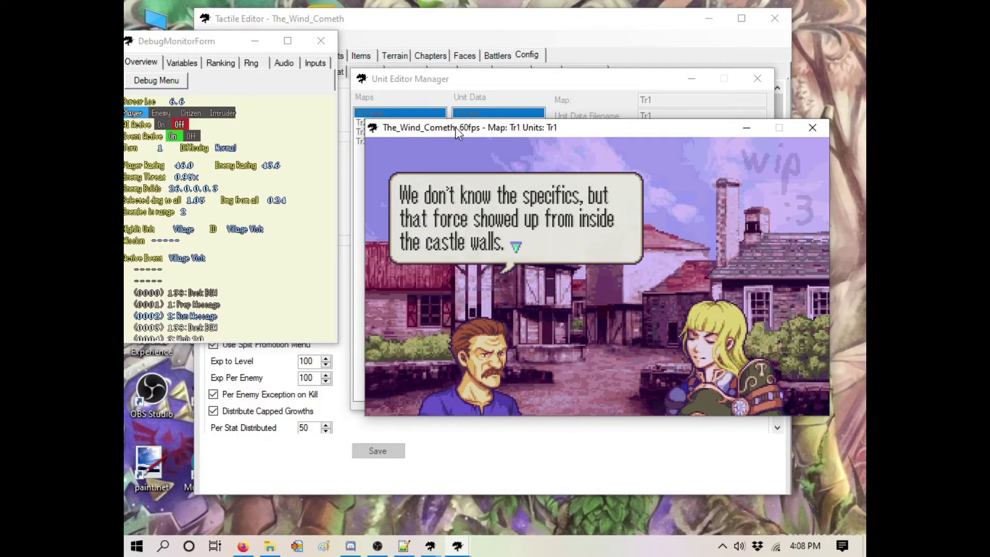
pyautogui.press('z')
pyautogui.press('z')
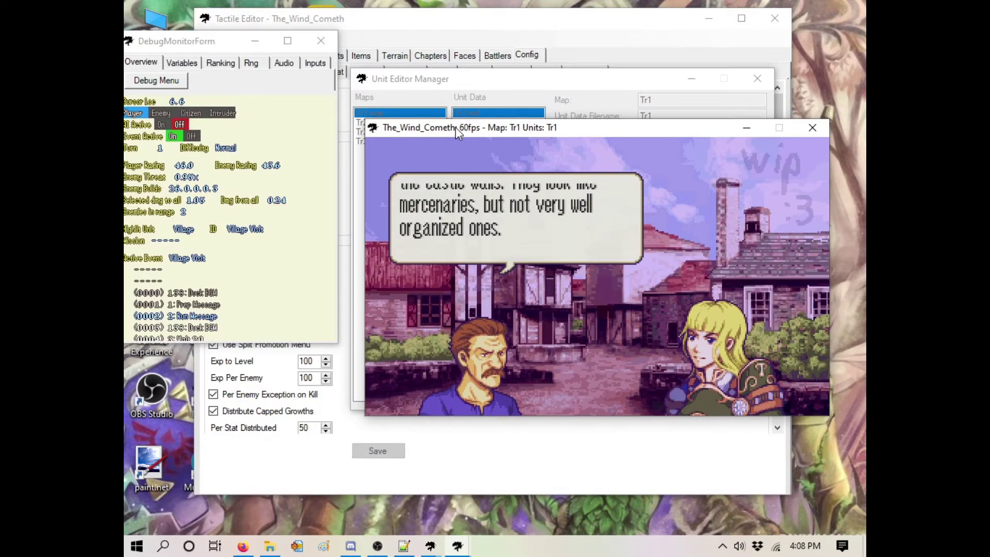
pyautogui.press('z')
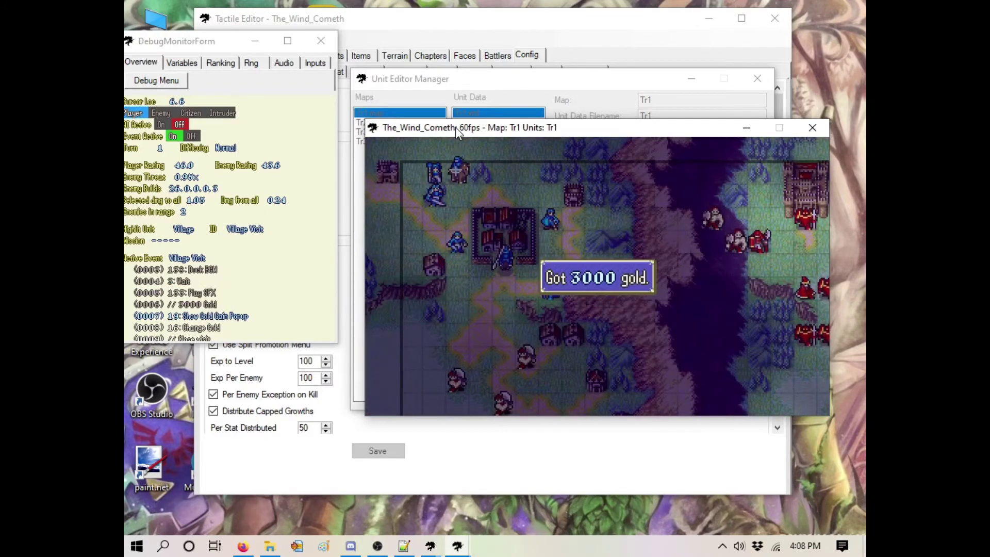
pyautogui.press('z')
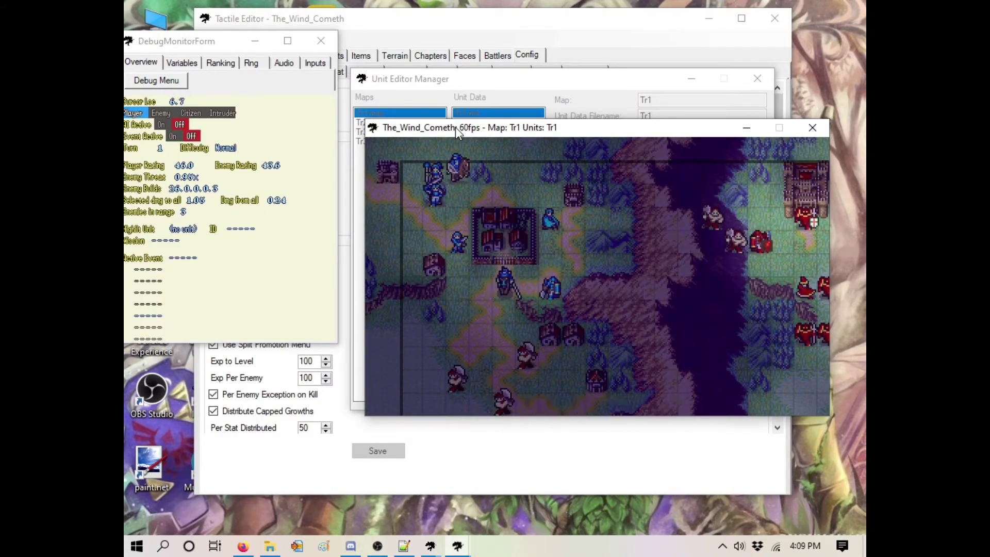
# Step: Inspect the terrain southeast of the village, from the houses to the Vendor at X:10, Y:11
pyautogui.press('Left')
pyautogui.press('Up')
pyautogui.press('Right')
pyautogui.press('Down')
pyautogui.press('Right')
pyautogui.press('Down')
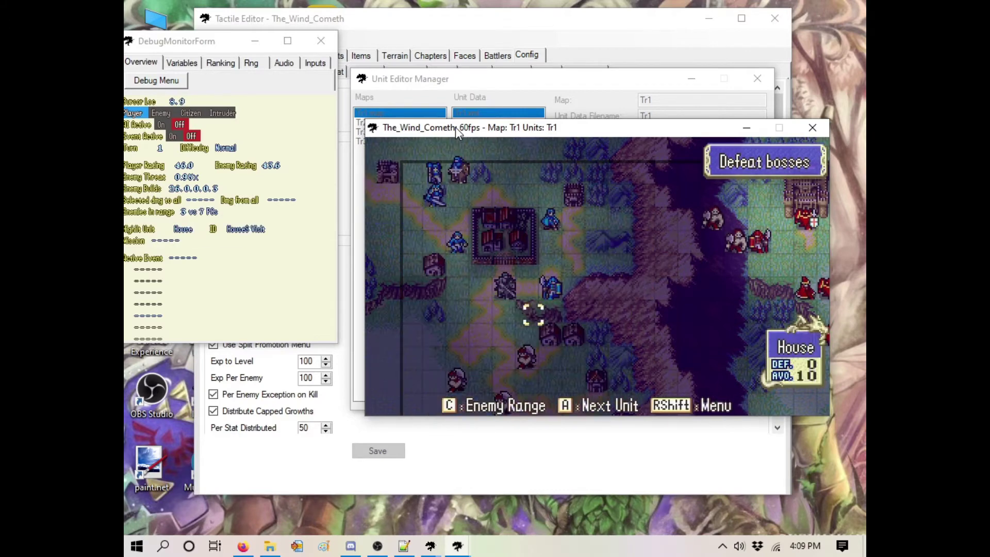
pyautogui.press('Right')
pyautogui.press('Down')
pyautogui.press('Right')
pyautogui.press('Down')
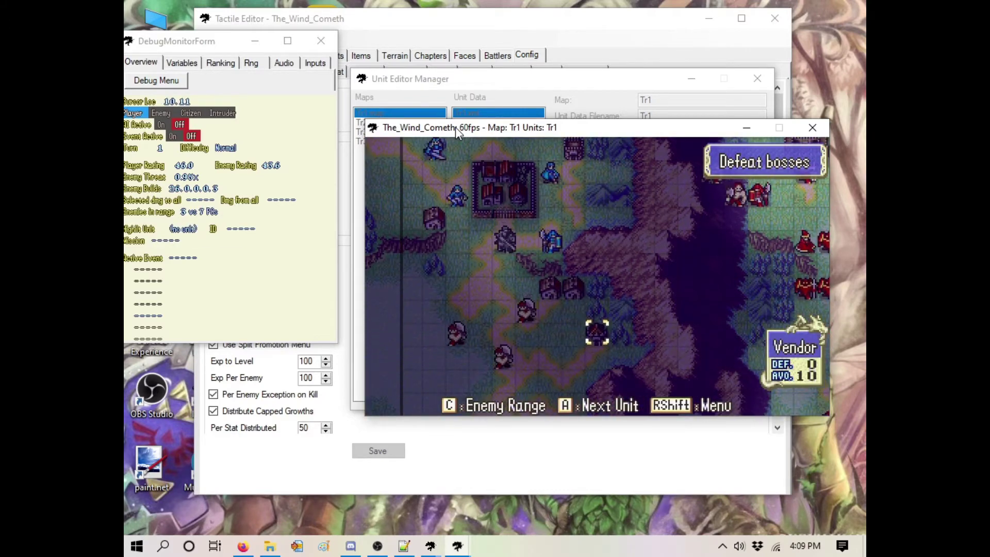
# Step: Lower the system volume to 30 and check the per-application levels in the Volume Mixer
pyautogui.press('XF86AudioLowerVolume')
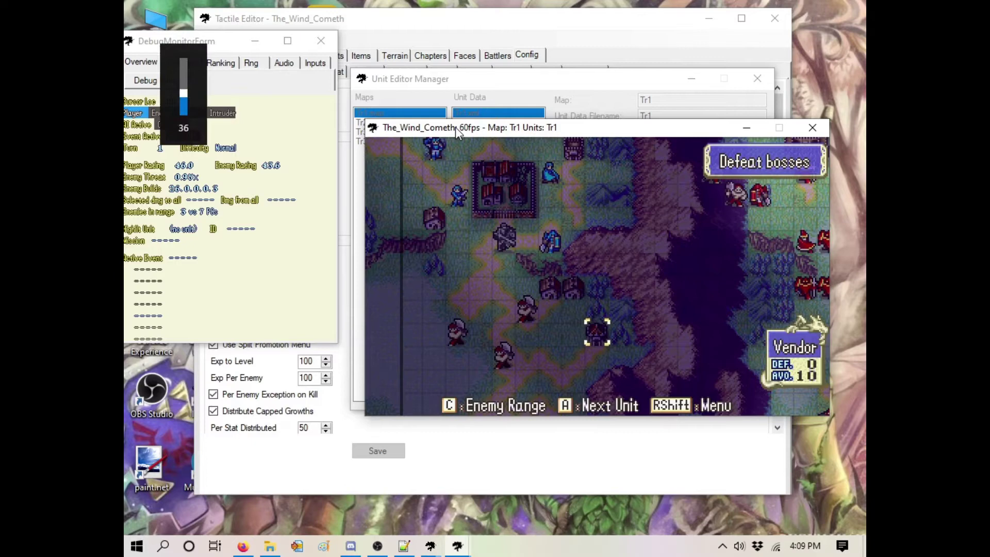
pyautogui.press('XF86AudioLowerVolume')
pyautogui.press('XF86AudioLowerVolume')
pyautogui.press('XF86AudioLowerVolume')
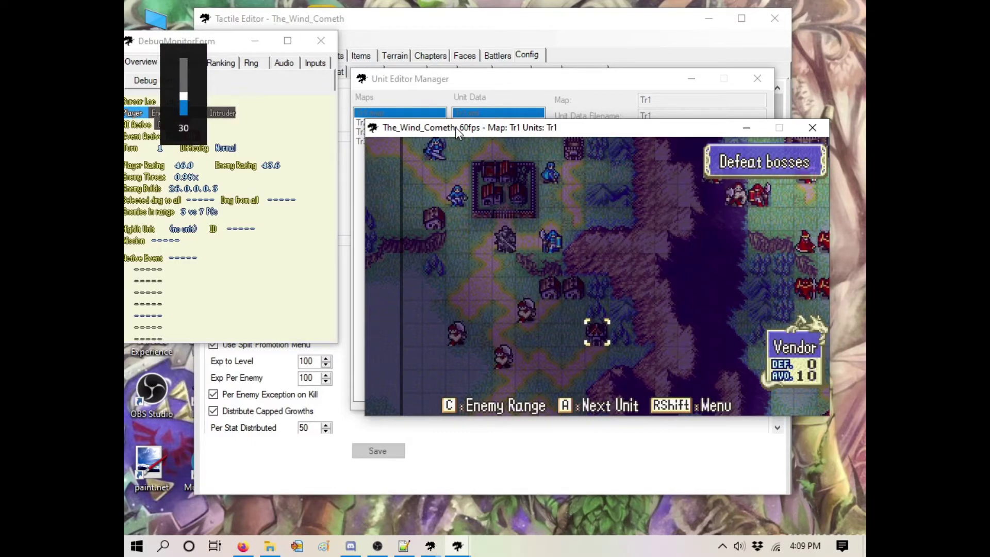
pyautogui.rightClick(739, 546)
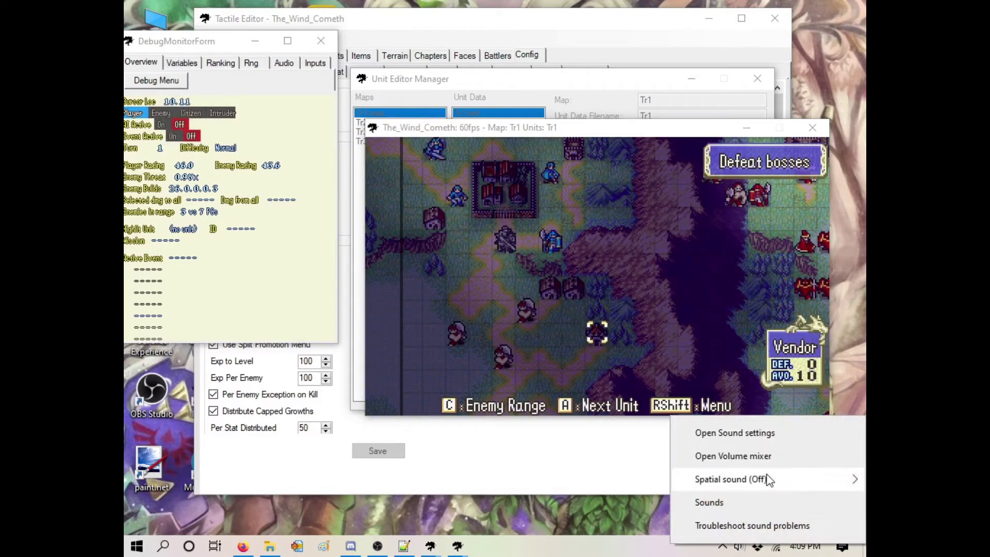
pyautogui.click(733, 455)
pyautogui.moveTo(780, 301); pyautogui.dragTo(621, 298)
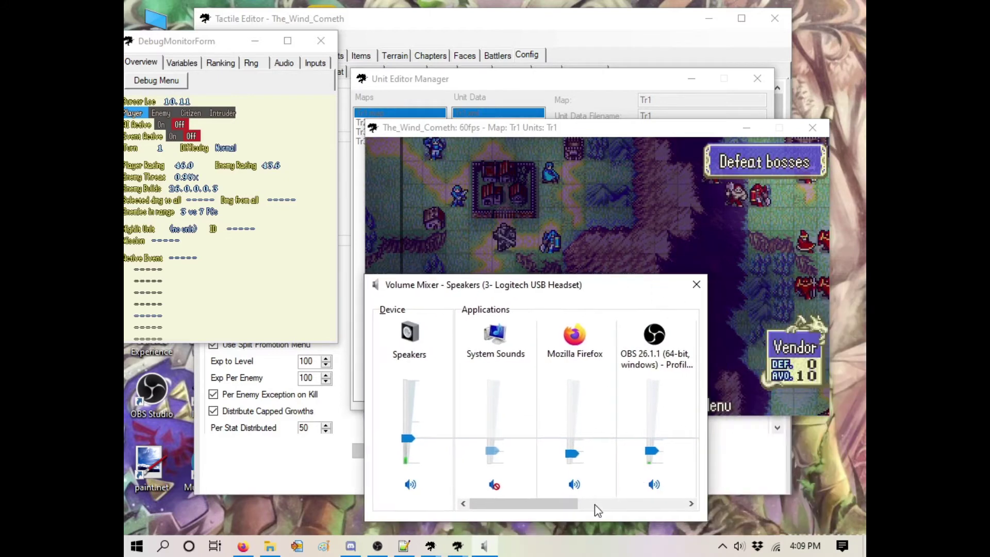
pyautogui.moveTo(563, 510); pyautogui.dragTo(671, 509)
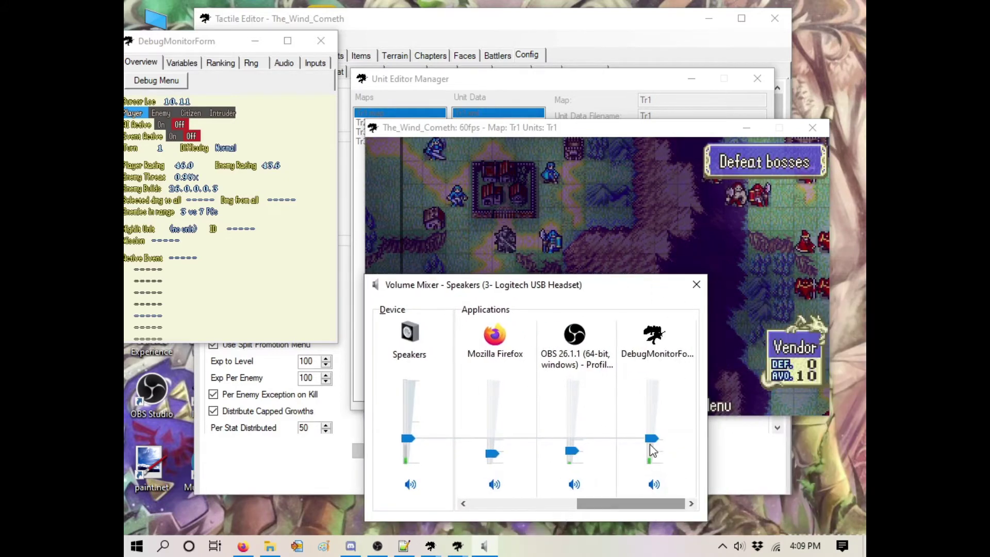
pyautogui.click(696, 285)
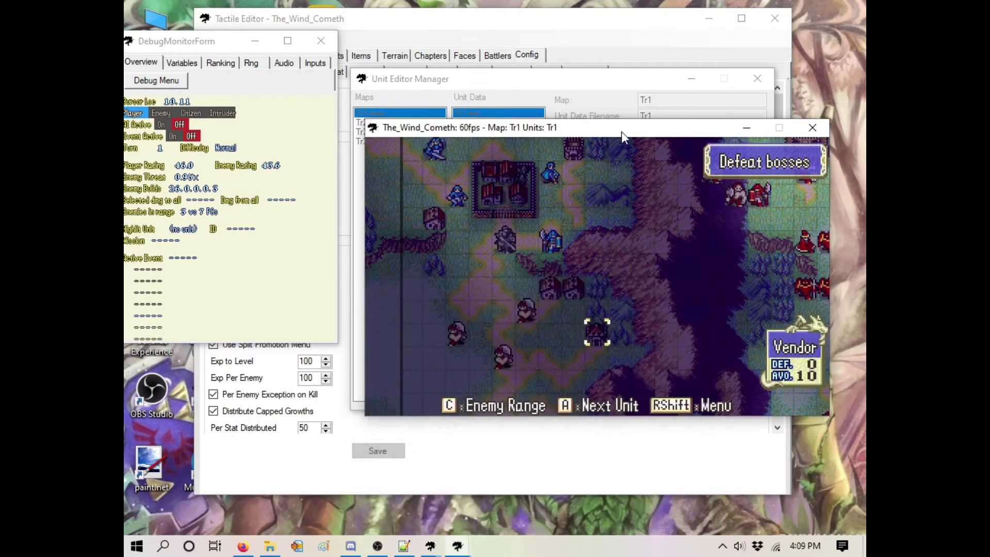
# Step: Survey the playtest map from the player units in the northwest to the enemy castle area at X:18, Y:4
pyautogui.press('Up')
pyautogui.press('Left')
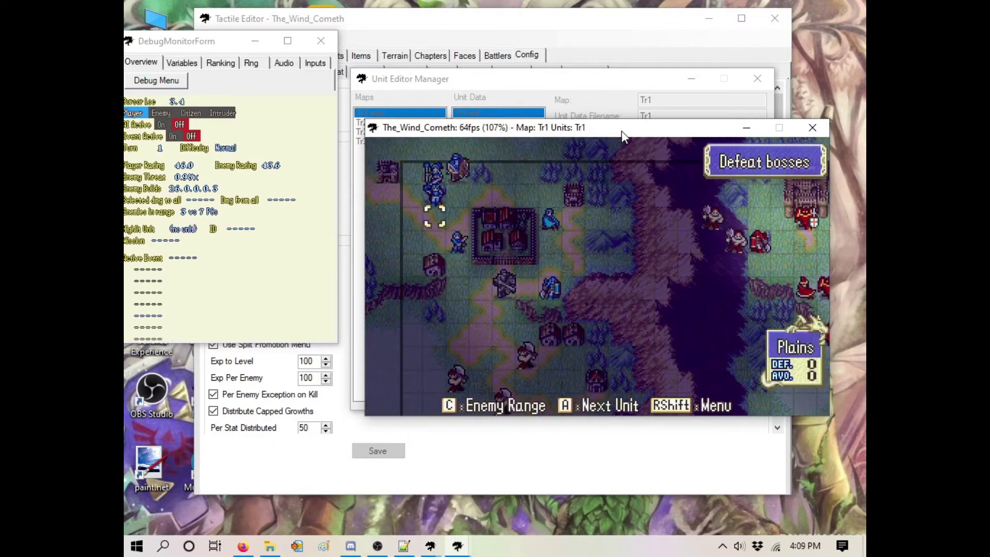
pyautogui.press('Right')
pyautogui.press('Down')
pyautogui.press('Down')
pyautogui.press('Down')
pyautogui.press('Down')
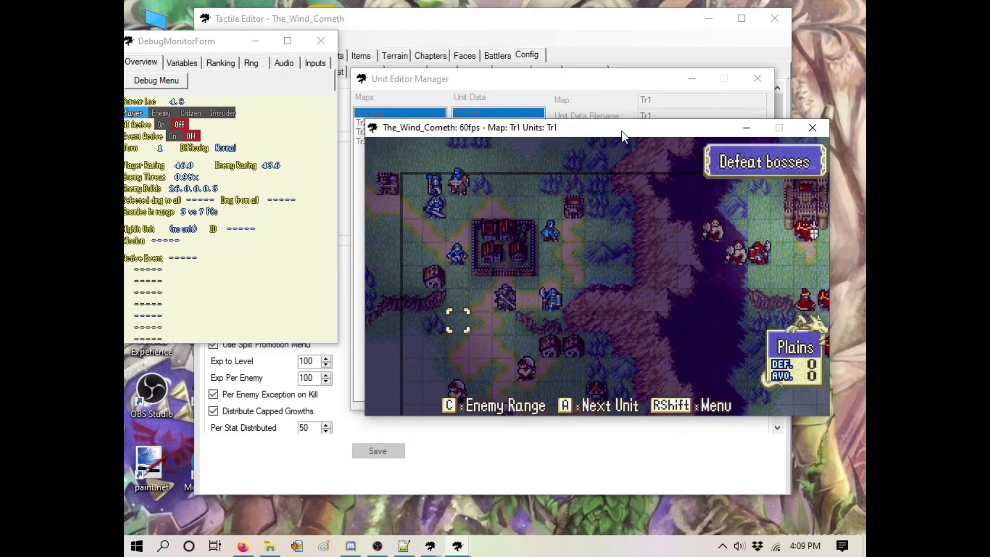
pyautogui.press('Right')
pyautogui.press('Right')
pyautogui.press('Right')
pyautogui.press('Right')
pyautogui.press('Right')
pyautogui.press('Right')
pyautogui.press('Right')
pyautogui.press('Right')
pyautogui.press('Right')
pyautogui.press('Right')
pyautogui.press('Right')
pyautogui.press('Right')
pyautogui.press('Right')
pyautogui.press('Right')
pyautogui.press('Up')
pyautogui.press('Up')
pyautogui.press('Up')
pyautogui.press('Up')
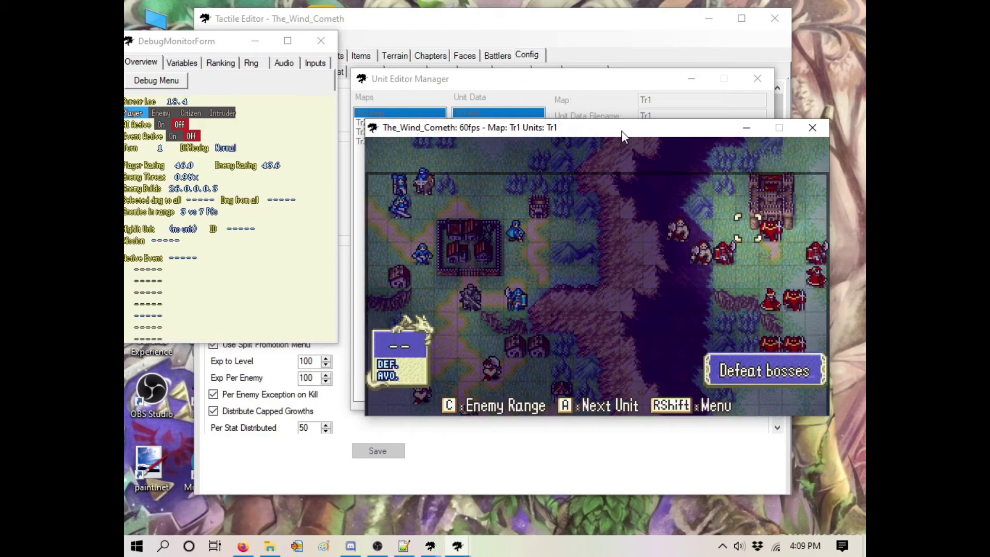
# Step: Return the map cursor to Magnus at X:8, Y:4 and view his movement range
pyautogui.press('Left')
pyautogui.press('Left')
pyautogui.press('Left')
pyautogui.press('Left')
pyautogui.press('Left')
pyautogui.press('Left')
pyautogui.press('Left')
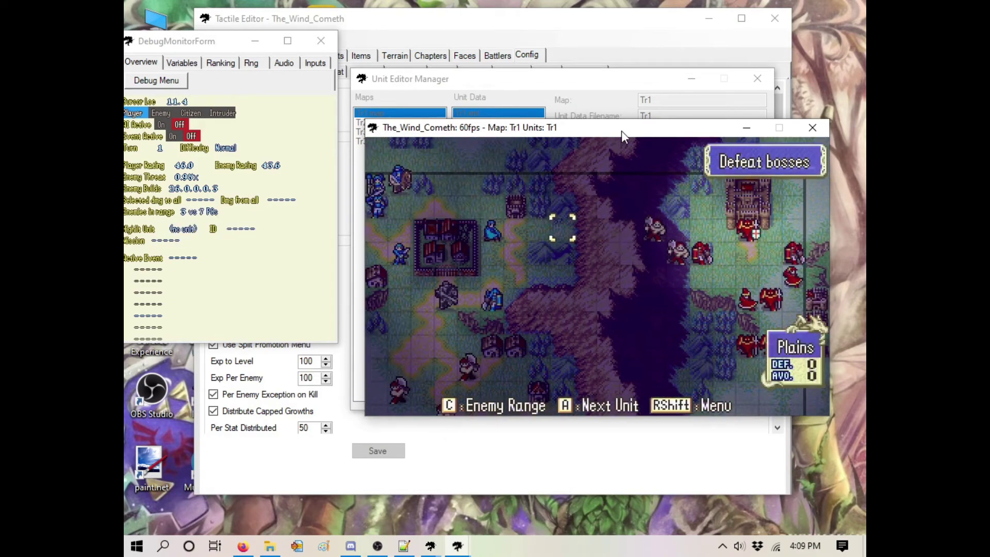
pyautogui.press('Left')
pyautogui.press('Left')
pyautogui.press('Left')
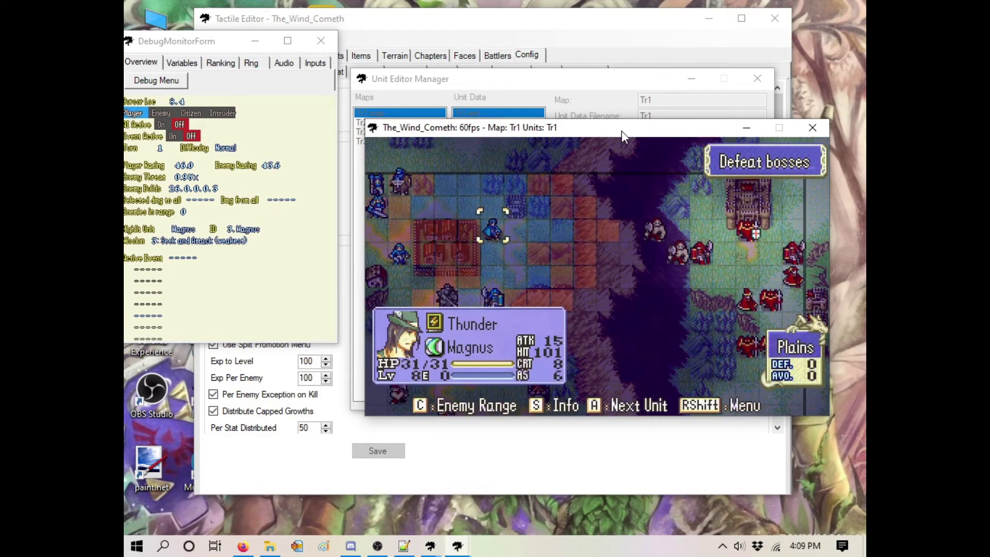
# Step: Browse the debug commands on the empty tile at X:9, Y:4 and close the list
pyautogui.press('Right')
pyautogui.press('x')
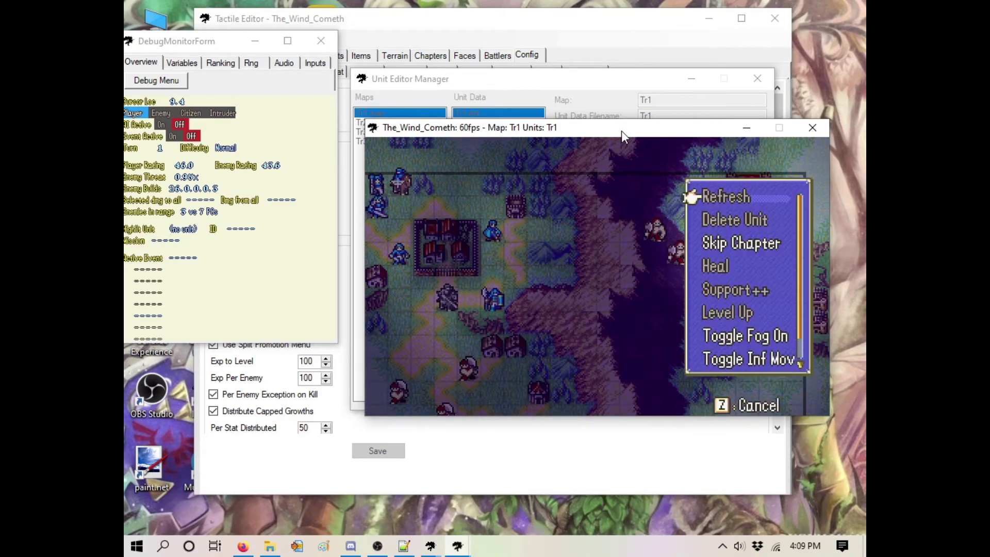
pyautogui.press('Down')
pyautogui.press('Down')
pyautogui.press('Down')
pyautogui.press('Down')
pyautogui.press('Down')
pyautogui.press('Down')
pyautogui.press('Down')
pyautogui.press('Down')
pyautogui.press('Down')
pyautogui.press('Down')
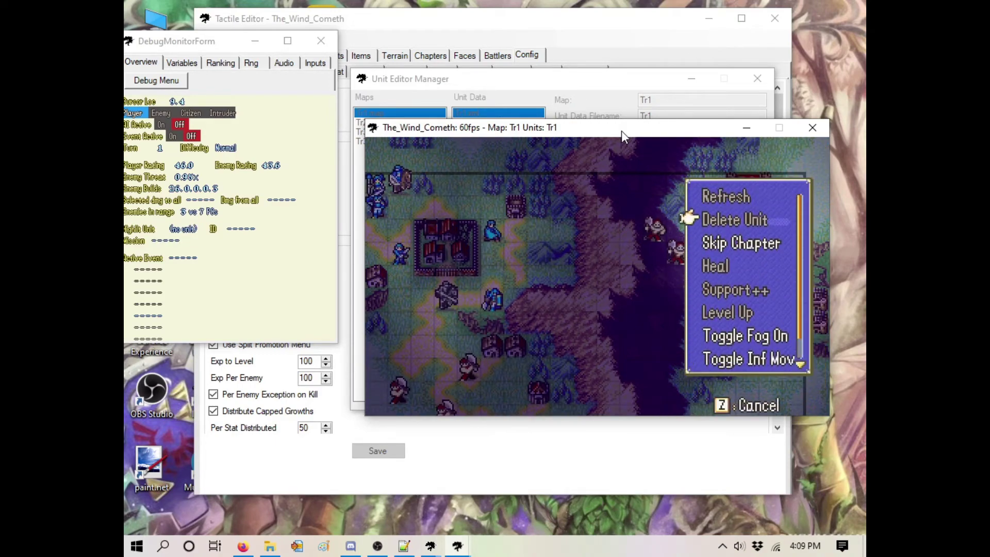
pyautogui.press('Down')
pyautogui.press('Down')
pyautogui.press('Down')
pyautogui.press('Down')
pyautogui.press('Down')
pyautogui.press('x')
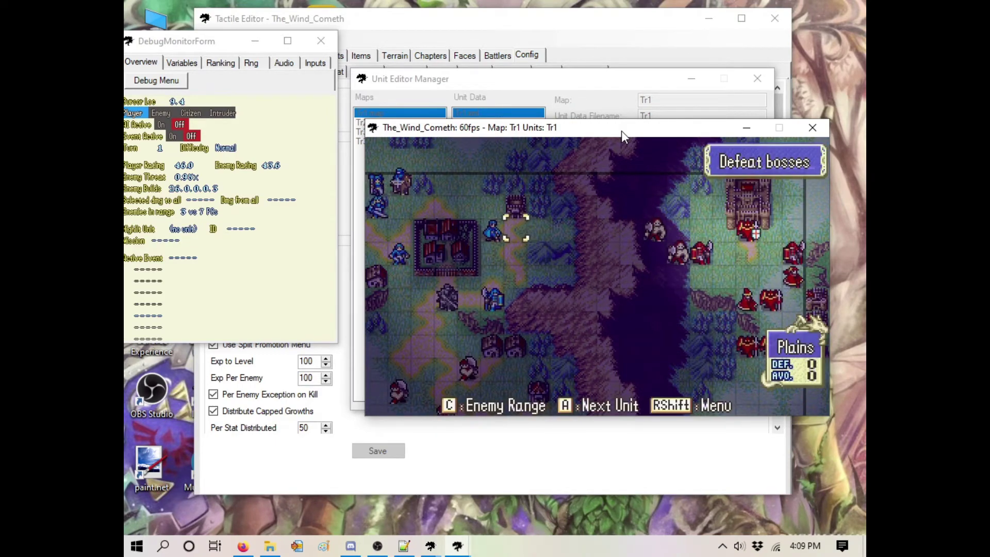
# Step: Check the debug commands available on Magnus, then view his info screen with his stats and items
pyautogui.press('Left')
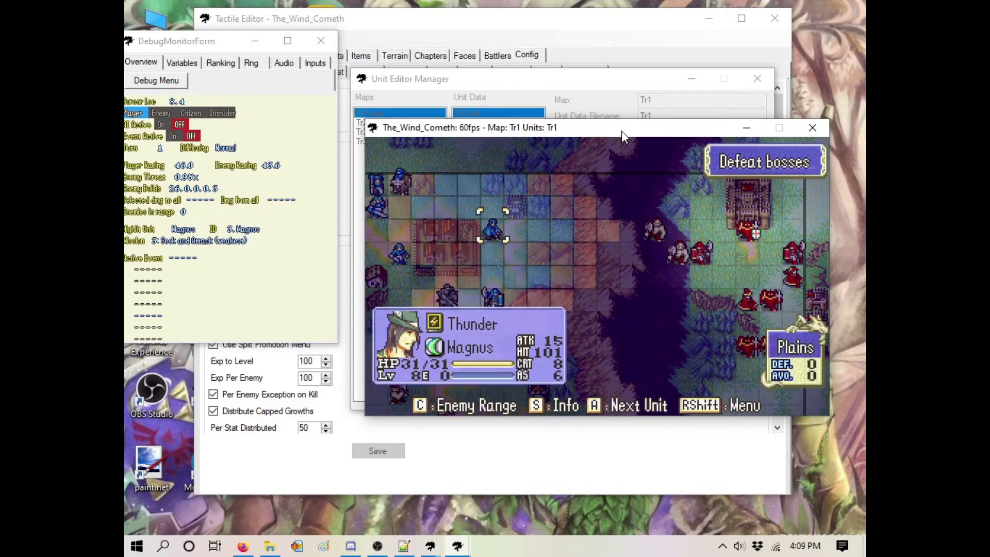
pyautogui.press('d')
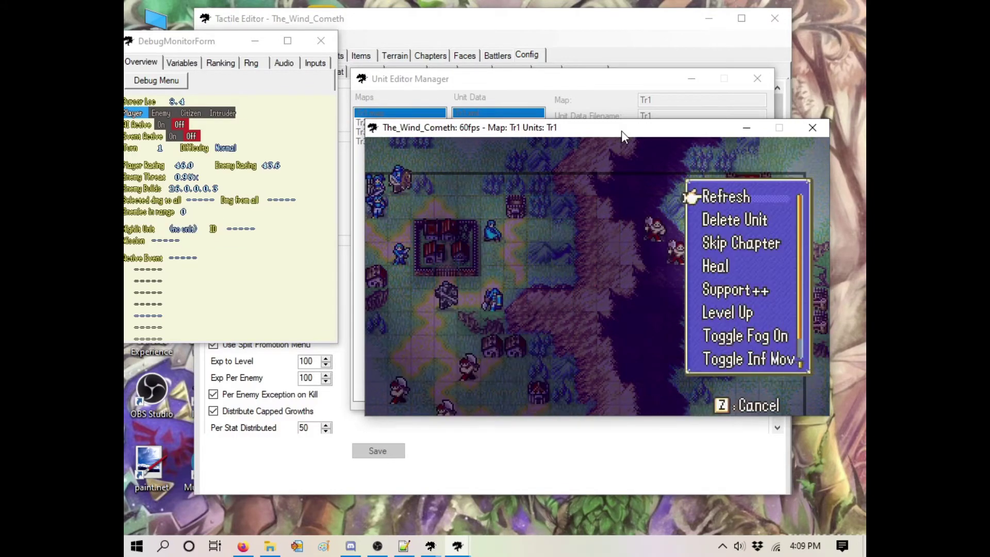
pyautogui.press('z')
pyautogui.press('s')
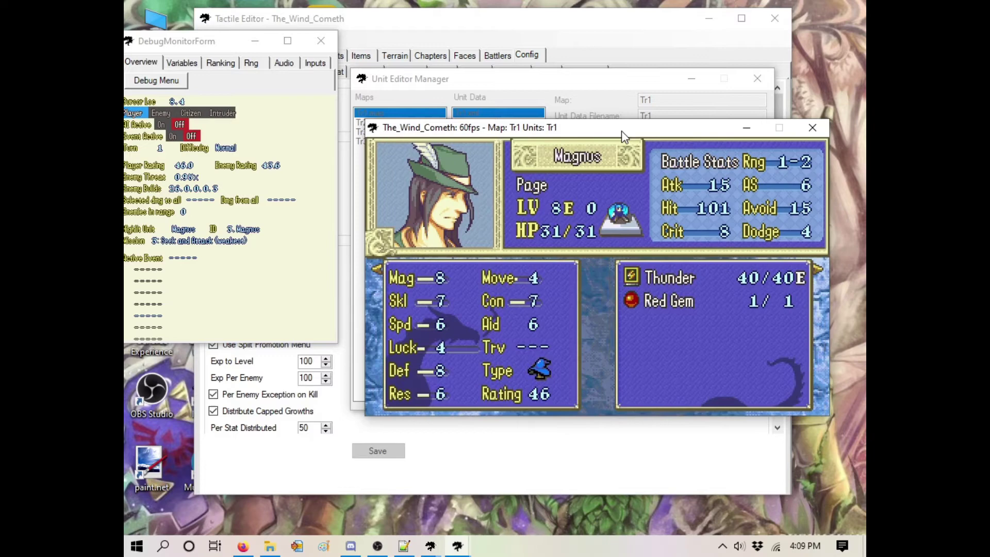
pyautogui.press('z')
# Step: Apply the Level Up debug command to Magnus
pyautogui.press('d')
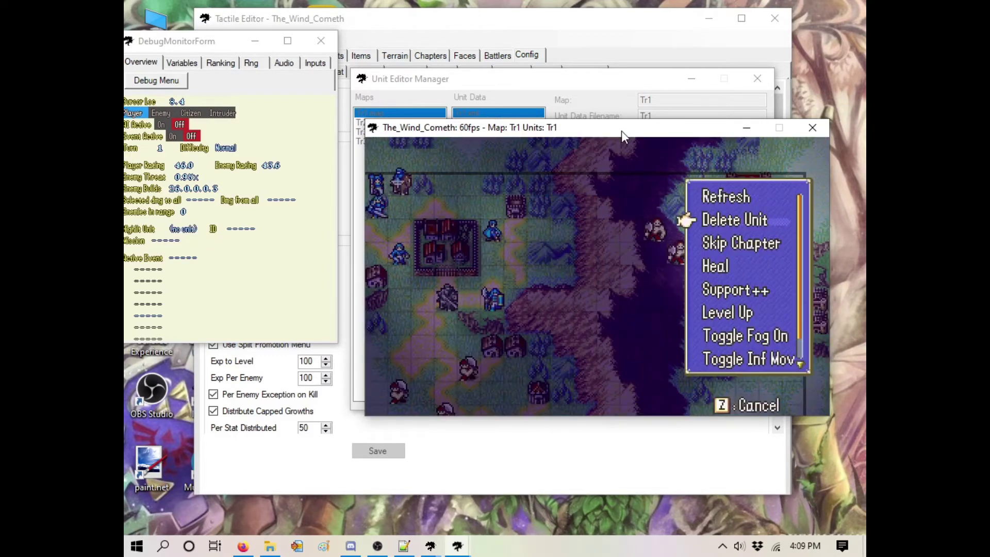
pyautogui.press('Down')
pyautogui.press('Down')
pyautogui.press('Down')
pyautogui.press('Down')
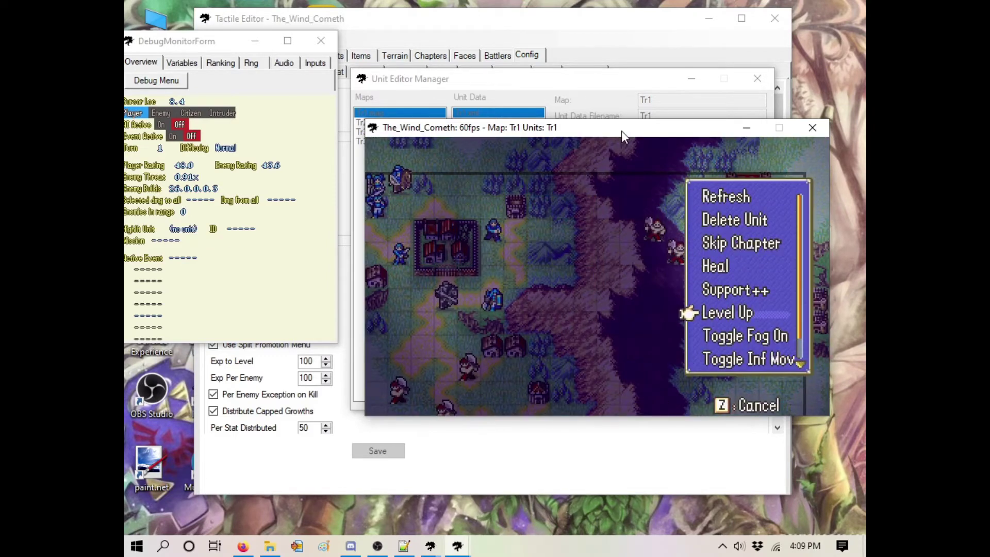
# Step: Apply the Level Up debug command to Magnus two more times and close the command list
pyautogui.press('x')
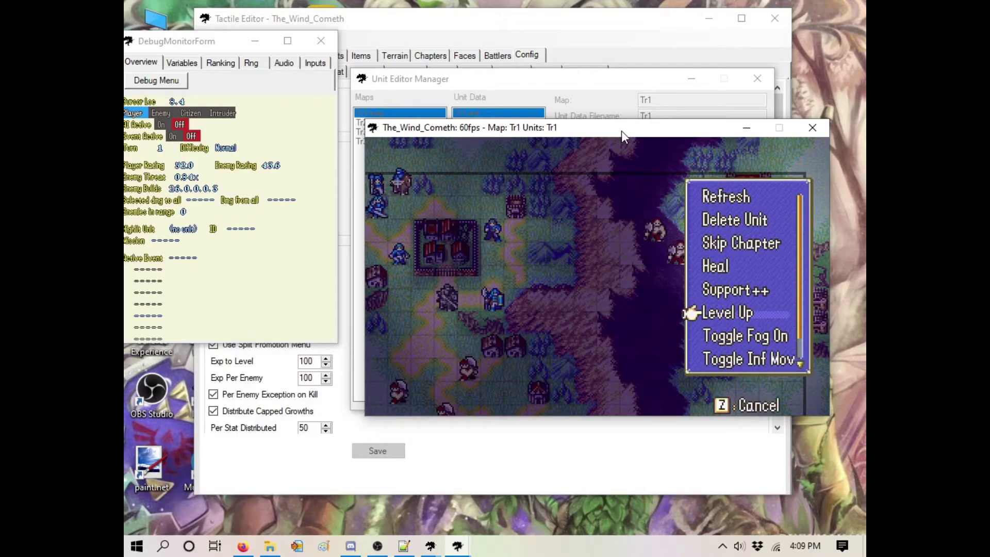
pyautogui.press('x')
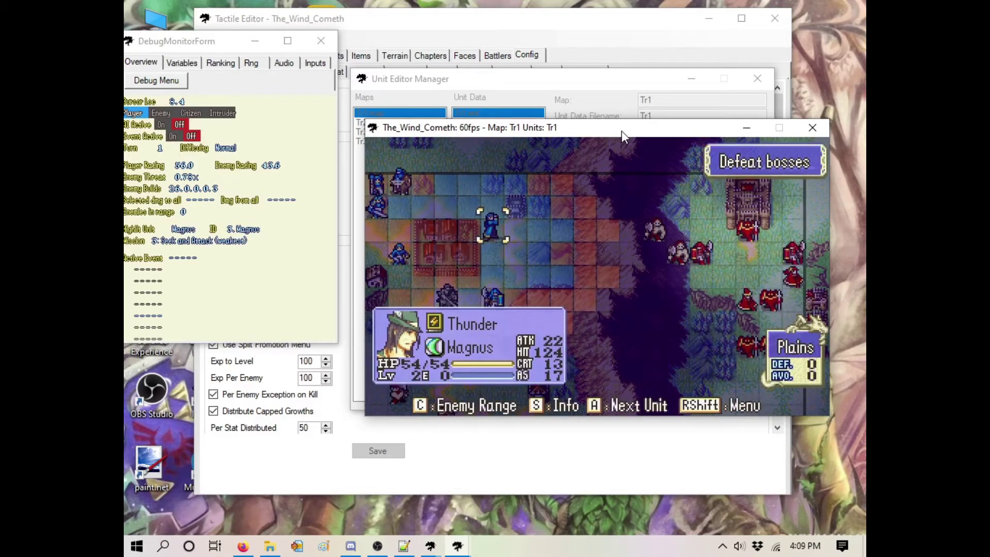
pyautogui.press('s')
pyautogui.press('z')
pyautogui.press('x')
pyautogui.press('Down')
pyautogui.press('Down')
pyautogui.press('Down')
pyautogui.press('Left')
pyautogui.press('Left')
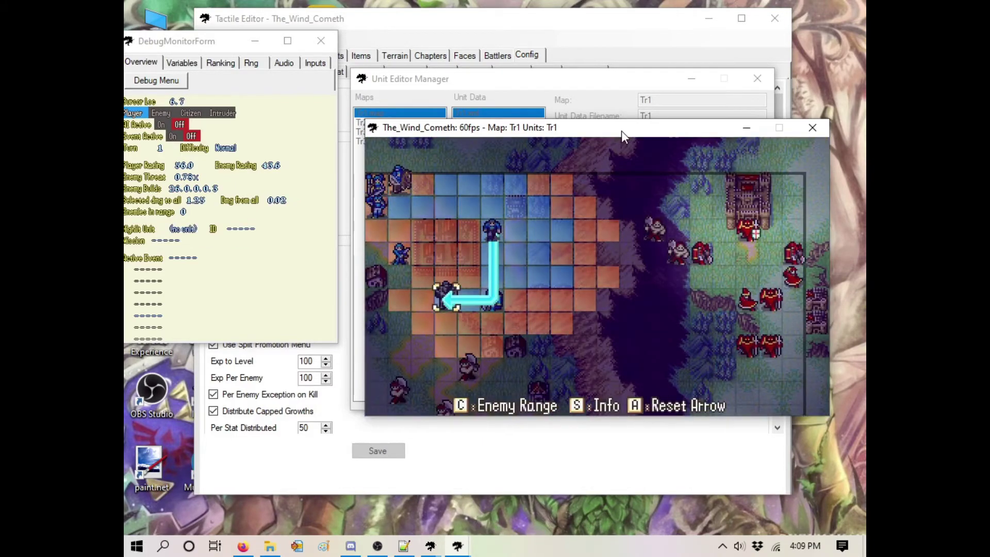
pyautogui.press('x')
pyautogui.press('z')
pyautogui.press('Down')
pyautogui.press('Down')
pyautogui.press('Down')
pyautogui.press('Left')
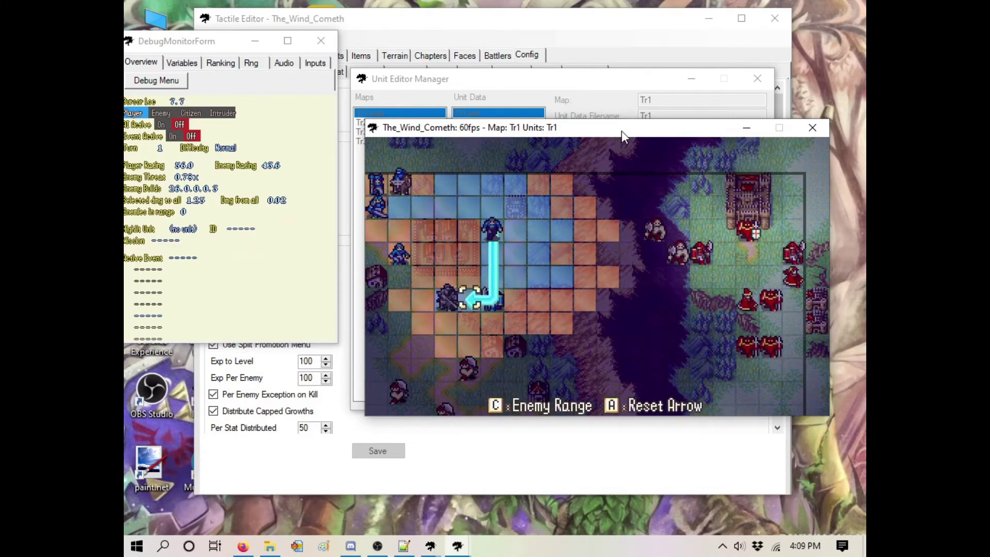
pyautogui.press('x')
pyautogui.press('d')
pyautogui.press('Down')
pyautogui.press('Down')
pyautogui.press('Down')
pyautogui.press('x')
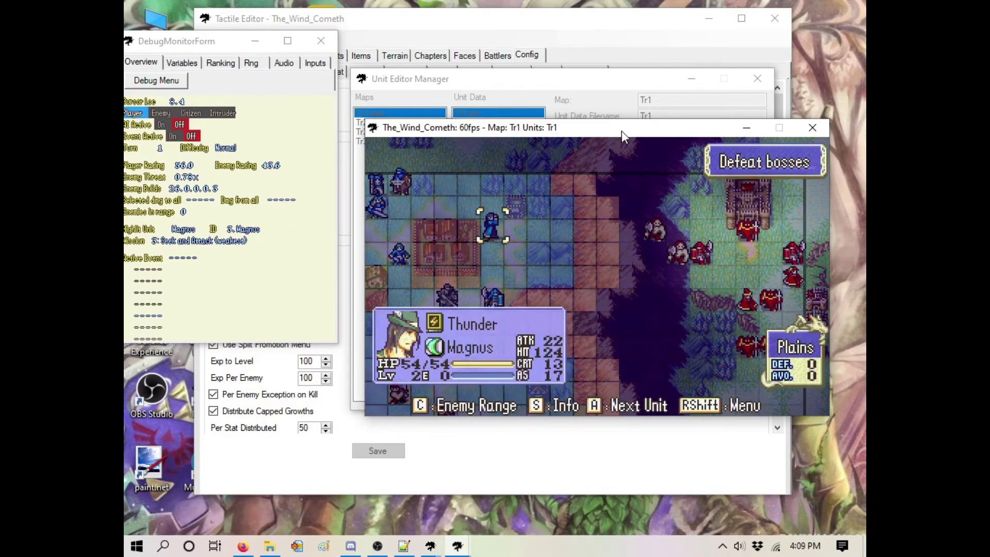
# Step: Move Magnus from X:8, Y:4 to the tile at X:6, Y:9
pyautogui.press('z')
pyautogui.press('Down')
pyautogui.press('Down')
pyautogui.press('Down')
pyautogui.press('Left')
pyautogui.press('Left')
pyautogui.press('Down')
pyautogui.press('z')
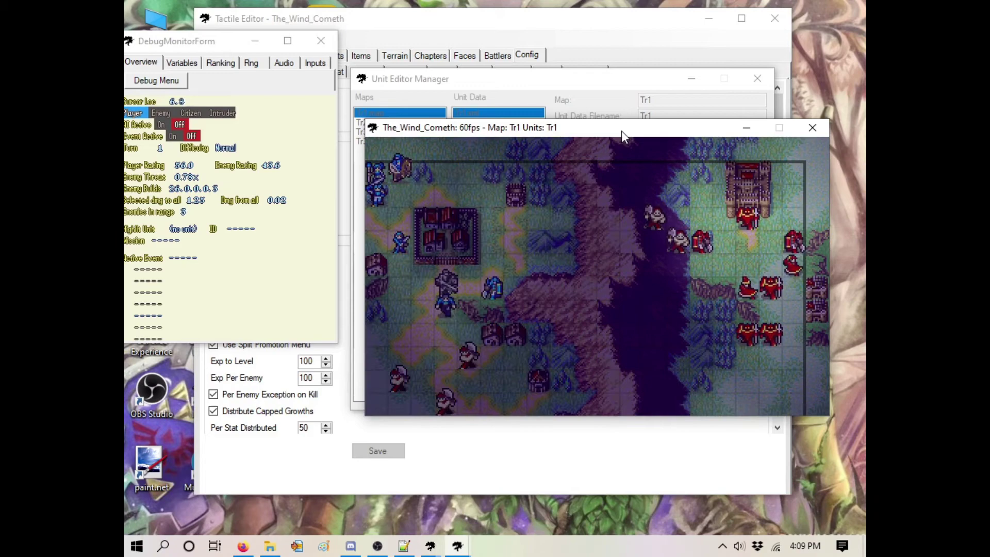
# Step: Attack the Bern fighter at X:7, Y:10 with Magnus's Thunder
pyautogui.press('z')
pyautogui.press('z')
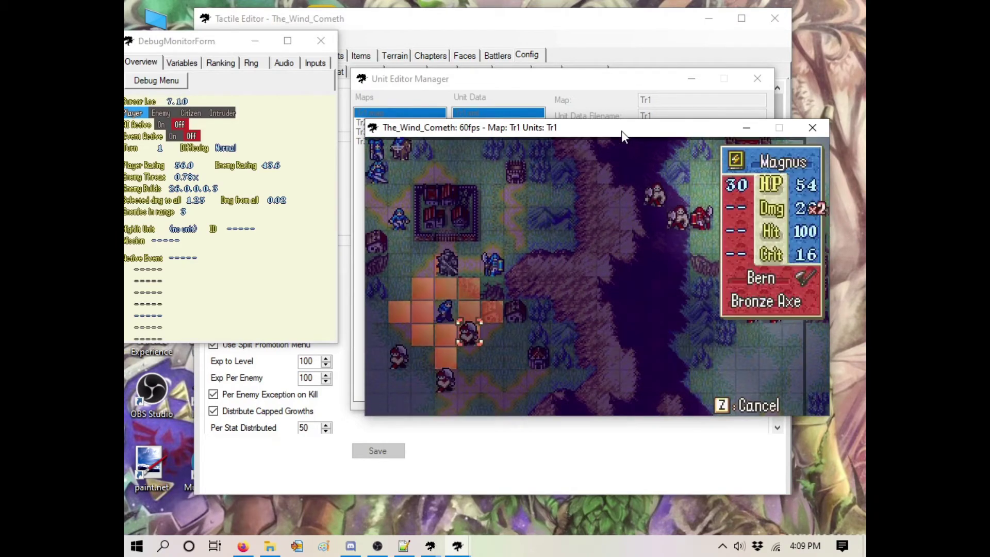
pyautogui.press('z')
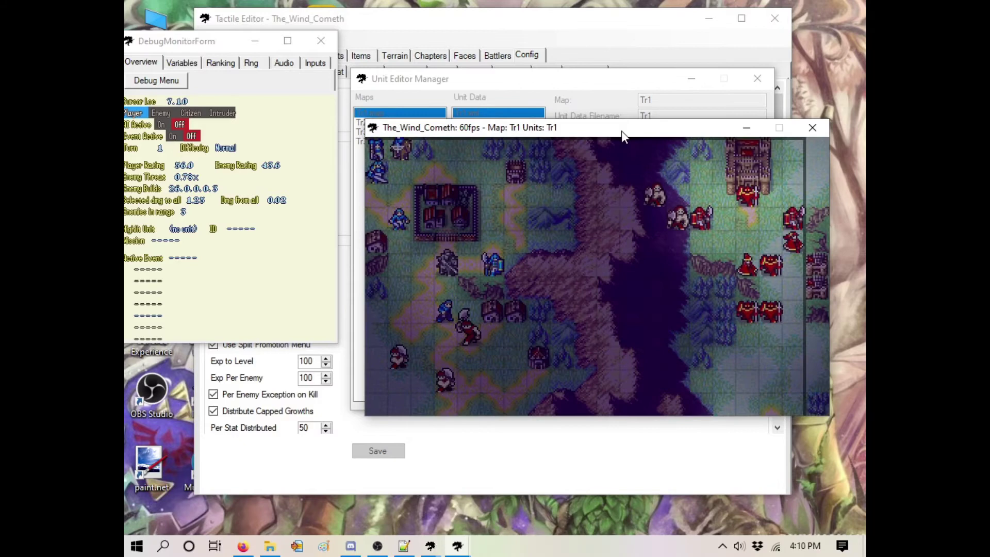
# Step: Remove the Bern fighter at X:7, Y:10 and Magnus at X:6, Y:9 with the Delete Unit debug command
pyautogui.press('z')
pyautogui.press('x')
pyautogui.press('Left')
pyautogui.press('Up')
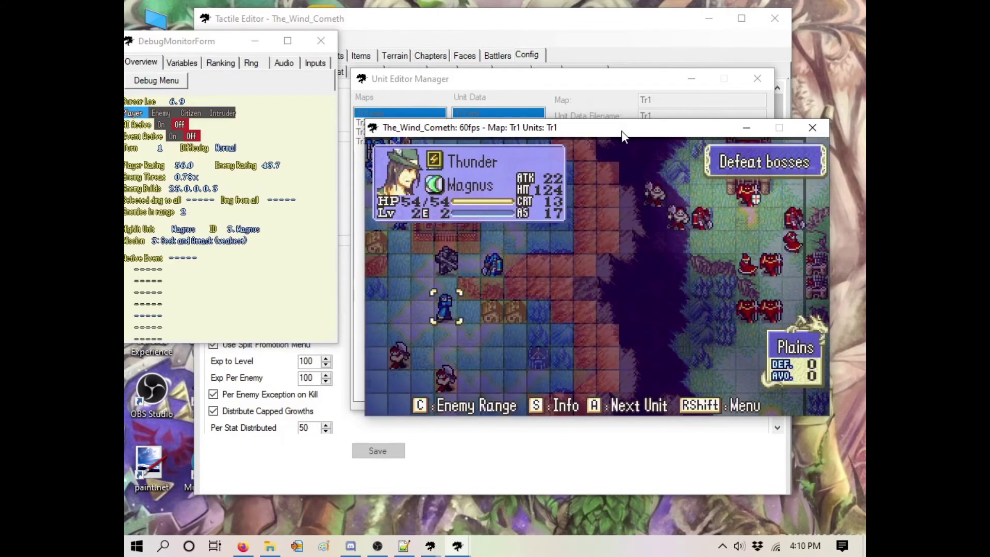
pyautogui.press('z')
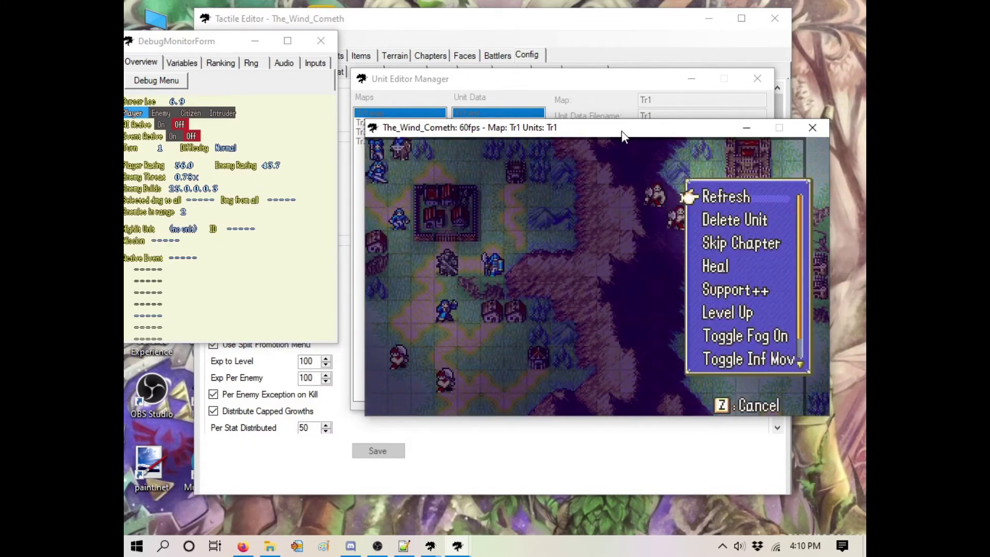
pyautogui.press('Down')
pyautogui.press('z')
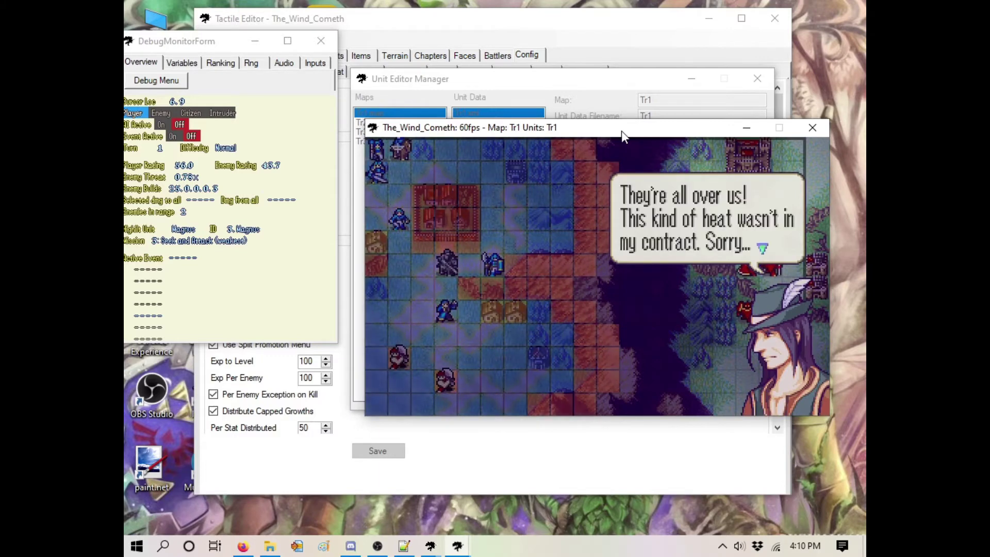
pyautogui.press('z')
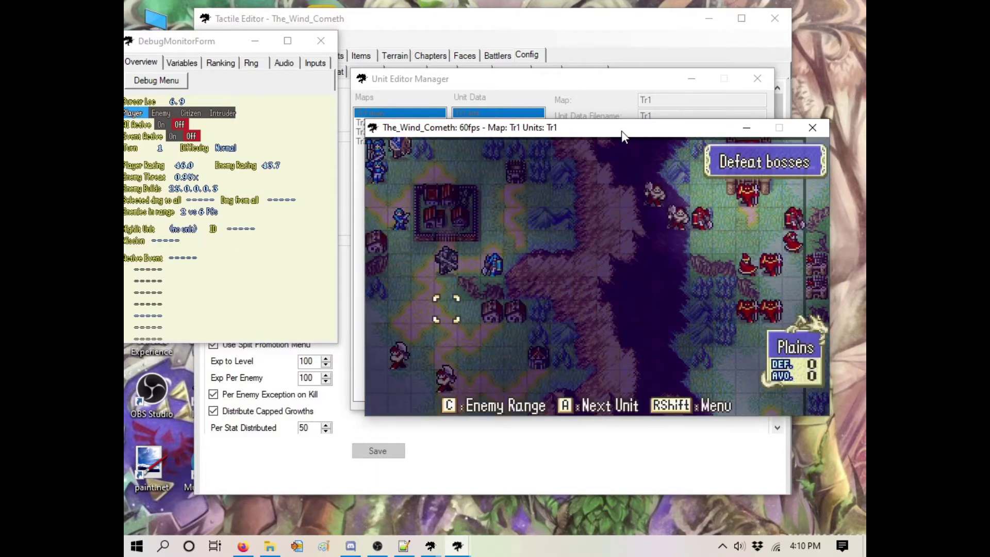
# Step: Browse the debug commands available on the unit at X:6, Y:7 and close the list
pyautogui.press('Up')
pyautogui.press('z')
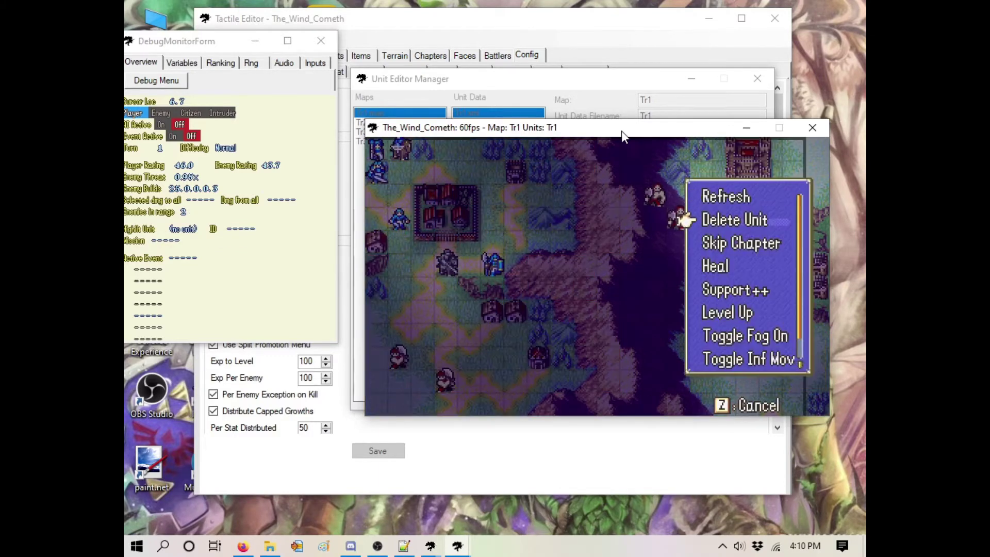
pyautogui.press('Down')
pyautogui.press('Down')
pyautogui.press('Down')
pyautogui.press('Up')
pyautogui.press('Up')
pyautogui.press('x')
# Step: Select Harken at X:4, Y:5 and move him to the tile at X:4, Y:10
pyautogui.press('Right')
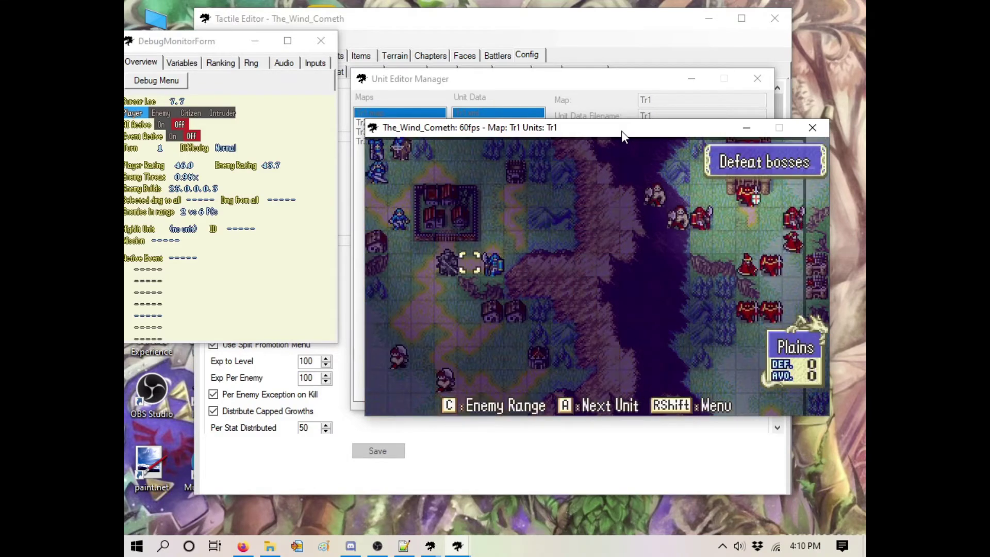
pyautogui.press('Right')
pyautogui.press('Left')
pyautogui.press('Left')
pyautogui.press('Left')
pyautogui.press('Left')
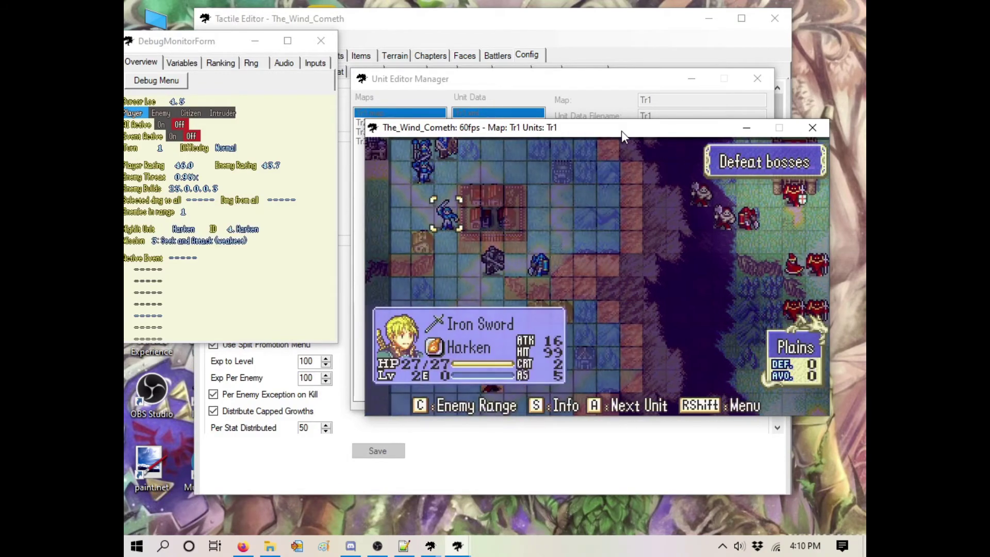
pyautogui.press('Up')
pyautogui.press('Up')
pyautogui.press('z')
pyautogui.press('Down')
pyautogui.press('Down')
pyautogui.press('Down')
pyautogui.press('Down')
pyautogui.press('Down')
pyautogui.press('z')
# Step: Attack the Bern fighter at X:4, Y:11 with Harken's Iron Sword
pyautogui.press('z')
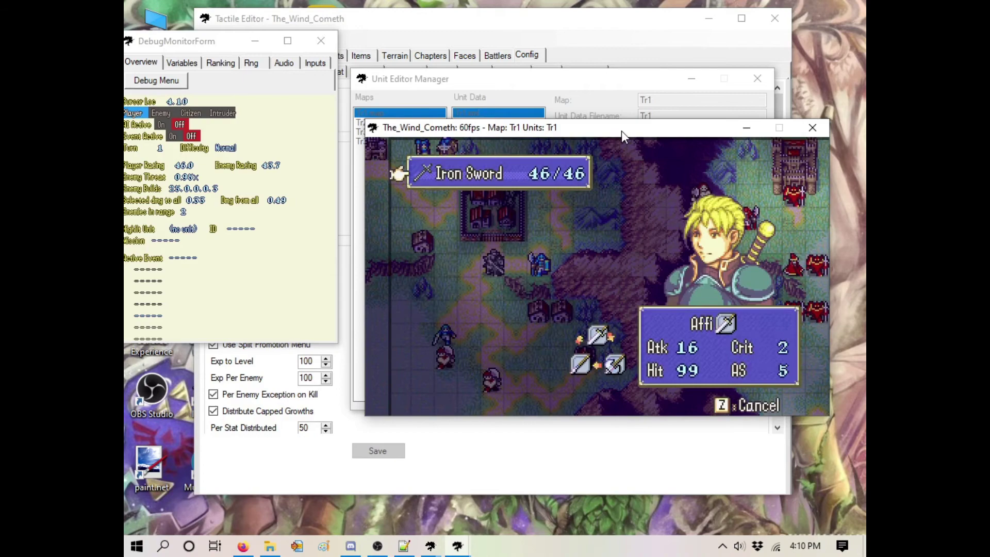
pyautogui.press('z')
pyautogui.press('x')
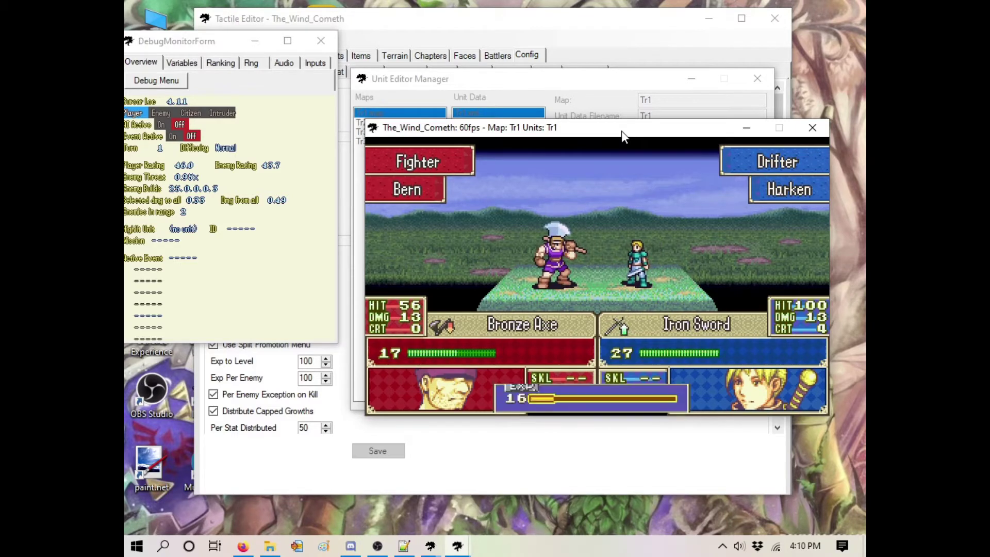
# Step: Open Harken's info screen and set his Speed and Luck stats to 0
pyautogui.press('Tab')
pyautogui.press('s')
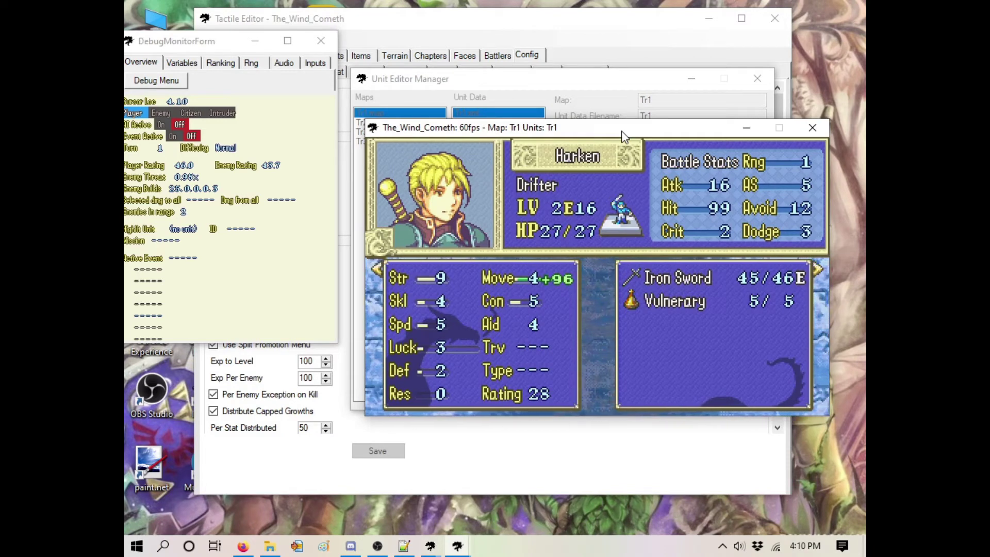
pyautogui.press('s')
pyautogui.press('Down')
pyautogui.press('Down')
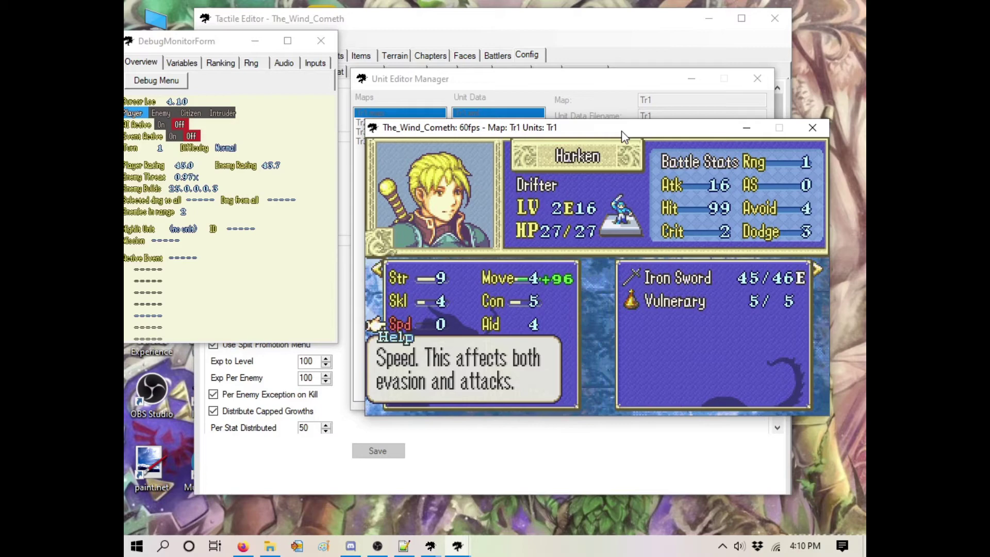
pyautogui.press('Down')
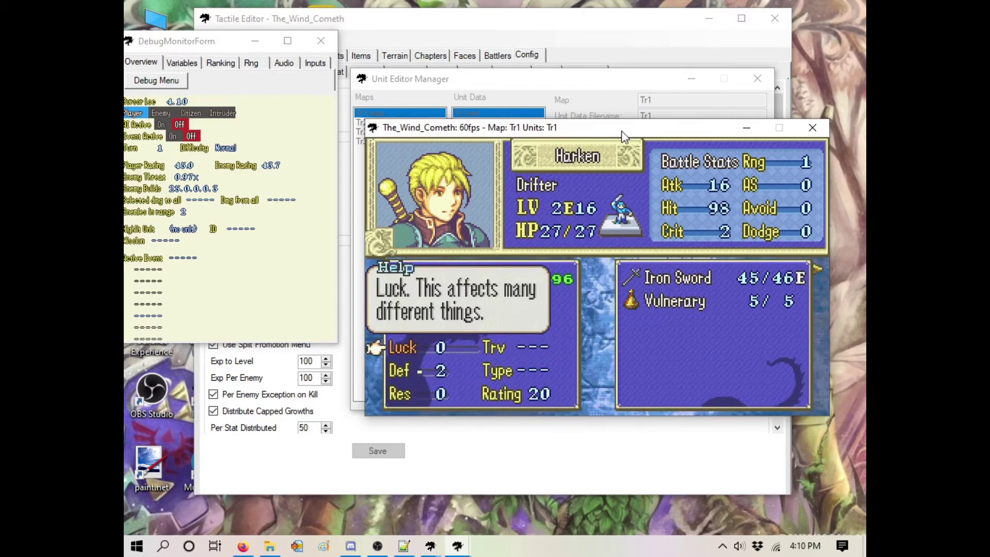
# Step: Try raising Harken's Luck stat, bring it back to 0 and close the stat help
pyautogui.press('Right')
pyautogui.press('Right')
pyautogui.press('Right')
pyautogui.press('Right')
pyautogui.press('Right')
pyautogui.press('Right')
pyautogui.press('Right')
pyautogui.press('Right')
pyautogui.press('Right')
pyautogui.press('Right')
pyautogui.press('Right')
pyautogui.press('Right')
pyautogui.press('Right')
pyautogui.press('Right')
pyautogui.press('Right')
pyautogui.press('Right')
pyautogui.press('Right')
pyautogui.press('Right')
pyautogui.press('Right')
pyautogui.press('Right')
pyautogui.press('Right')
pyautogui.press('Right')
pyautogui.press('Right')
pyautogui.press('Right')
pyautogui.press('Right')
pyautogui.press('Right')
pyautogui.press('Right')
pyautogui.press('Right')
pyautogui.press('Right')
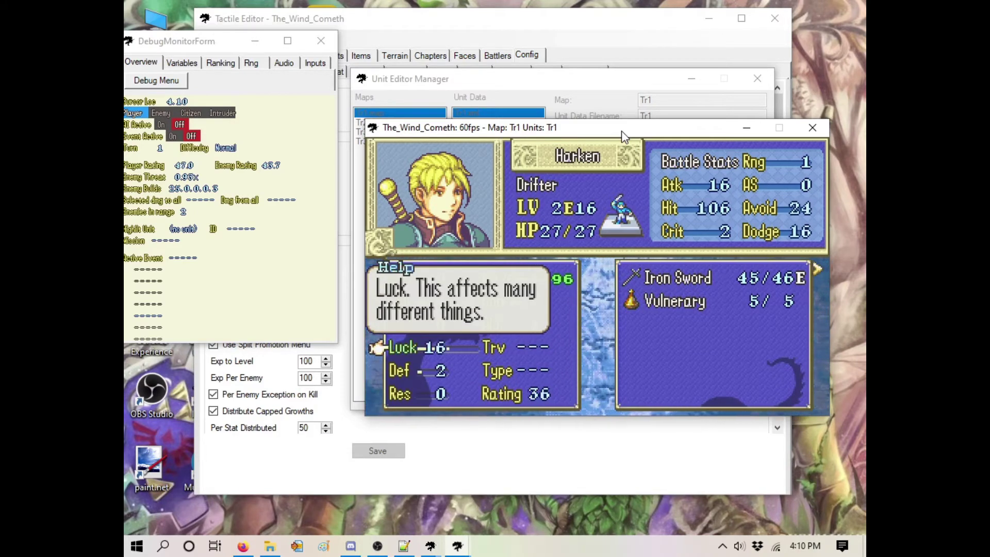
pyautogui.press('Left')
pyautogui.press('Left')
pyautogui.press('Left')
pyautogui.press('Left')
pyautogui.press('Left')
pyautogui.press('Left')
pyautogui.press('Left')
pyautogui.press('Left')
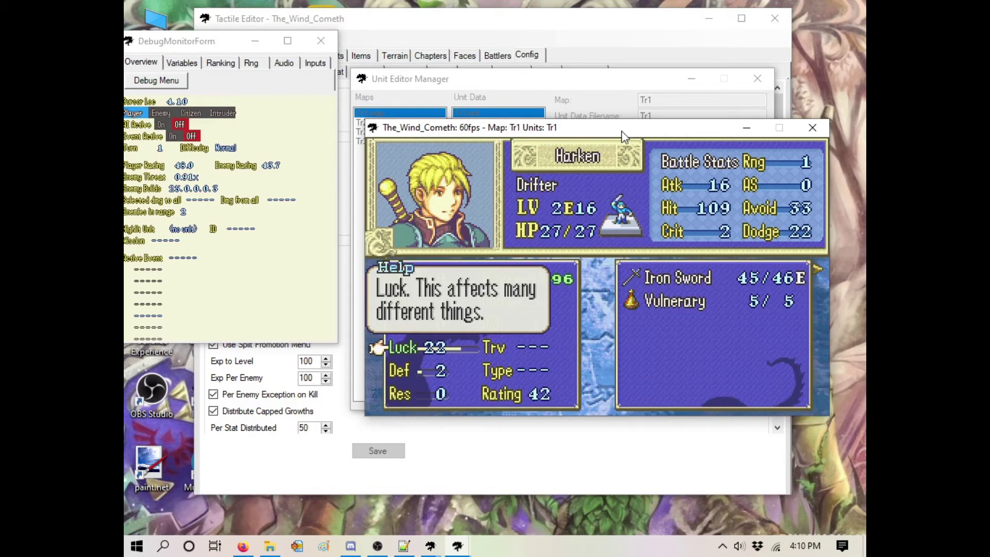
pyautogui.press('Right')
pyautogui.press('Right')
pyautogui.press('Right')
pyautogui.press('Right')
pyautogui.press('Right')
pyautogui.press('Right')
pyautogui.press('Right')
pyautogui.press('Left')
pyautogui.press('Left')
pyautogui.press('Left')
pyautogui.press('Left')
pyautogui.press('Left')
pyautogui.press('Left')
pyautogui.press('Left')
pyautogui.press('Left')
pyautogui.press('Left')
pyautogui.press('Left')
pyautogui.press('Left')
pyautogui.press('Left')
pyautogui.press('Left')
pyautogui.press('Left')
pyautogui.press('Left')
pyautogui.press('Left')
pyautogui.press('Left')
pyautogui.press('Left')
pyautogui.press('Left')
pyautogui.press('Left')
pyautogui.press('Left')
pyautogui.press('Left')
pyautogui.press('Left')
pyautogui.press('Left')
pyautogui.press('Left')
pyautogui.press('Left')
pyautogui.press('Left')
pyautogui.press('Left')
pyautogui.press('Left')
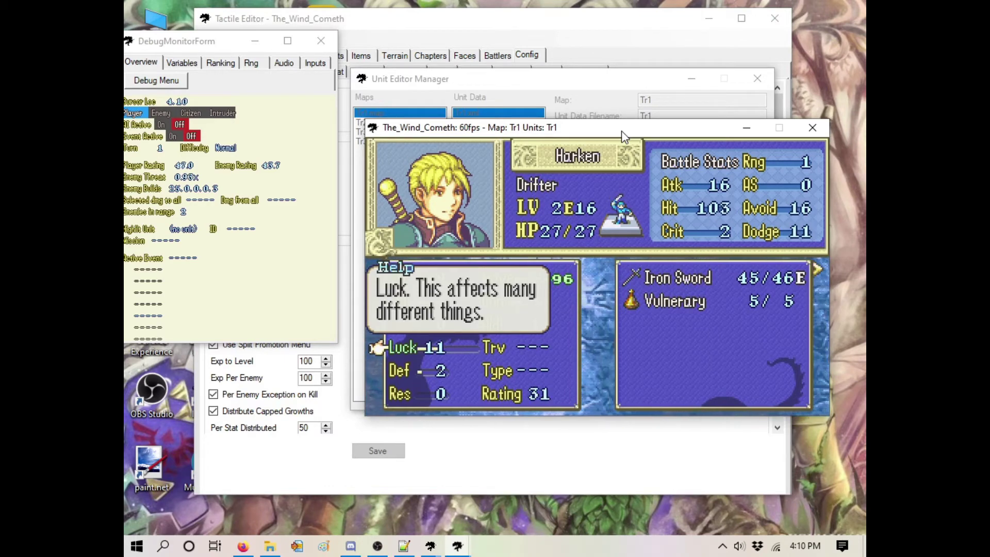
pyautogui.press('x')
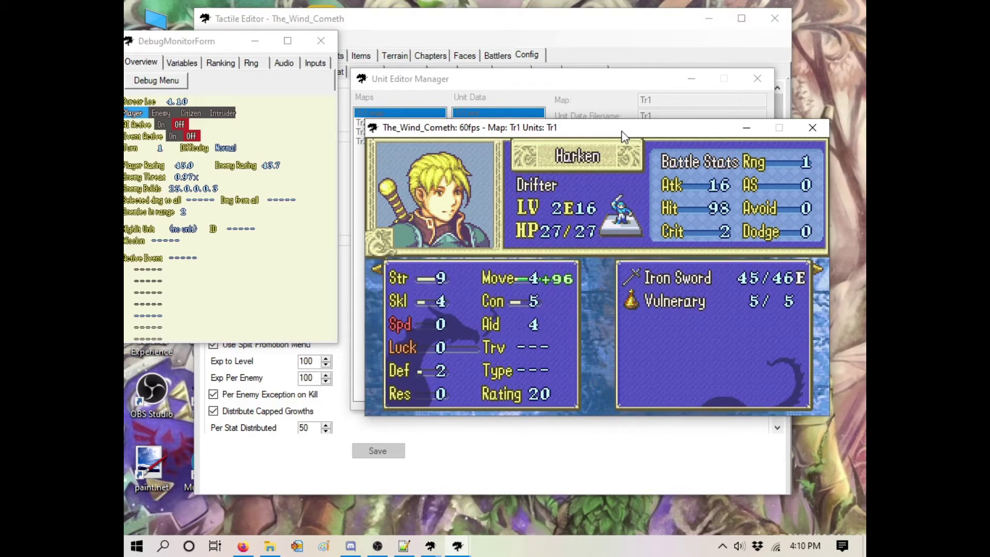
# Step: Leave the info screen and have Harken attack the Bern fighter at X:4, Y:11 again with the Iron Sword
pyautogui.press('x')
pyautogui.press('z')
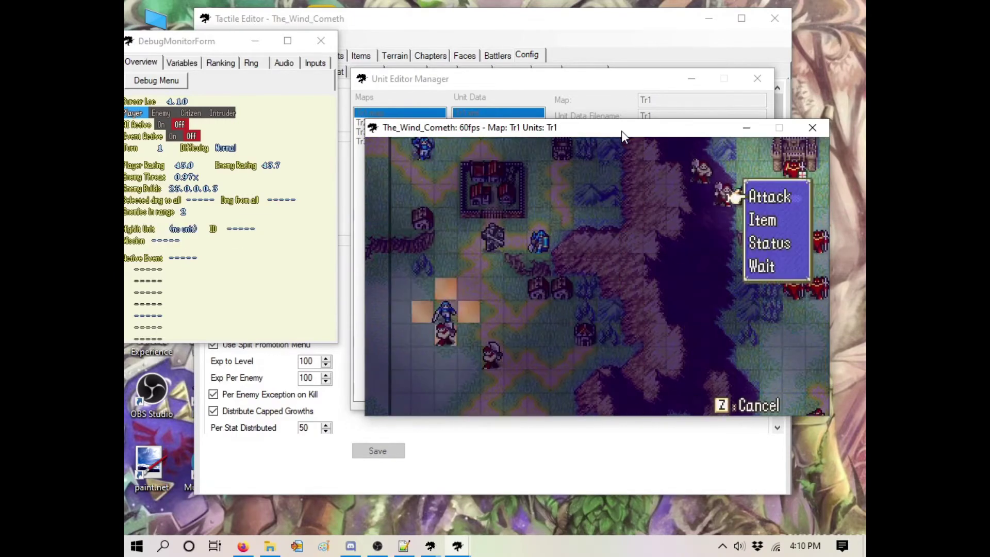
pyautogui.press('z')
pyautogui.press('z')
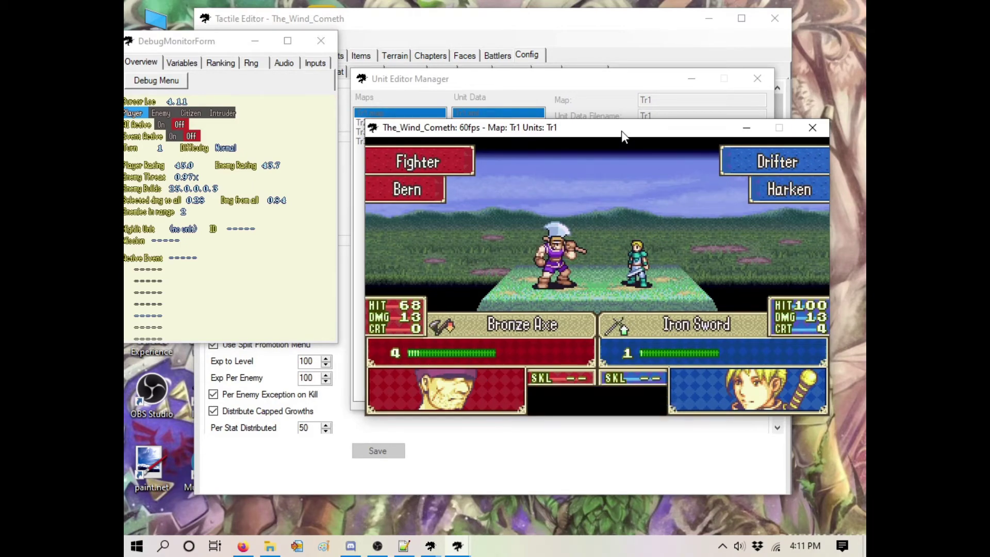
# Step: Apply the Heal debug command to Harken and view his info screen
pyautogui.press('Shift_R')
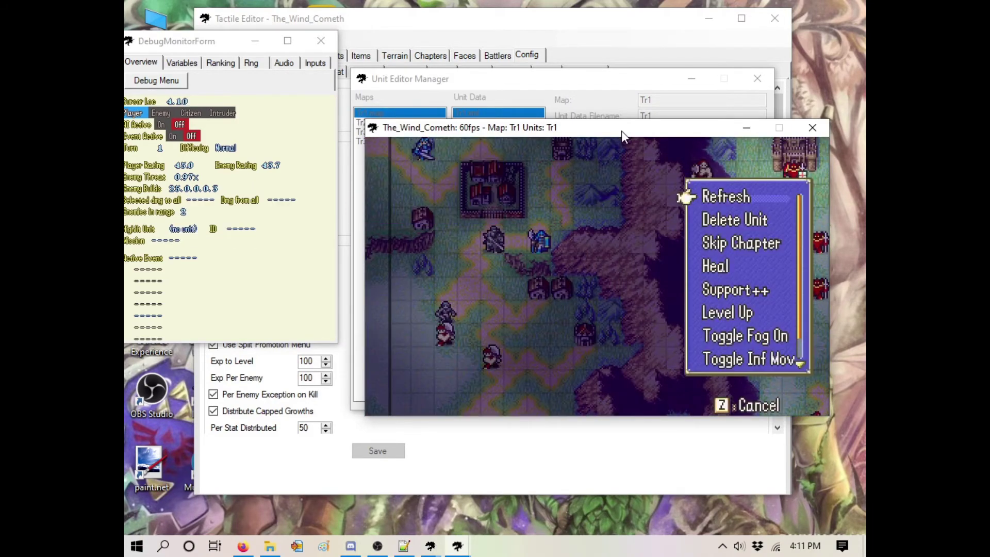
pyautogui.press('Down')
pyautogui.press('Down')
pyautogui.press('Down')
pyautogui.press('Escape')
pyautogui.press('Up')
pyautogui.press('s')
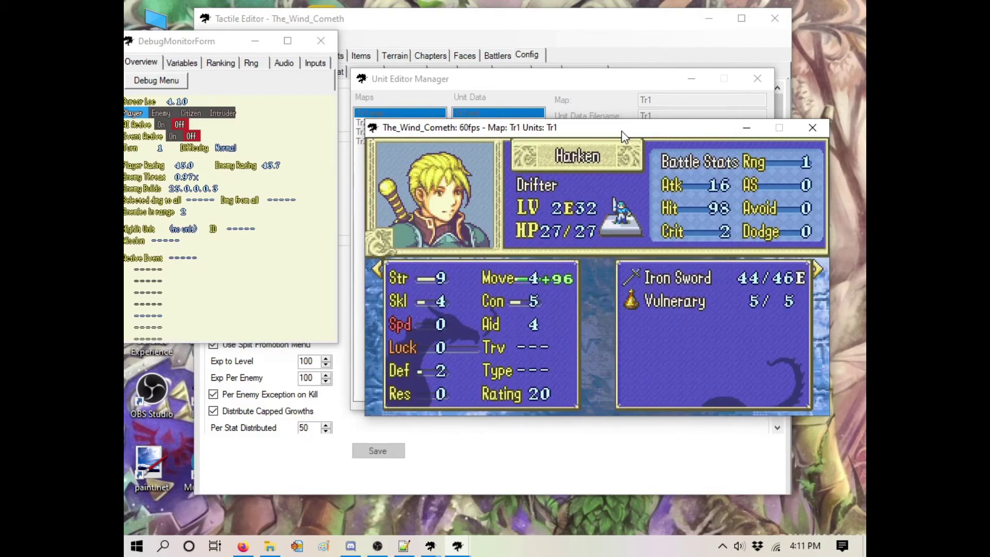
# Step: Set Harken's Speed to 5 and Luck to 3, and close the stat help
pyautogui.press('r')
pyautogui.press('Down')
pyautogui.press('Down')
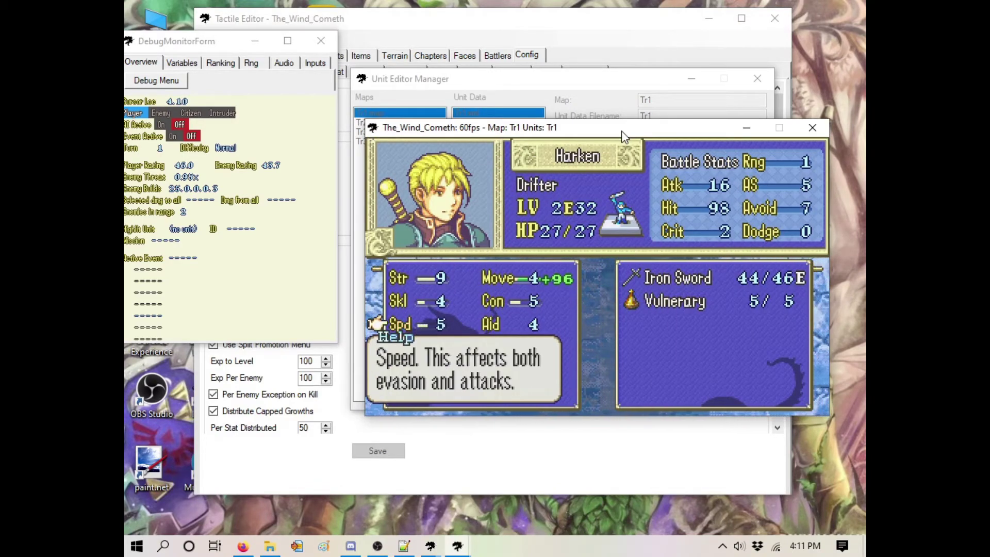
pyautogui.press('Down')
pyautogui.press('Escape')
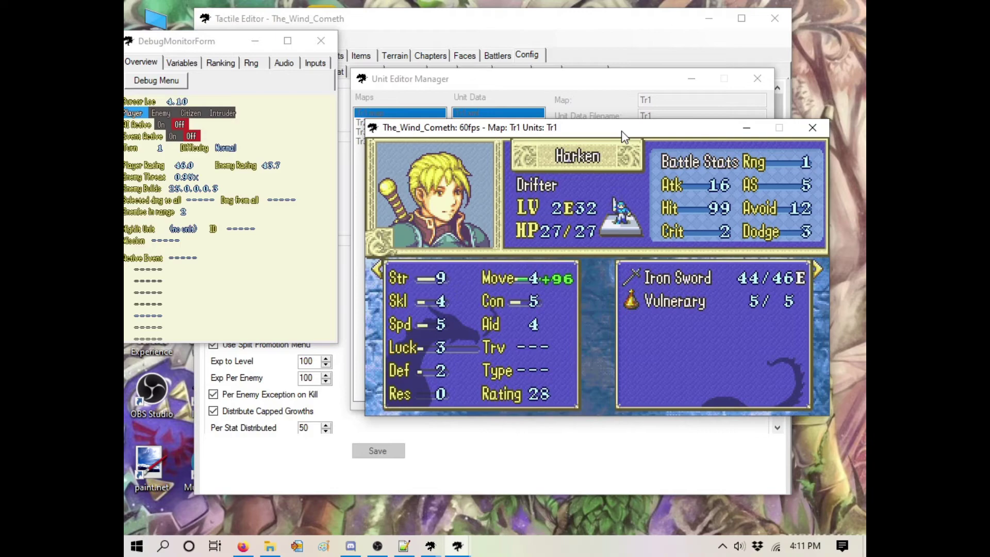
pyautogui.press('Escape')
pyautogui.press('Shift_R')
pyautogui.press('Down')
pyautogui.press('Down')
pyautogui.press('Down')
pyautogui.press('Down')
pyautogui.press('Down')
pyautogui.press('Down')
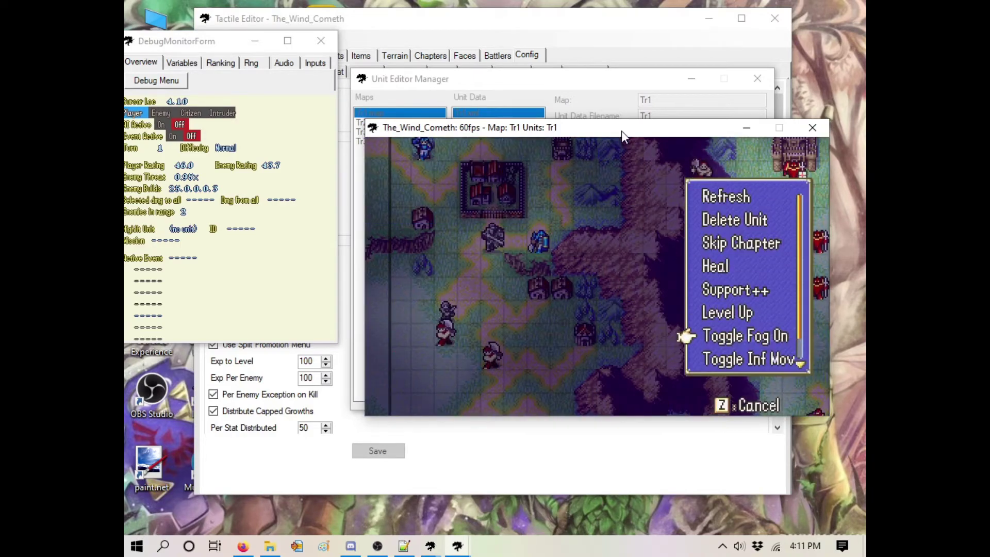
pyautogui.press('Escape')
# Step: Open Harken's info screen and remove the whole bonus from his Move stat, leaving Move at 4
pyautogui.press('r')
pyautogui.press('r')
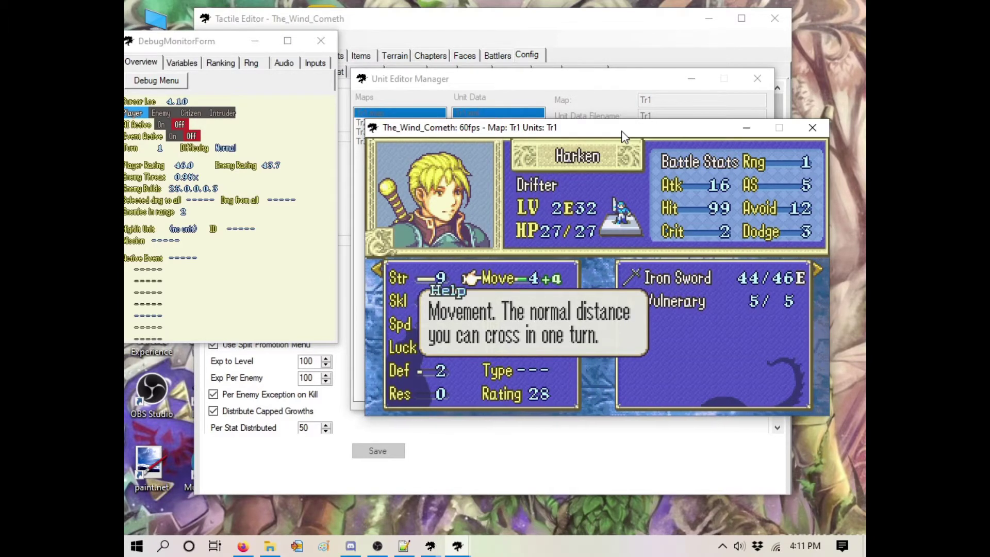
pyautogui.press('Down')
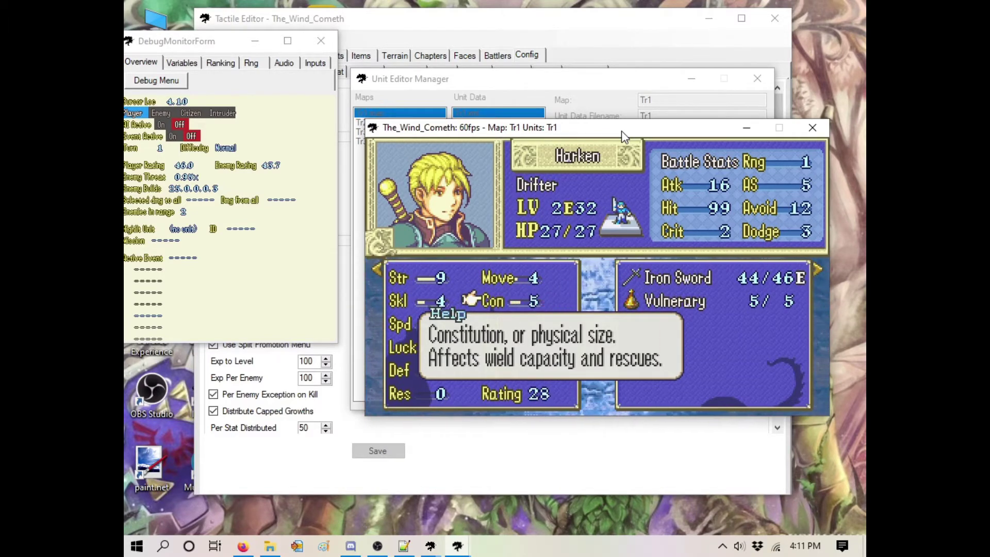
pyautogui.press('Up')
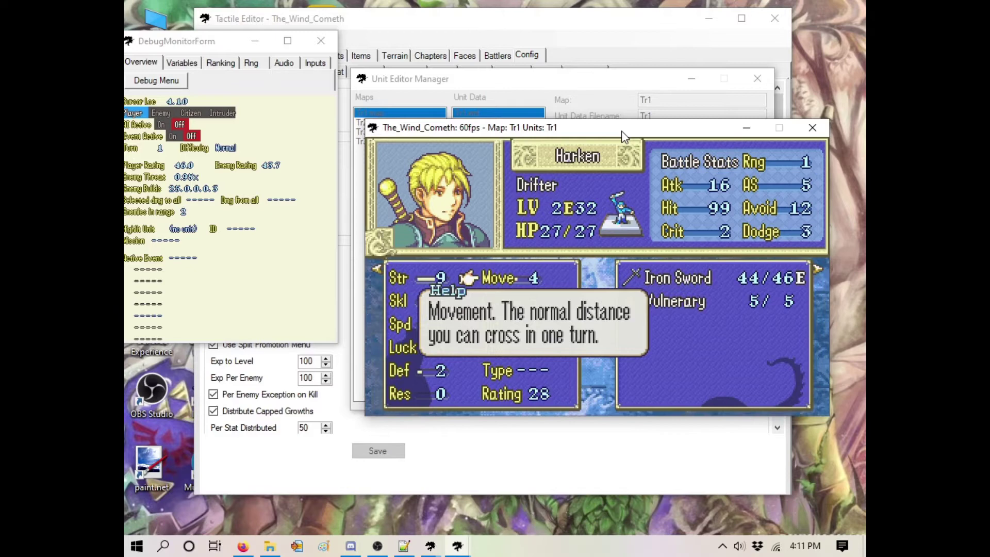
# Step: Read the help for Harken's lower secondary stats, including the Traveler and Rating entries
pyautogui.press('Down')
pyautogui.press('Down')
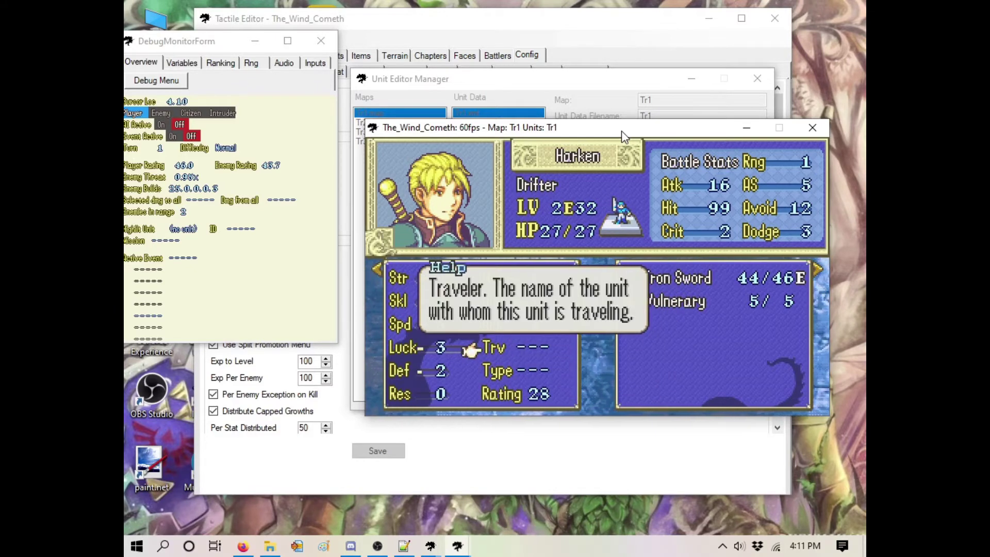
pyautogui.press('Down')
pyautogui.press('Down')
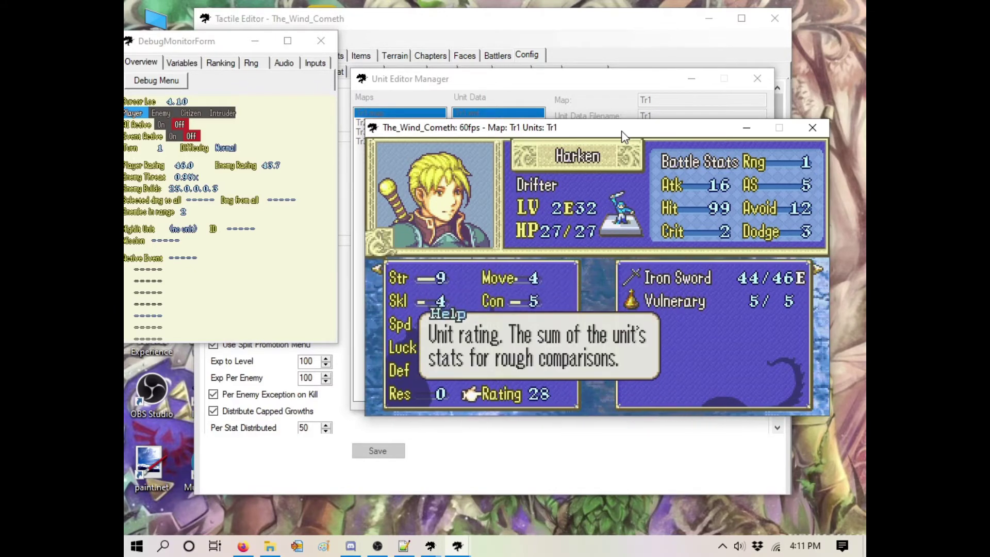
# Step: Try raising Harken's hit points to 28 and bring them back to 27
pyautogui.press('Left')
pyautogui.press('Up')
pyautogui.press('Up')
pyautogui.press('Up')
pyautogui.press('Up')
pyautogui.press('Up')
pyautogui.press('Up')
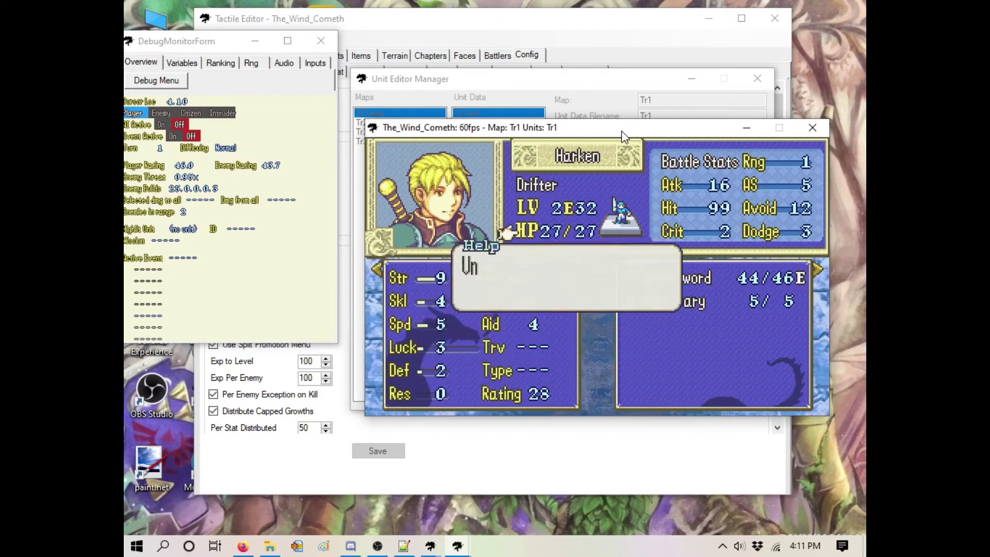
pyautogui.press('Right')
pyautogui.press('Left')
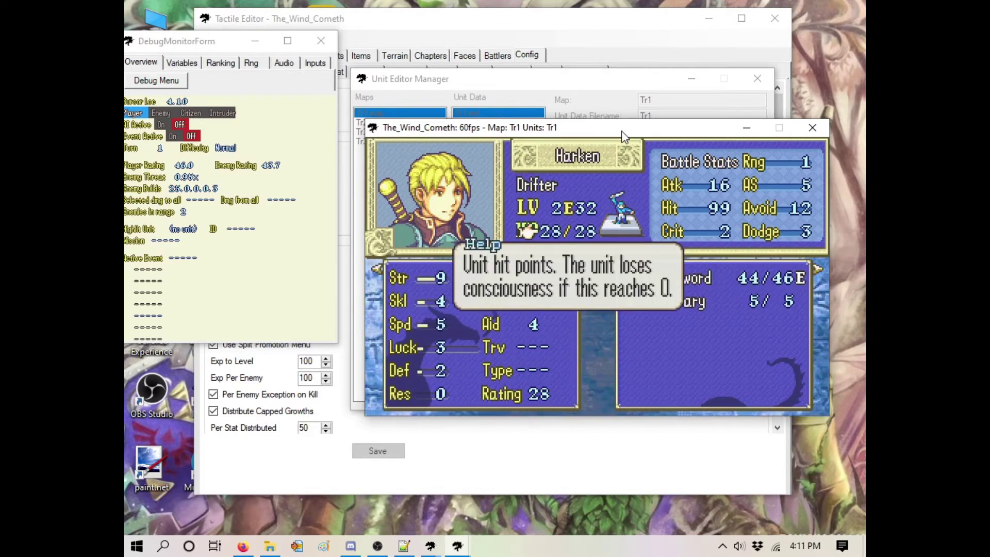
# Step: Try raising Harken's level to 3, bring it back to 2, and set his experience to 39
pyautogui.press('Up')
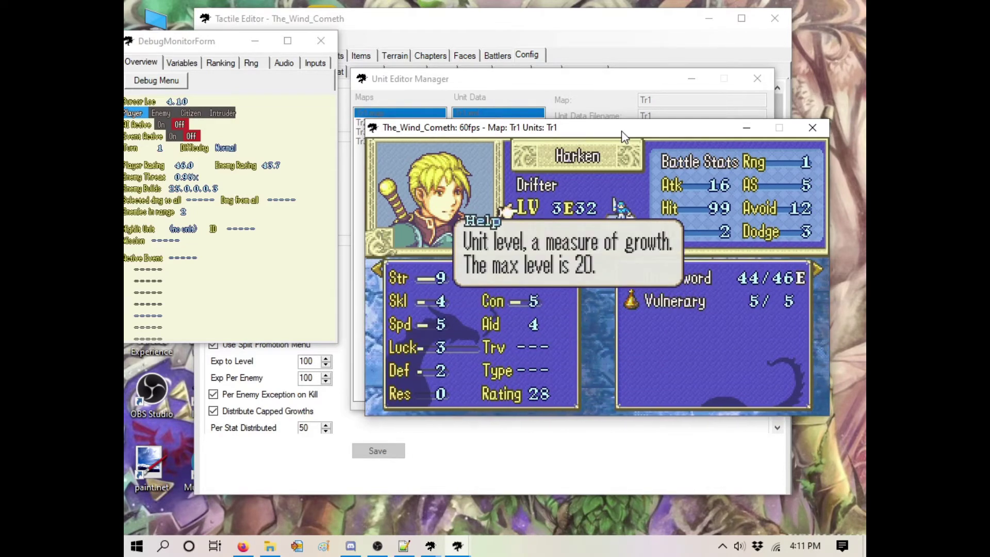
pyautogui.press('Right')
pyautogui.press('Down')
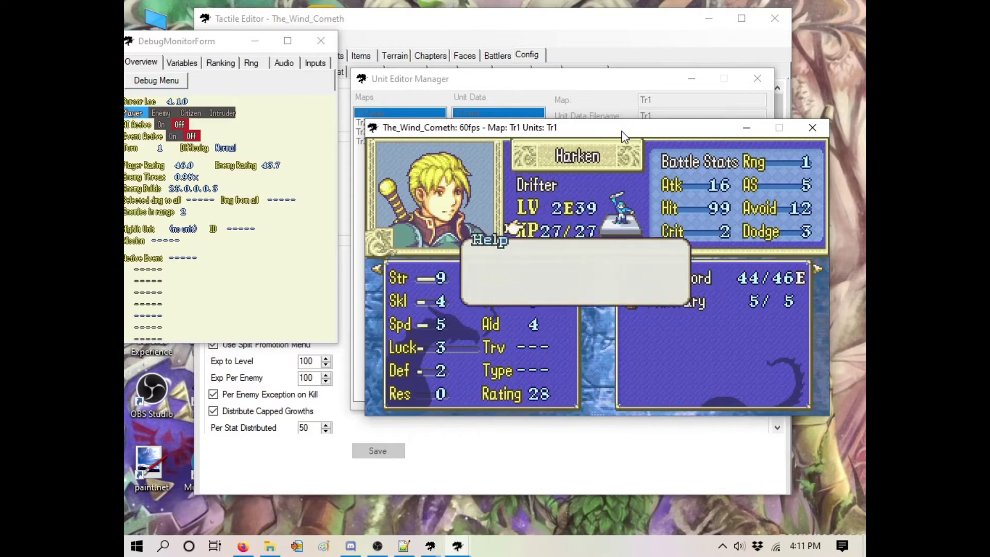
# Step: Cycle Harken's first inventory item from the Iron Sword past the Iron Blade to the Wind Sword
pyautogui.press('Down')
pyautogui.press('Down')
pyautogui.press('Down')
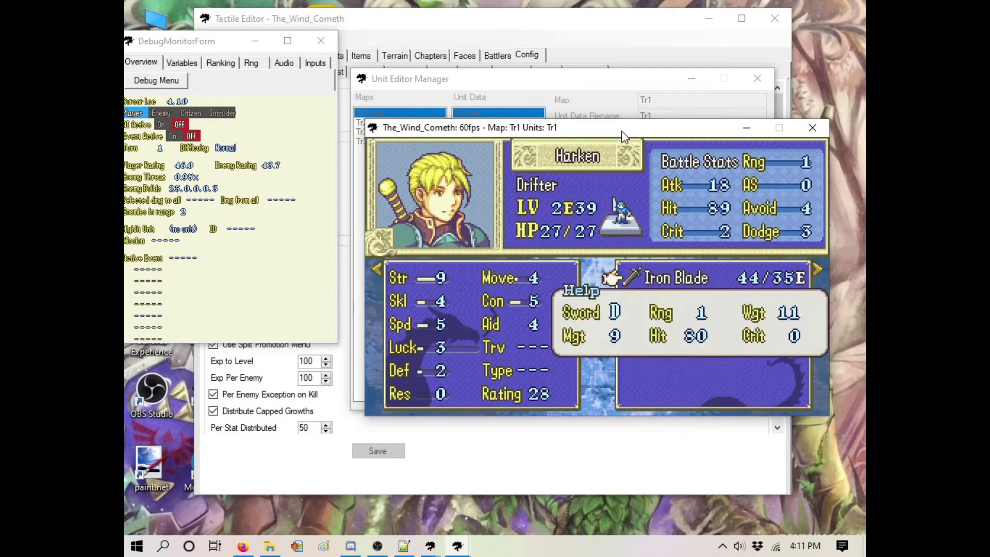
pyautogui.press('Down')
pyautogui.press('Down')
pyautogui.press('Down')
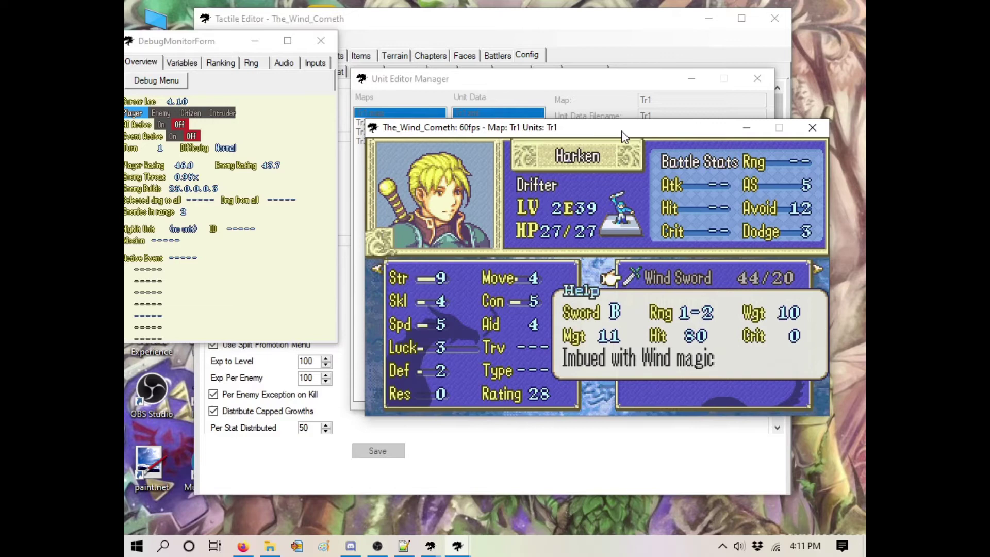
# Step: Replace Harken's Vulnerary with Pure Water and return to the map, with the debug monitor window moved fully into view
pyautogui.press('Down')
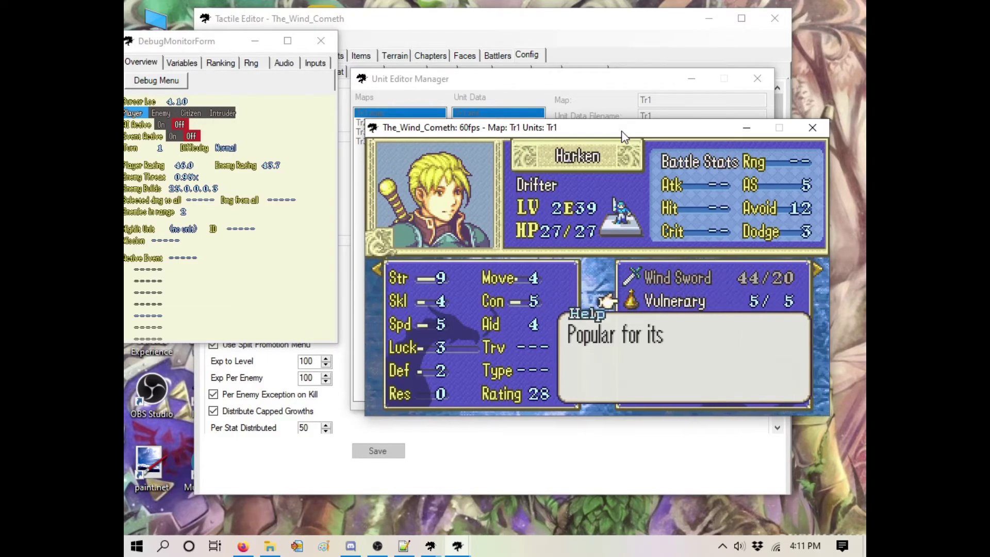
pyautogui.moveTo(173, 48); pyautogui.dragTo(189, 48)
pyautogui.click(426, 130)
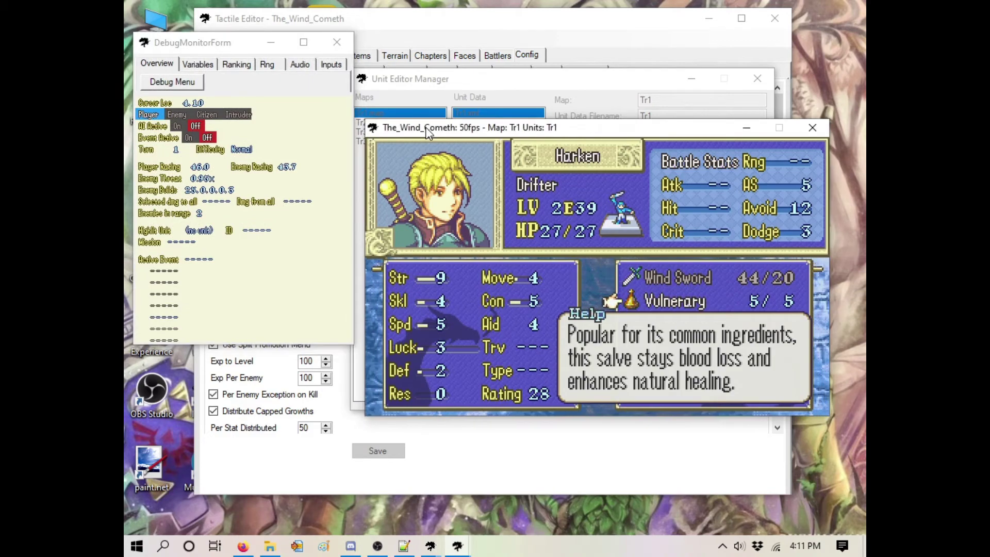
pyautogui.press('Right')
pyautogui.press('Right')
pyautogui.press('Right')
pyautogui.press('Right')
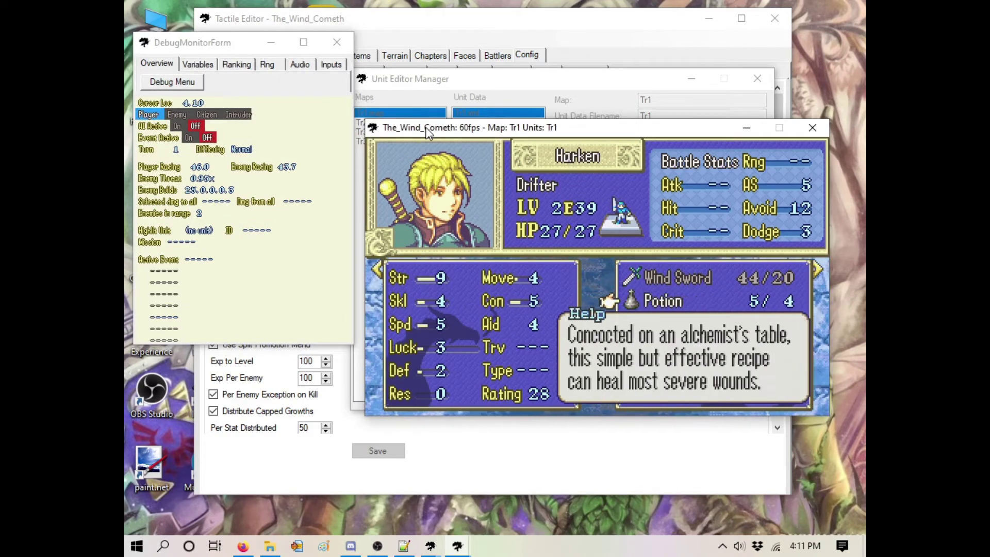
pyautogui.press('Right')
pyautogui.press('Right')
pyautogui.press('x')
pyautogui.press('x')
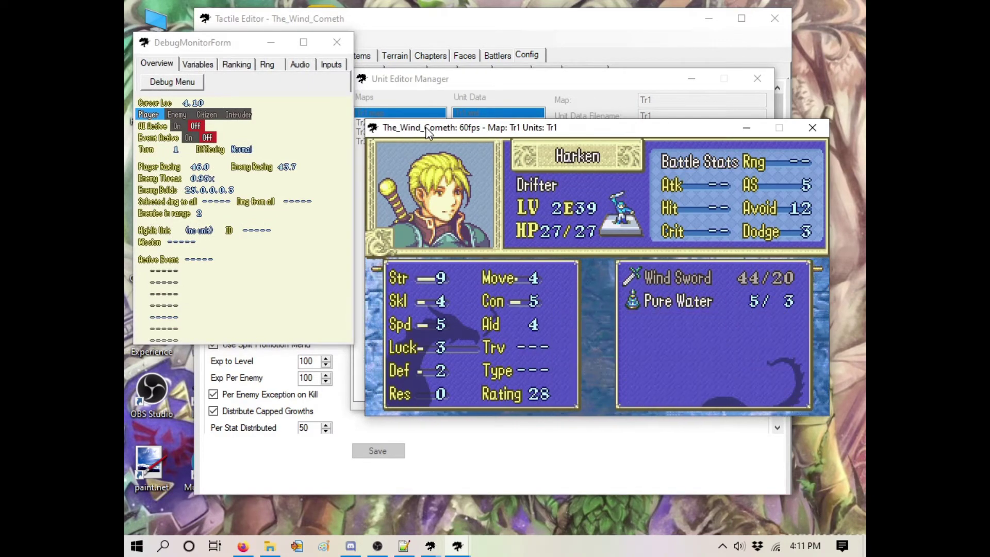
pyautogui.press('a')
pyautogui.press('a')
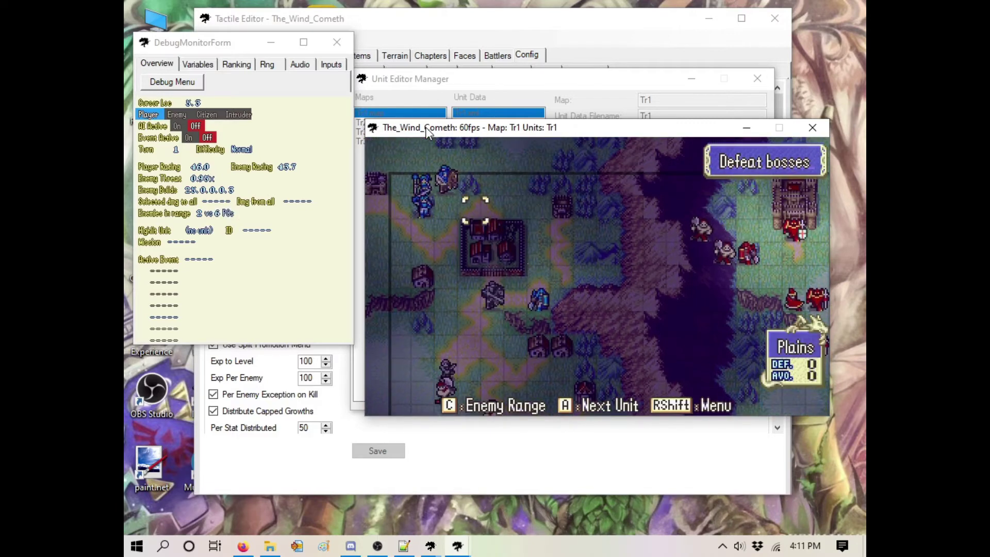
# Step: Turn fog of war on with the Toggle Fog On debug command
pyautogui.press('Right')
pyautogui.press('Down')
pyautogui.press('d')
pyautogui.press('Down')
pyautogui.press('Down')
pyautogui.press('Down')
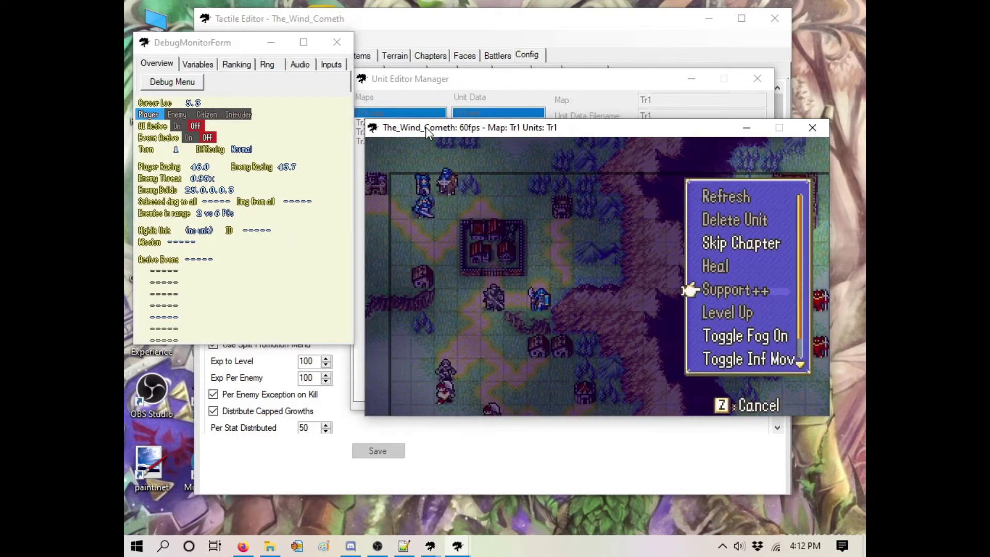
pyautogui.press('Down')
pyautogui.press('Down')
pyautogui.press('Down')
pyautogui.press('Down')
pyautogui.press('Up')
pyautogui.press('x')
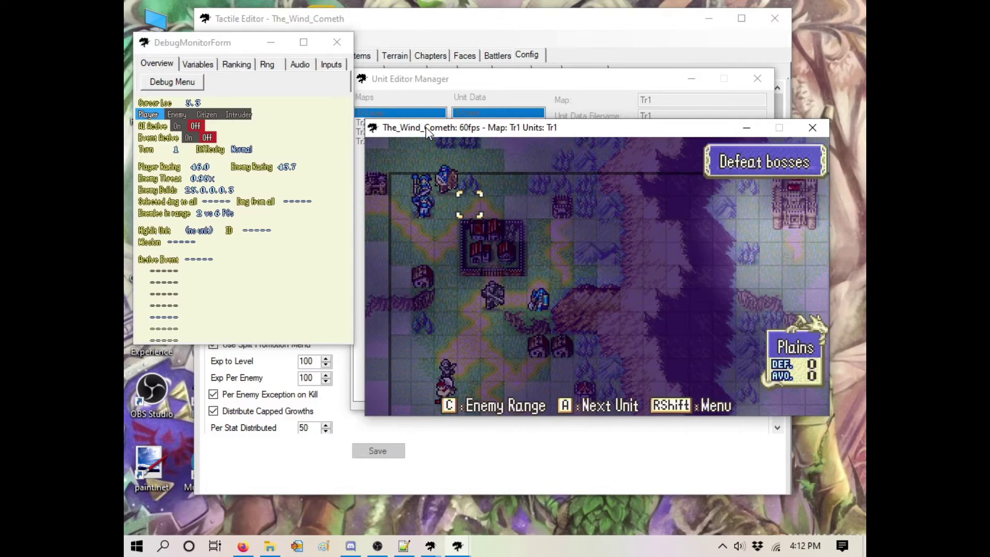
# Step: Examine the fogged map by moving the cursor around the player units and the area hiding the enemies
pyautogui.press('Right')
pyautogui.press('Down')
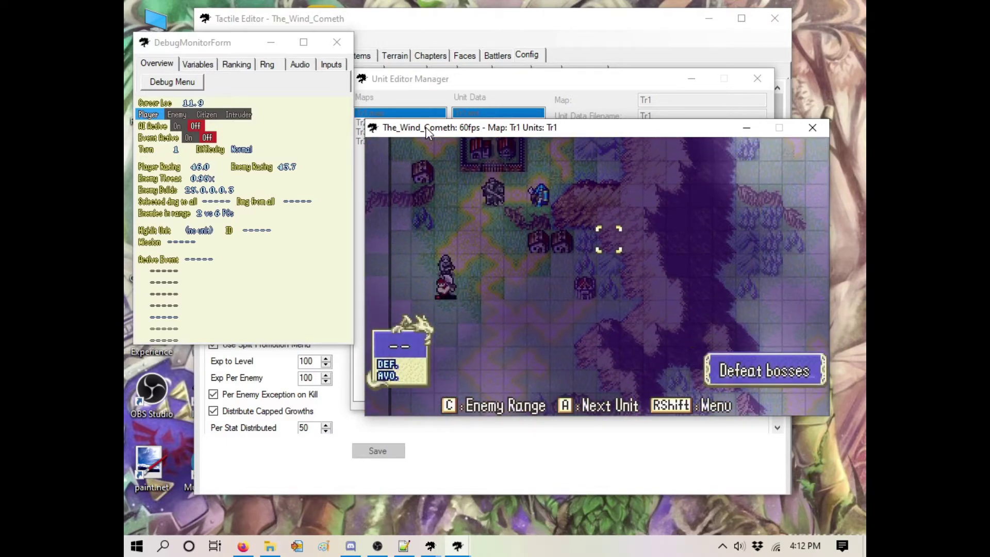
pyautogui.press('Left')
pyautogui.press('Left')
pyautogui.press('Left')
pyautogui.press('Down')
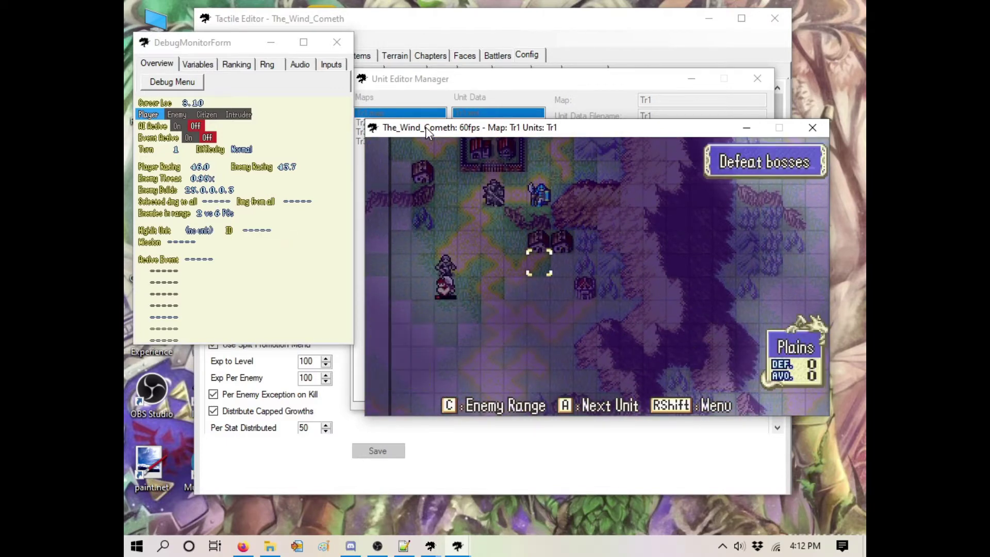
pyautogui.press('Up')
pyautogui.press('Down')
pyautogui.press('Down')
pyautogui.press('Left')
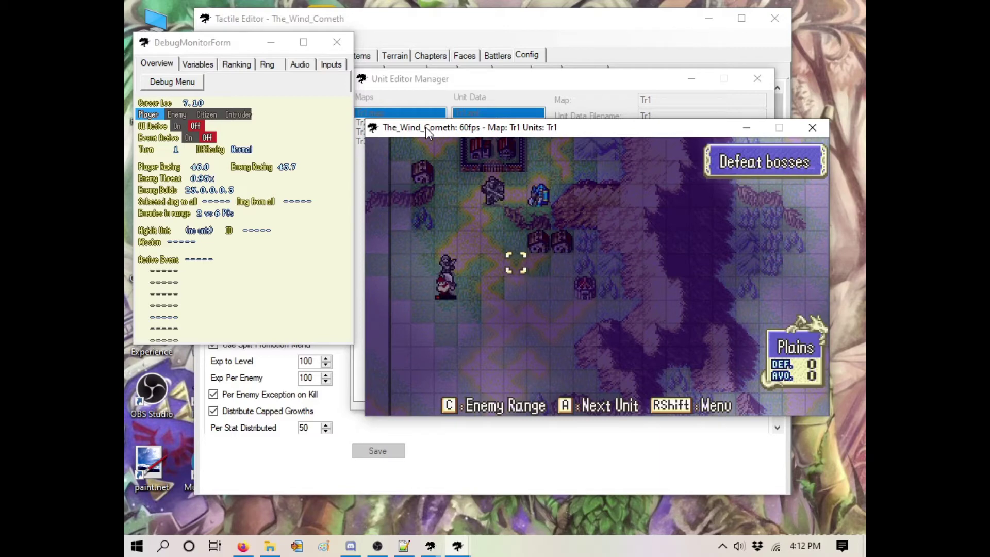
pyautogui.press('Left')
pyautogui.press('Left')
pyautogui.press('Down')
pyautogui.press('Down')
pyautogui.press('Up')
pyautogui.press('Right')
# Step: Turn fog of war back off with the Toggle Fog Off debug command
pyautogui.press('Shift_R')
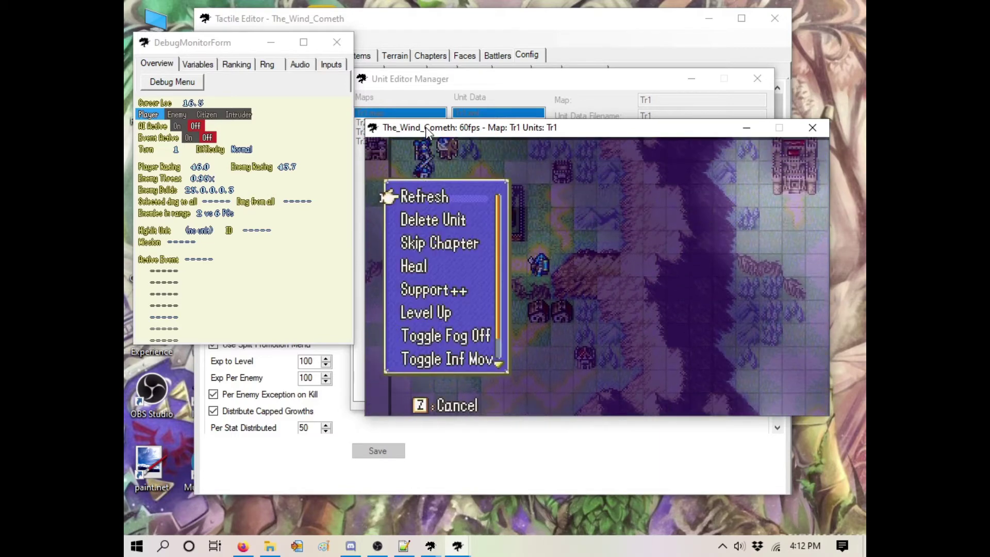
pyautogui.press('Down')
pyautogui.press('Down')
pyautogui.press('Down')
pyautogui.press('Down')
pyautogui.press('Down')
pyautogui.press('Down')
pyautogui.press('x')
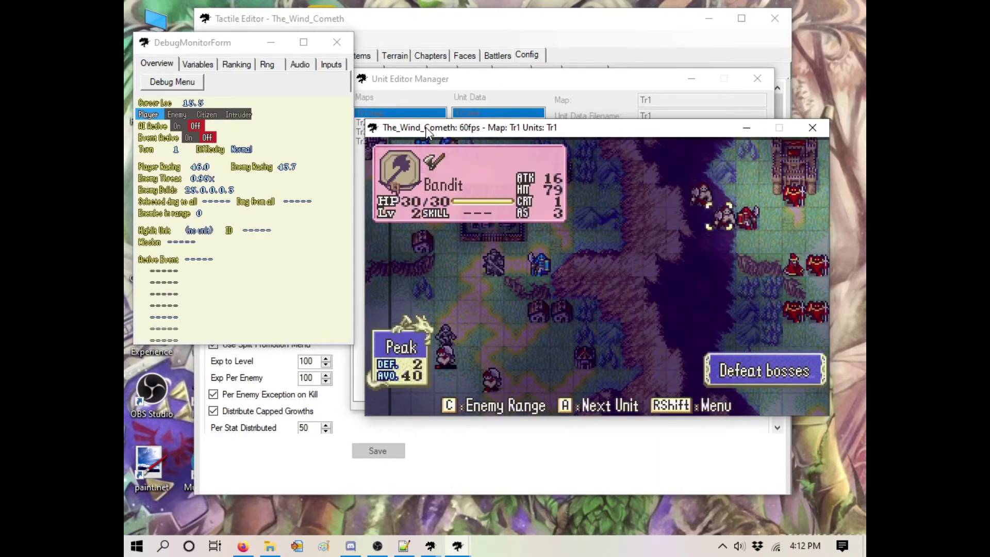
# Step: Disable the AI with the Toggle AI Off debug command
pyautogui.press('Left')
pyautogui.press('Left')
pyautogui.press('Left')
pyautogui.press('Left')
pyautogui.press('Left')
pyautogui.press('Left')
pyautogui.press('Left')
pyautogui.press('Left')
pyautogui.press('Down')
pyautogui.press('Down')
pyautogui.press('Shift_R')
pyautogui.press('Down')
pyautogui.press('Down')
pyautogui.press('Down')
pyautogui.press('Down')
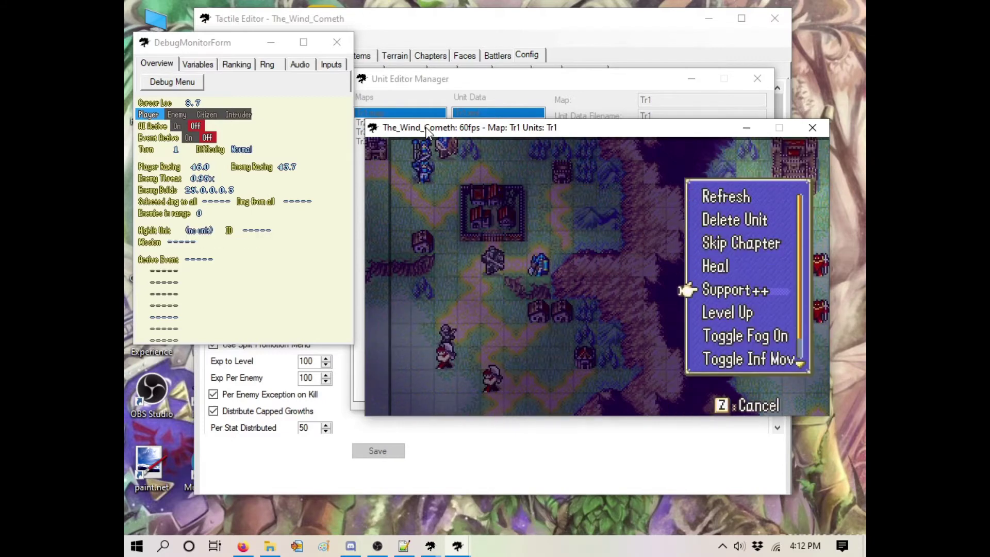
pyautogui.press('Down')
pyautogui.press('Down')
pyautogui.press('Down')
pyautogui.press('Down')
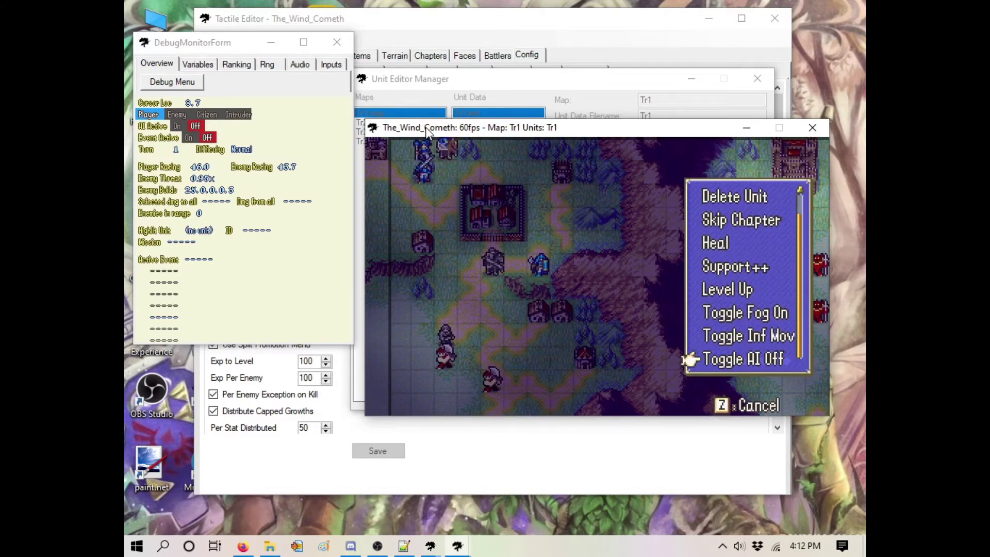
pyautogui.press('x')
# Step: Open the map menu on an empty tile and end the player's turn
pyautogui.press('Left')
pyautogui.press('Left')
pyautogui.press('Left')
pyautogui.press('Down')
pyautogui.press('x')
pyautogui.press('Up')
pyautogui.press('x')
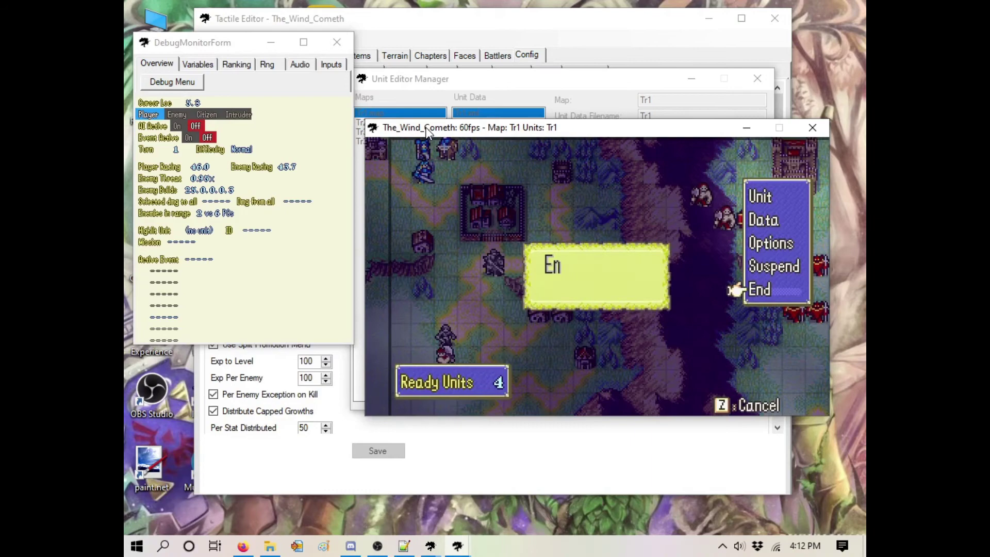
pyautogui.press('x')
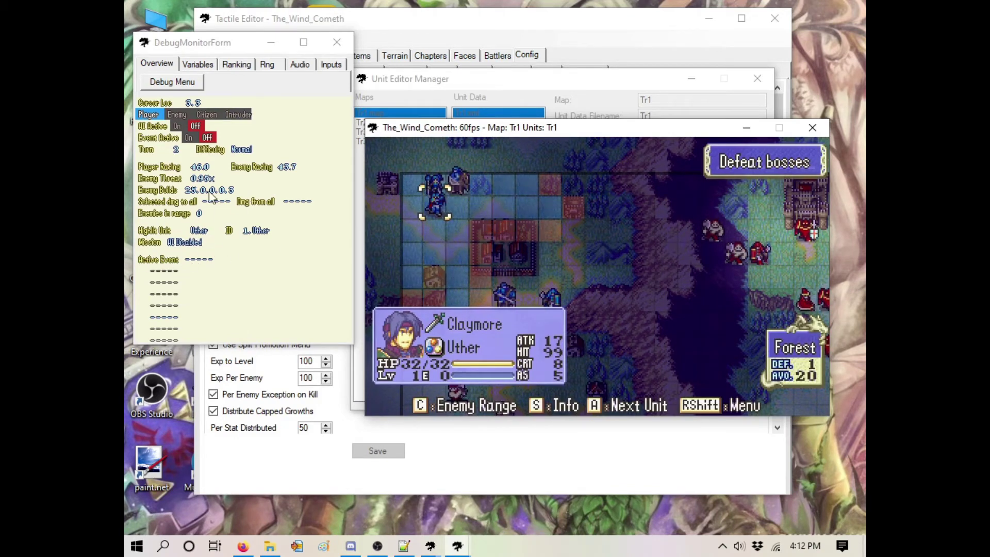
# Step: Look through the debug commands from the tile beside Uther and close the debug menu
pyautogui.press('Left')
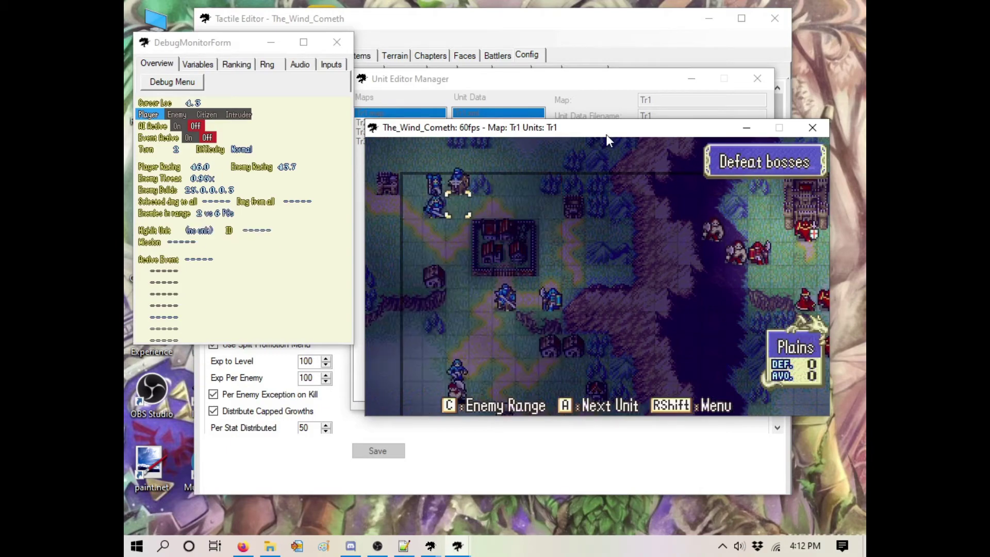
pyautogui.press('Shift_R')
pyautogui.press('Down')
pyautogui.press('Down')
pyautogui.press('Down')
pyautogui.press('Down')
pyautogui.press('Down')
pyautogui.press('z')
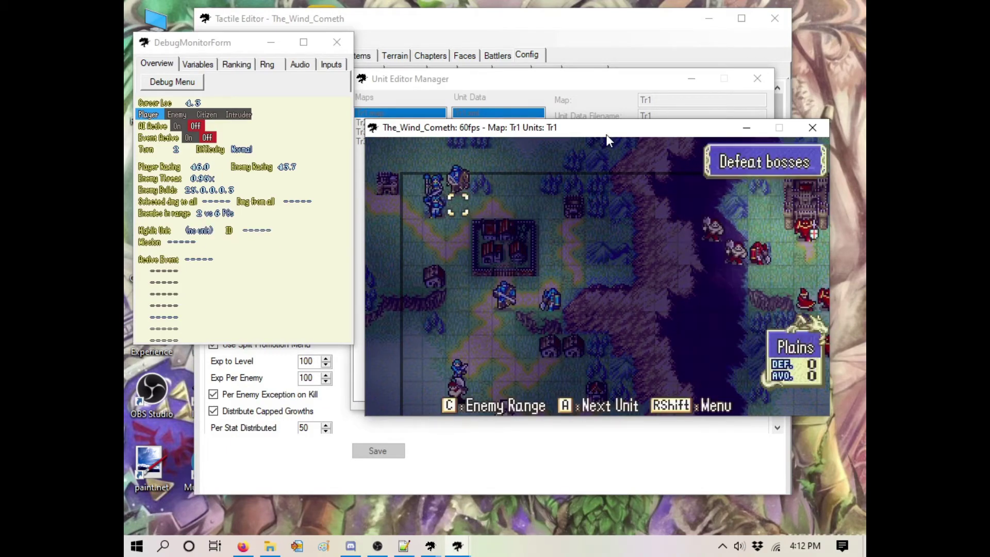
# Step: Inspect Abelia and the Bern fighter at X:4, Y:11 on the map to compare their missions in the debug monitor
pyautogui.press('Left')
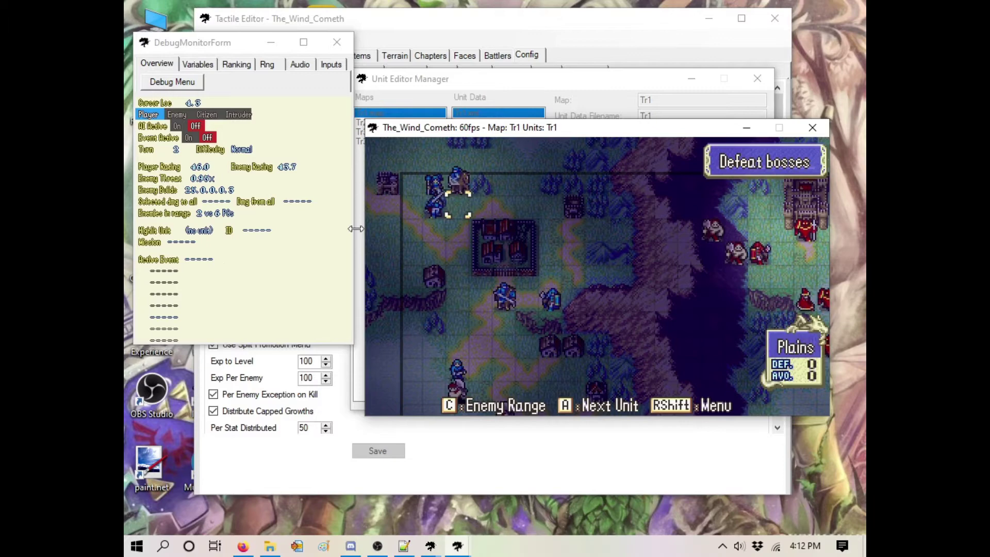
pyautogui.press('Down')
pyautogui.press('Down')
pyautogui.press('Down')
pyautogui.press('Down')
pyautogui.press('Down')
pyautogui.press('Down')
pyautogui.press('Down')
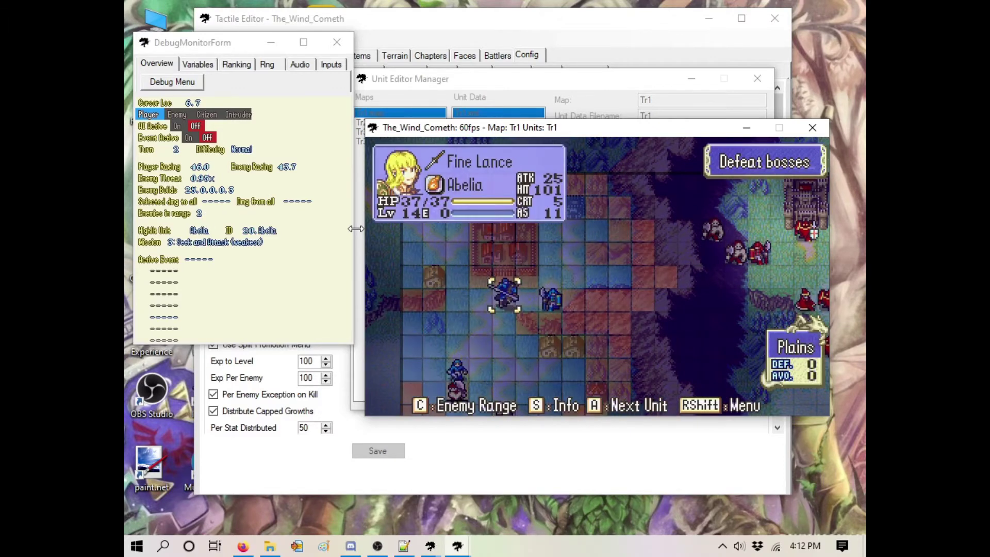
pyautogui.press('Down')
pyautogui.press('Down')
pyautogui.press('Right')
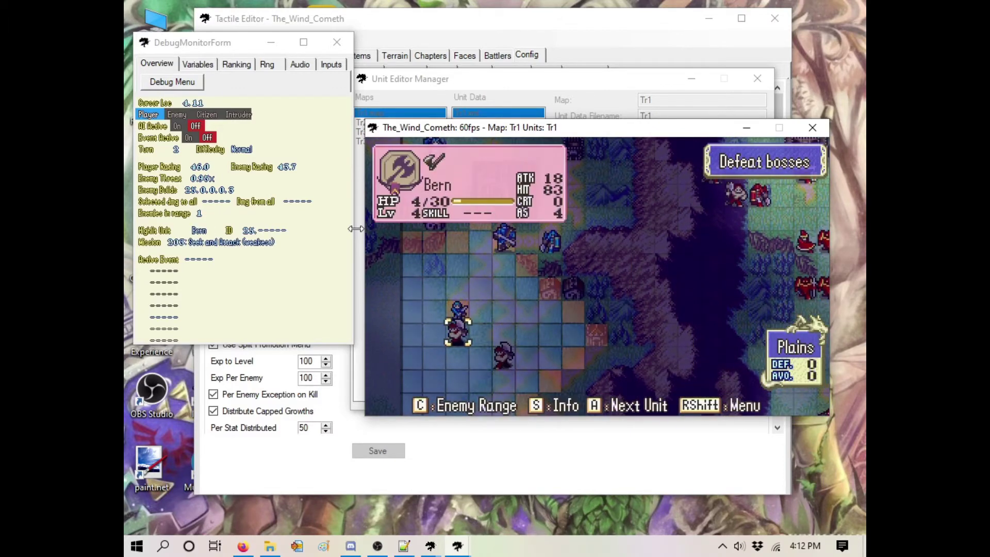
# Step: Look across the map and inspect Beck on the gate tile at X:19, Y:4 to check his mission in the debug monitor
pyautogui.press('Right')
pyautogui.press('Right')
pyautogui.press('Right')
pyautogui.press('Right')
pyautogui.press('Right')
pyautogui.press('Right')
pyautogui.press('Right')
pyautogui.press('Right')
pyautogui.press('Right')
pyautogui.press('Right')
pyautogui.press('Right')
pyautogui.press('Right')
pyautogui.press('Up')
pyautogui.press('Up')
pyautogui.press('Up')
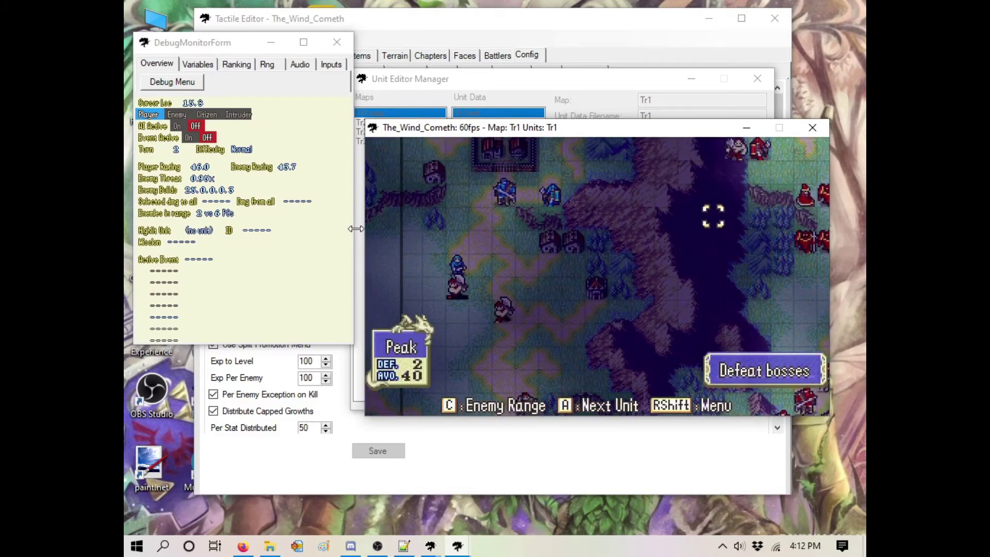
pyautogui.press('Up')
pyautogui.press('Up')
pyautogui.press('Up')
pyautogui.press('Up')
pyautogui.press('Left')
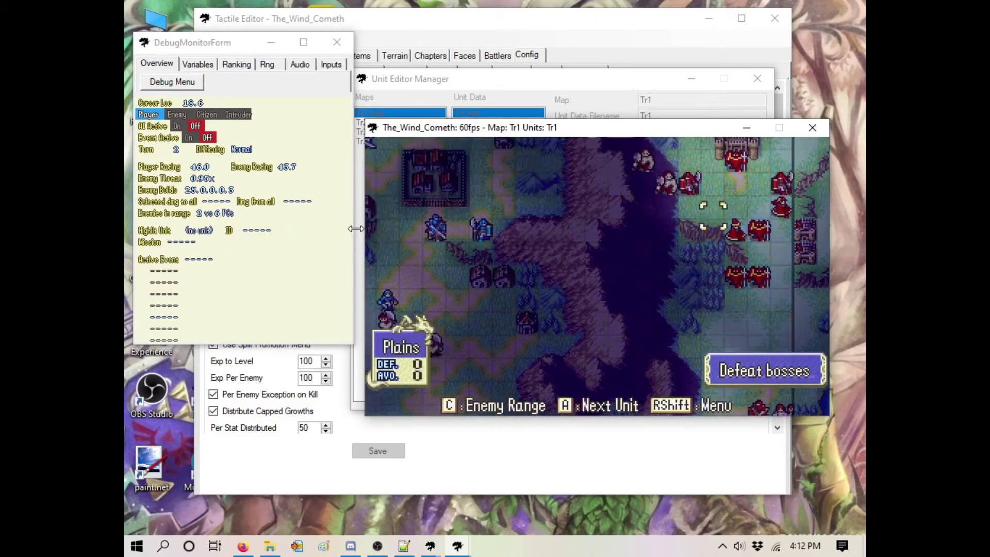
pyautogui.press('Left')
pyautogui.press('Left')
pyautogui.press('Left')
pyautogui.press('Left')
pyautogui.press('Left')
pyautogui.press('Left')
pyautogui.press('Down')
pyautogui.press('Down')
pyautogui.press('Down')
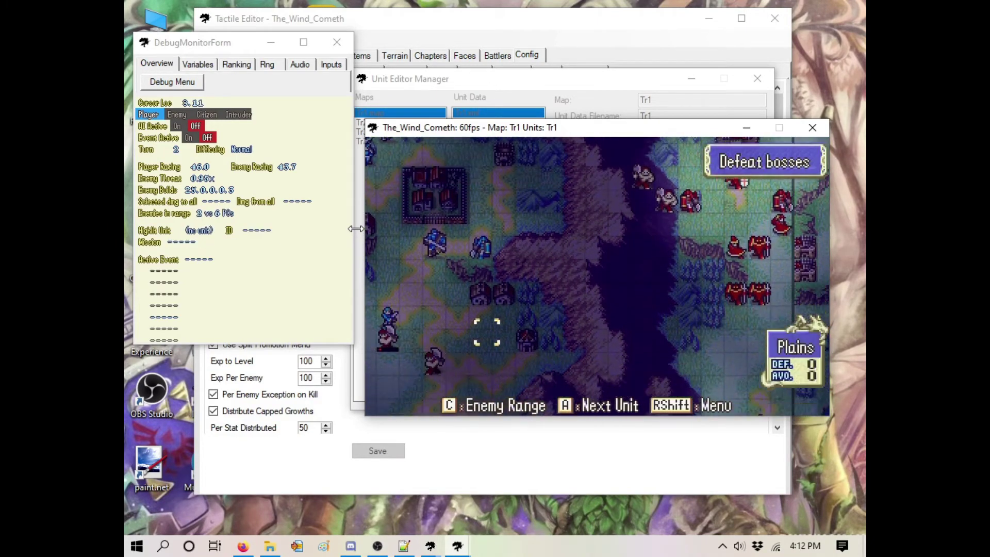
pyautogui.press('Right')
pyautogui.press('Right')
pyautogui.press('Right')
pyautogui.press('Right')
pyautogui.press('Right')
pyautogui.press('Up')
pyautogui.press('Up')
pyautogui.press('Up')
pyautogui.press('Up')
pyautogui.press('Right')
pyautogui.press('Right')
pyautogui.press('Right')
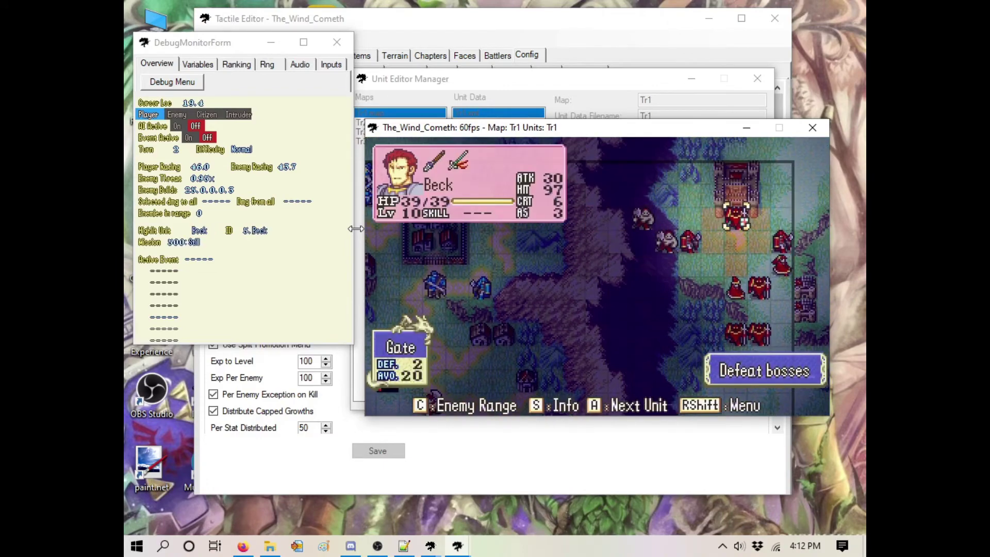
# Step: Inspect Sarathi on the southern fort and the mounted Bern unit at X:16, Y:19 to compare their missions
pyautogui.press('Down')
pyautogui.press('Down')
pyautogui.press('Down')
pyautogui.press('Down')
pyautogui.press('Down')
pyautogui.press('Down')
pyautogui.press('Down')
pyautogui.press('Down')
pyautogui.press('Down')
pyautogui.press('Down')
pyautogui.press('Down')
pyautogui.press('Down')
pyautogui.press('Down')
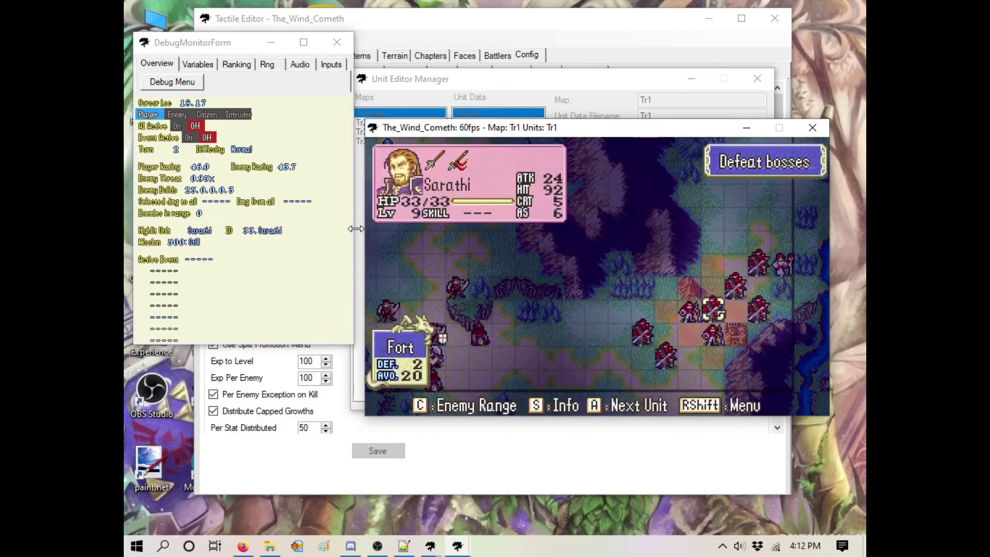
pyautogui.press('Left')
pyautogui.press('Left')
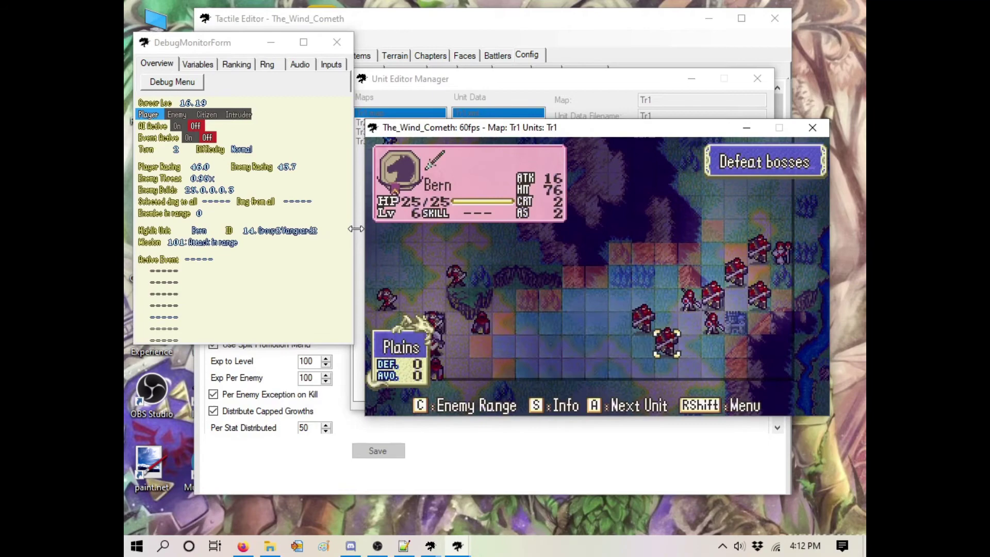
# Step: Open the map menu on an empty plains tile near the southwestern enemies and choose Data
pyautogui.press('Left')
pyautogui.press('Left')
pyautogui.press('Left')
pyautogui.press('Left')
pyautogui.press('Left')
pyautogui.press('Left')
pyautogui.press('Left')
pyautogui.press('Left')
pyautogui.press('Left')
pyautogui.press('Left')
pyautogui.press('Left')
pyautogui.press('Left')
pyautogui.press('Left')
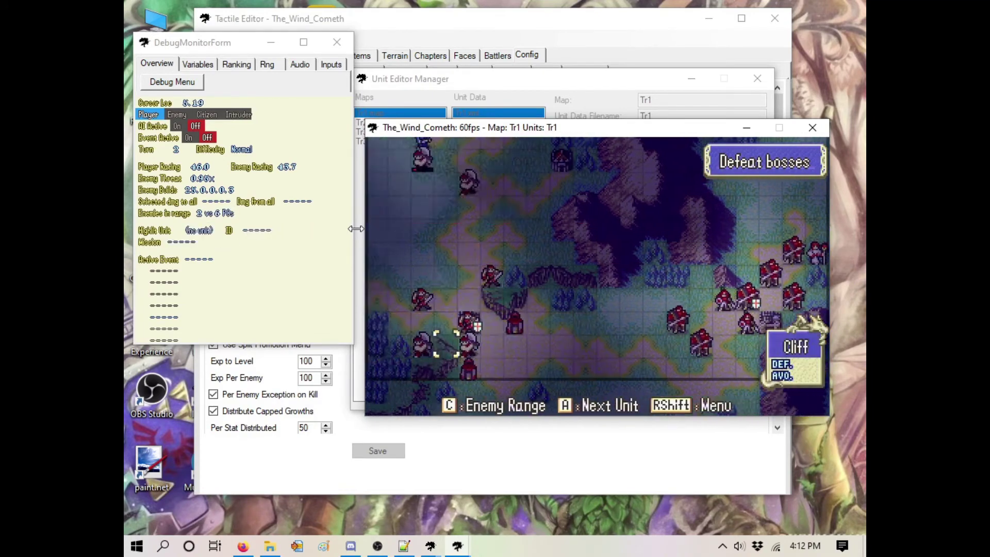
pyautogui.press('Up')
pyautogui.press('Up')
pyautogui.press('Shift_R')
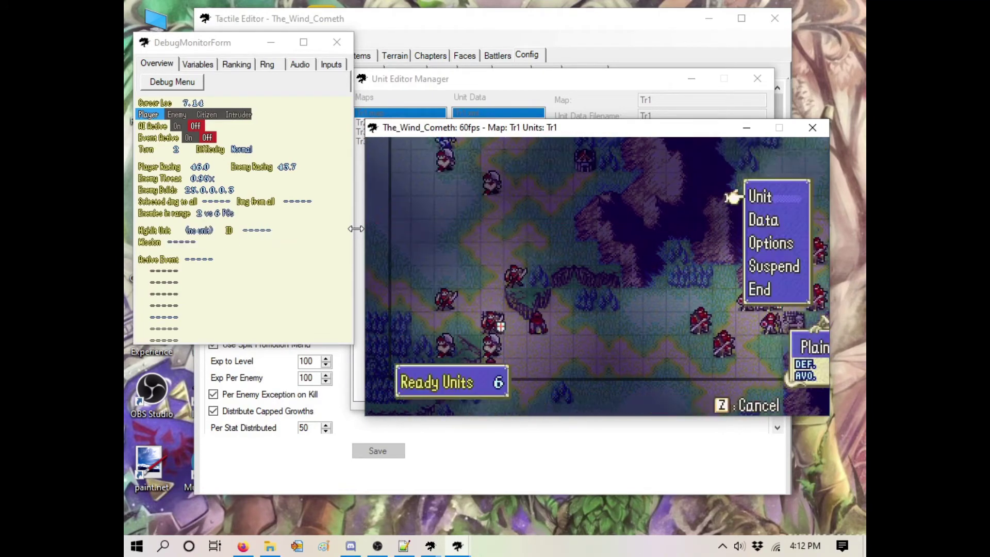
pyautogui.press('z')
pyautogui.press('Shift_R')
pyautogui.press('Down')
pyautogui.press('x')
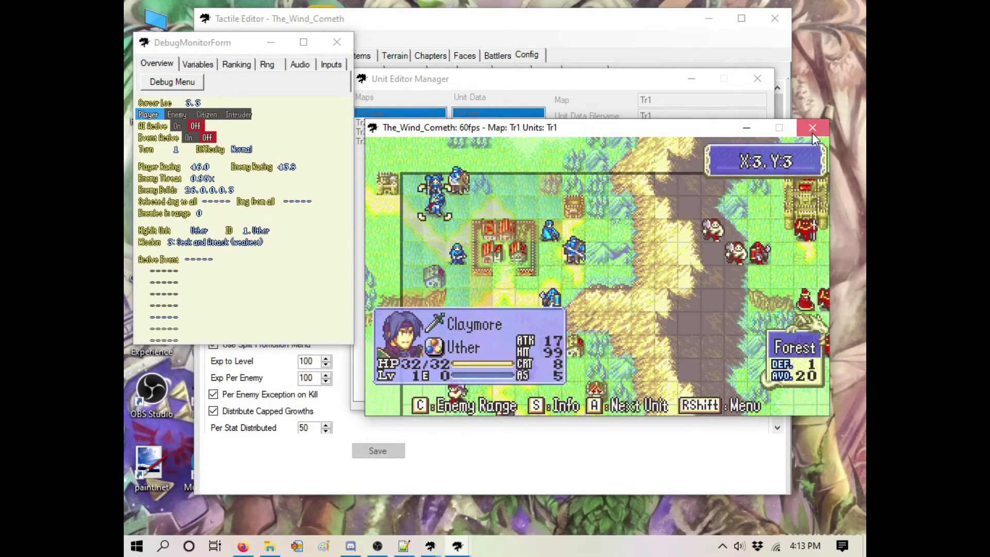
# Step: Quit the playtest, dismissing the content compile dialog, and open Uther's entry in the actor data
pyautogui.hotkey('alt', 'F4')
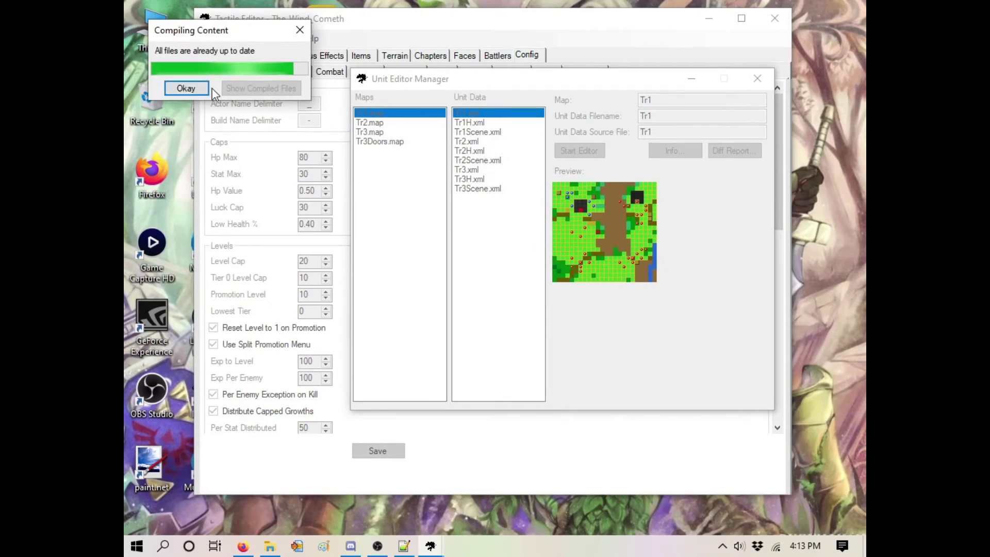
pyautogui.click(186, 88)
pyautogui.click(329, 29)
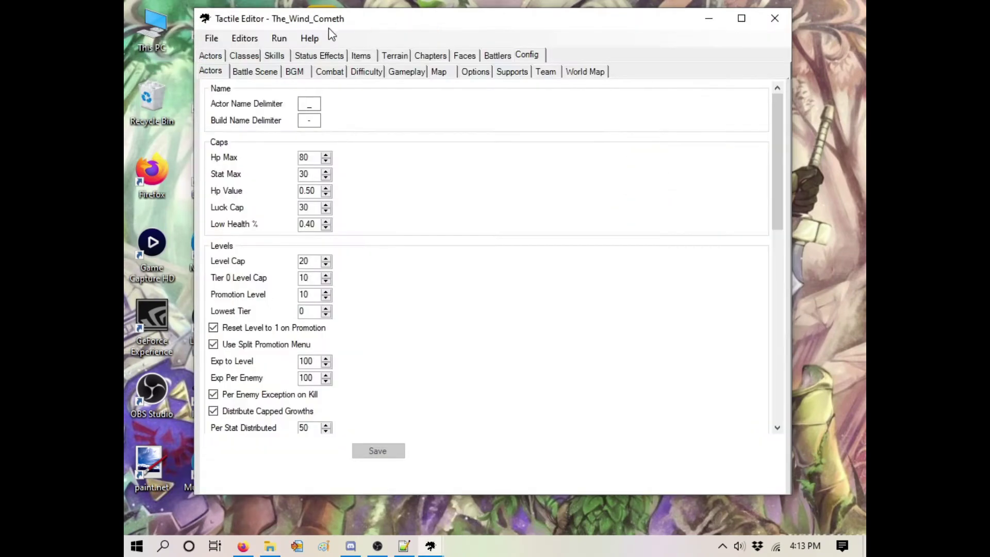
pyautogui.click(210, 55)
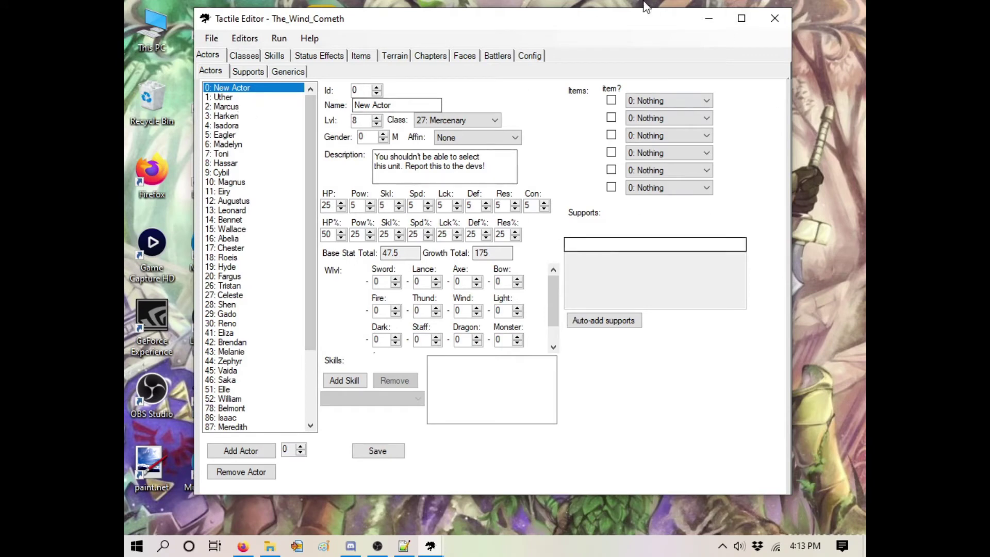
pyautogui.click(240, 97)
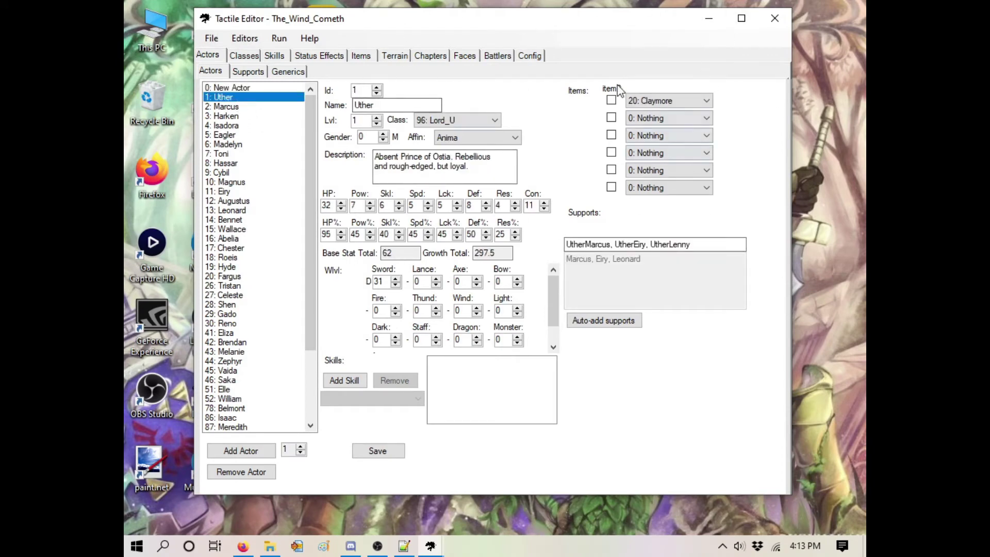
# Step: Look through the item choices for Uther's second inventory slot, leaving it set to Nothing
pyautogui.click(611, 118)
pyautogui.click(652, 118)
pyautogui.scroll(-14, 656, 175)
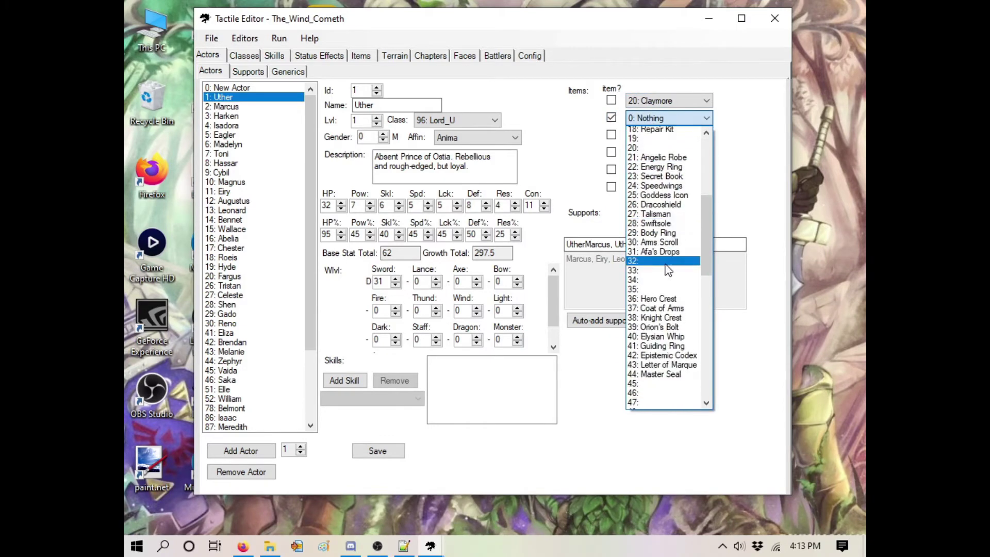
pyautogui.moveTo(707, 285); pyautogui.dragTo(731, 122)
pyautogui.click(629, 120)
pyautogui.click(611, 117)
# Step: Clear all support keys from Uther's supports field
pyautogui.moveTo(732, 245); pyautogui.dragTo(523, 247)
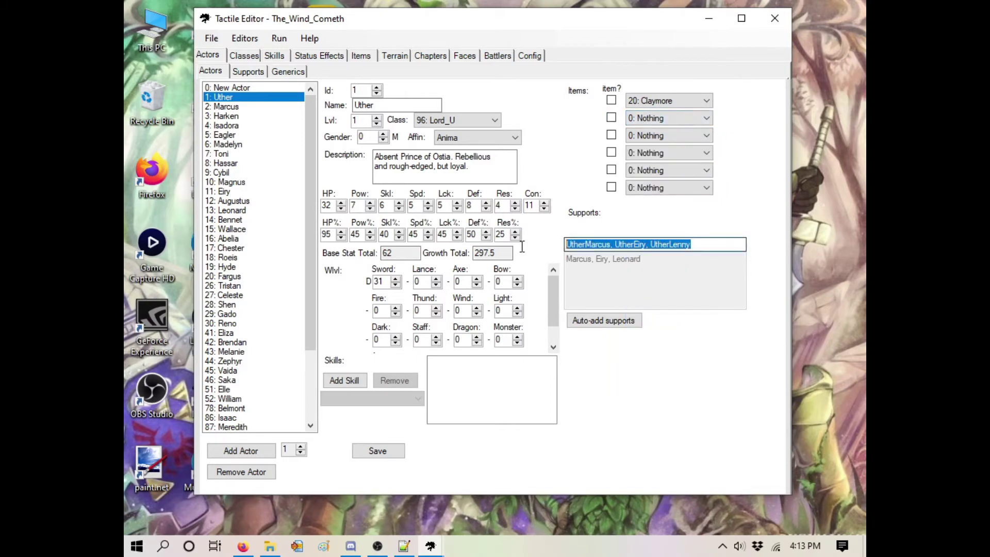
pyautogui.click(701, 249)
pyautogui.moveTo(701, 250); pyautogui.dragTo(473, 247)
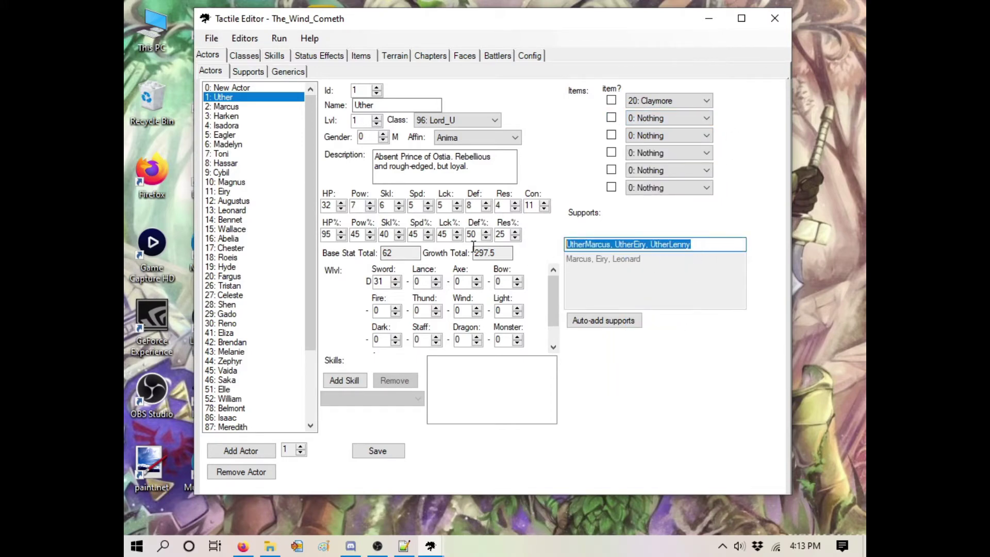
pyautogui.press('BackSpace')
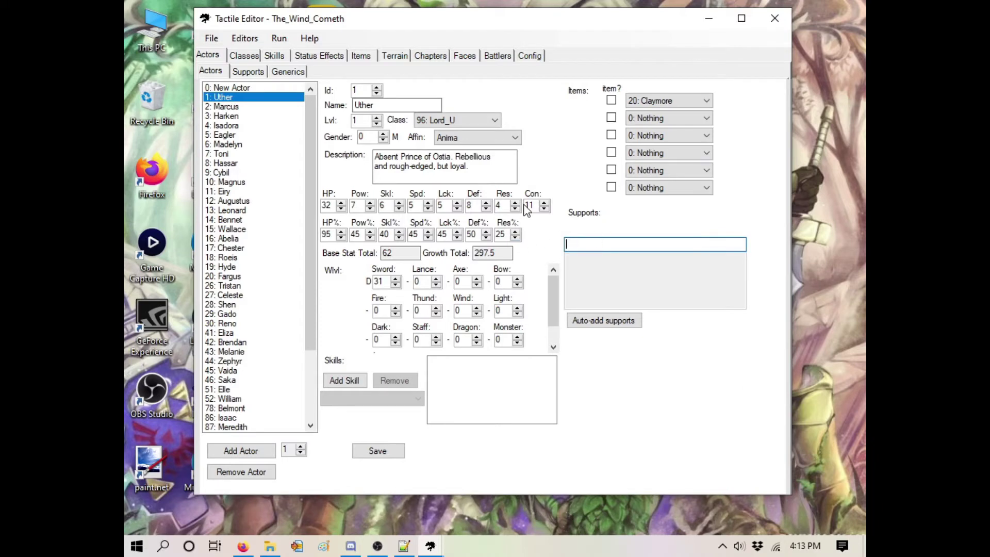
# Step: Look through the support pairings and the generic unit data, and return to the actor list
pyautogui.click(248, 74)
pyautogui.click(482, 327)
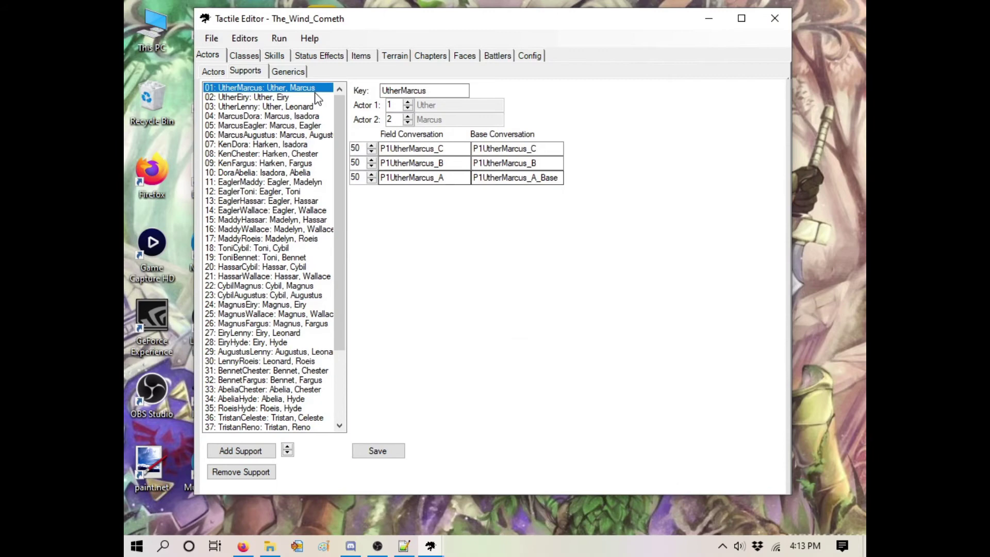
pyautogui.scroll(-3, 274, 187)
pyautogui.scroll(-3, 274, 187)
pyautogui.scroll(4, 277, 198)
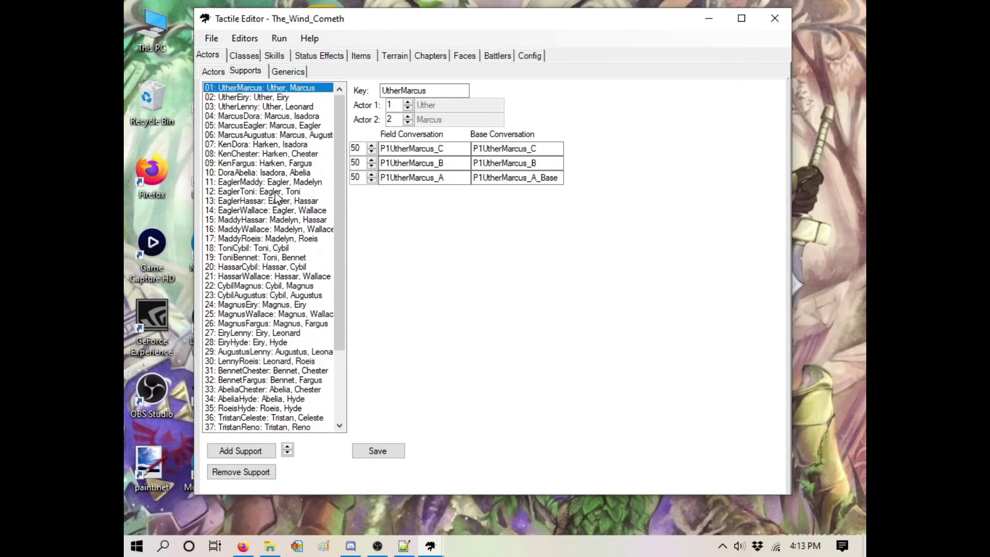
pyautogui.click(281, 75)
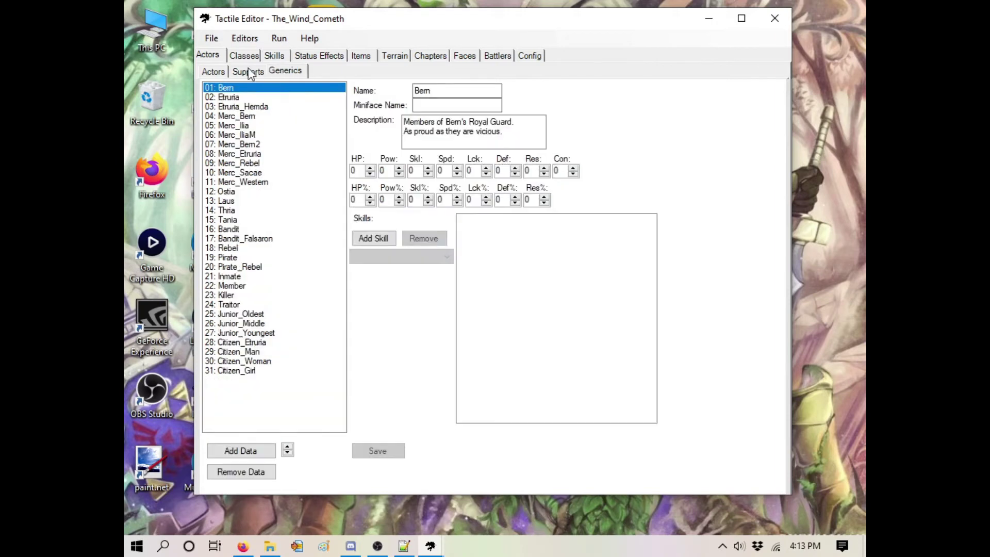
pyautogui.click(211, 72)
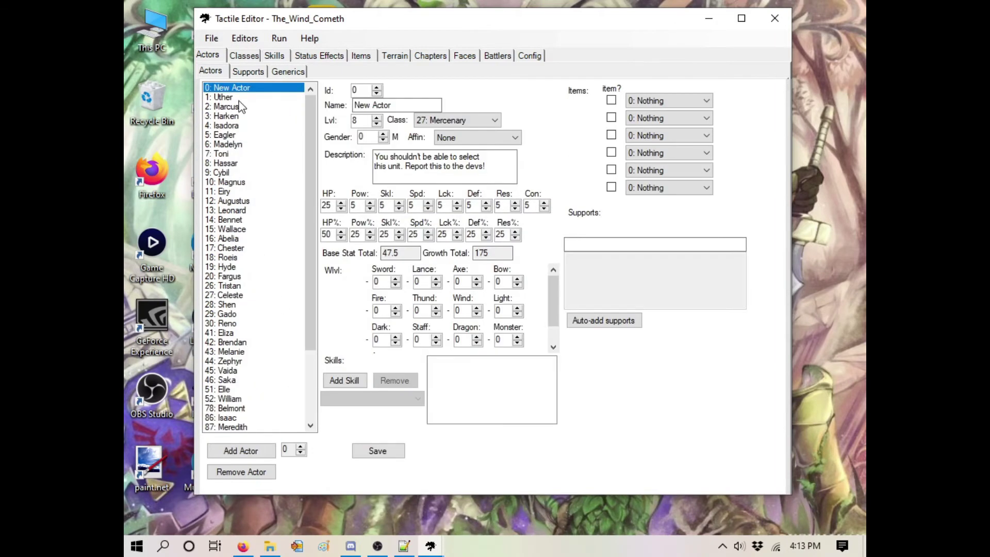
# Step: Auto-add Uther's supports and check the support keys filled in for him
pyautogui.click(605, 321)
pyautogui.doubleClick(676, 246)
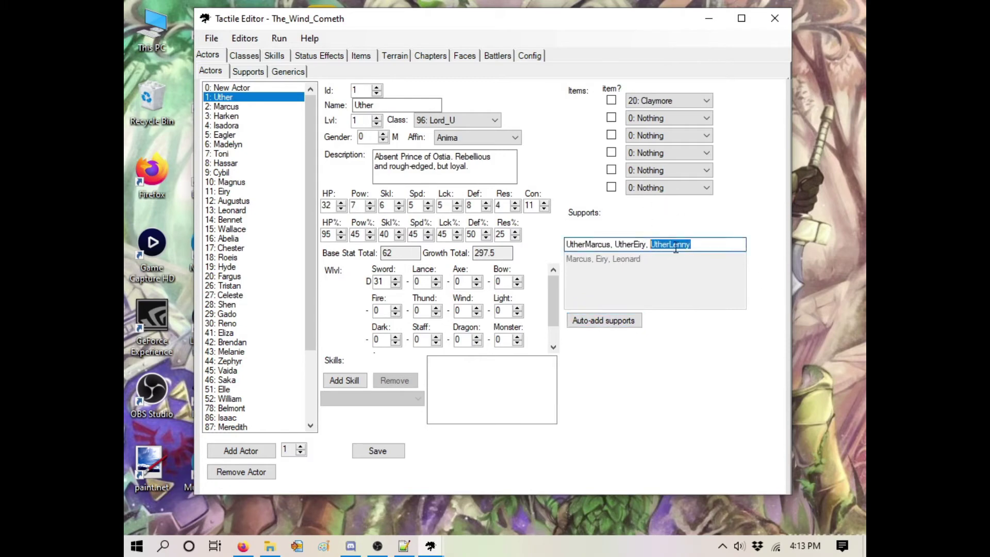
pyautogui.hotkey('ctrl', 'a')
pyautogui.click(668, 244)
pyautogui.doubleClick(680, 246)
# Step: Add a skill to Uther and set it to 56: Sol
pyautogui.click(344, 381)
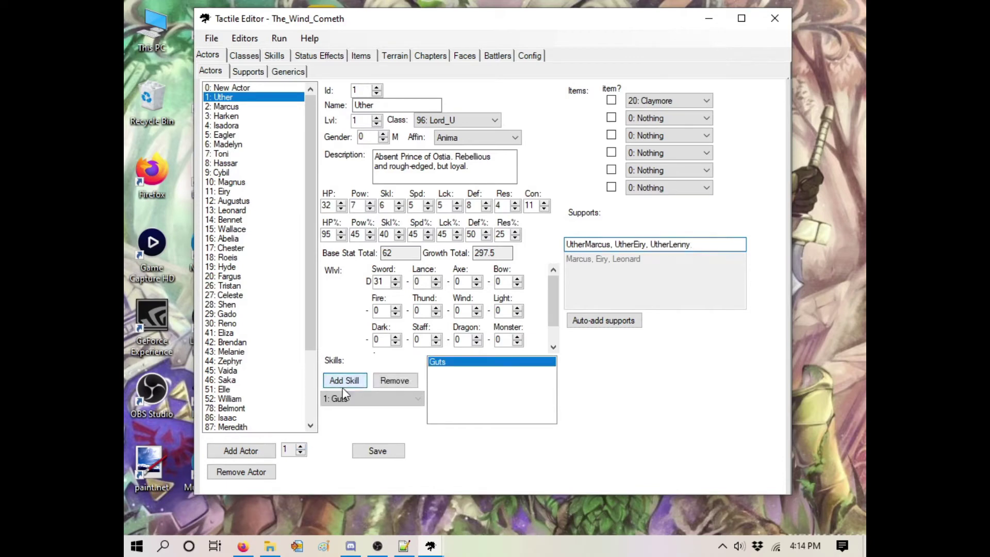
pyautogui.click(407, 399)
pyautogui.moveTo(419, 149); pyautogui.dragTo(405, 278)
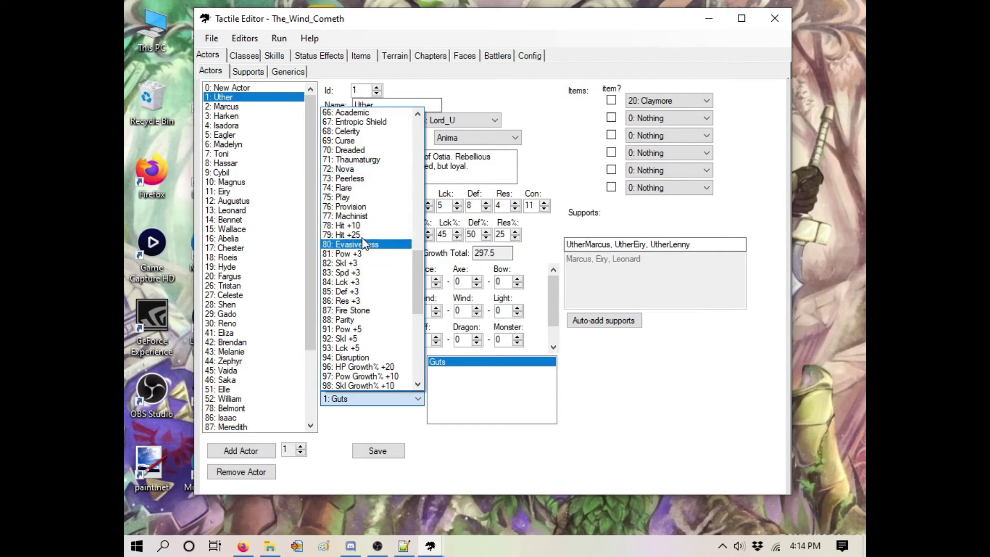
pyautogui.scroll(6, 362, 175)
pyautogui.scroll(-1, 362, 173)
pyautogui.click(362, 169)
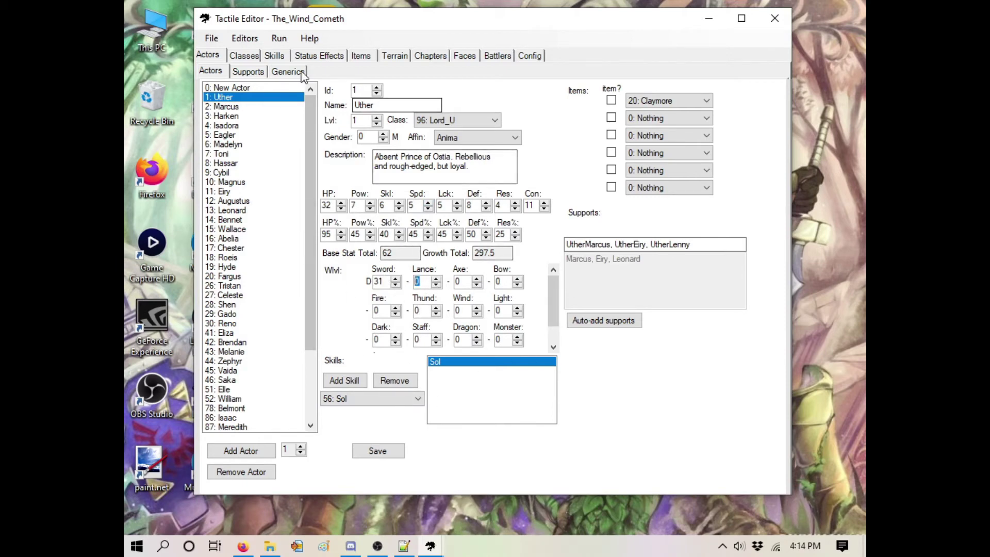
# Step: Open the class data and review the Drifter's core stats, unit stats and abilities
pyautogui.scroll(-2, 275, 244)
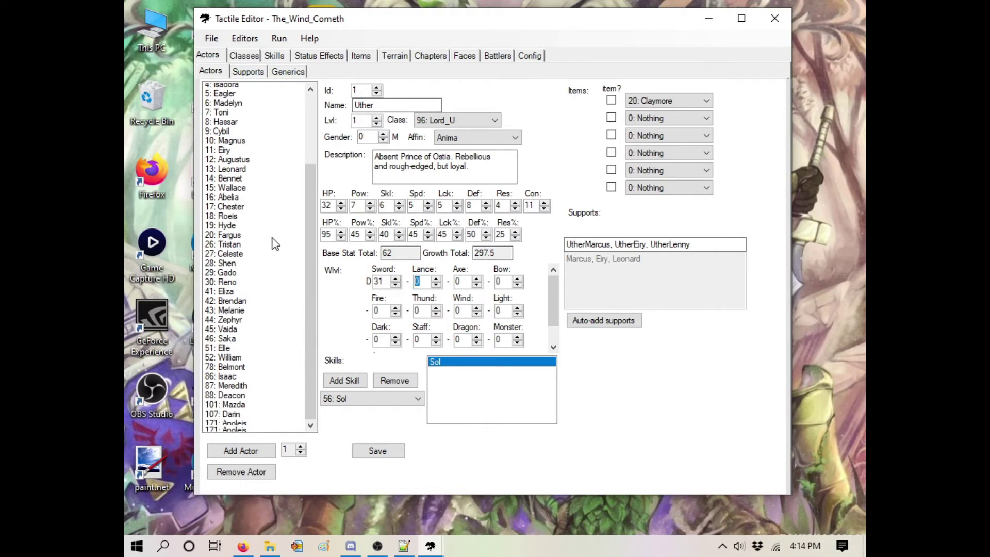
pyautogui.scroll(2, 272, 240)
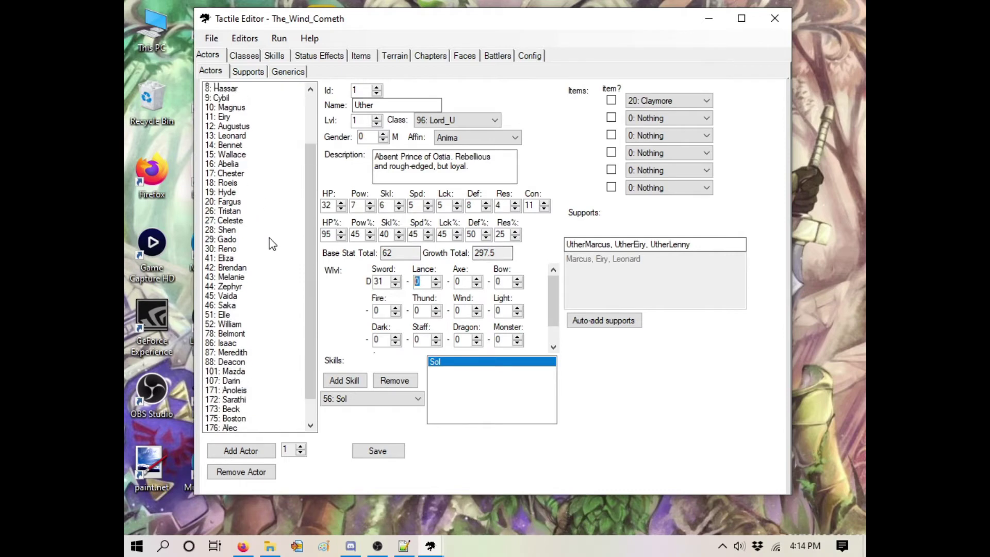
pyautogui.click(253, 56)
pyautogui.click(482, 327)
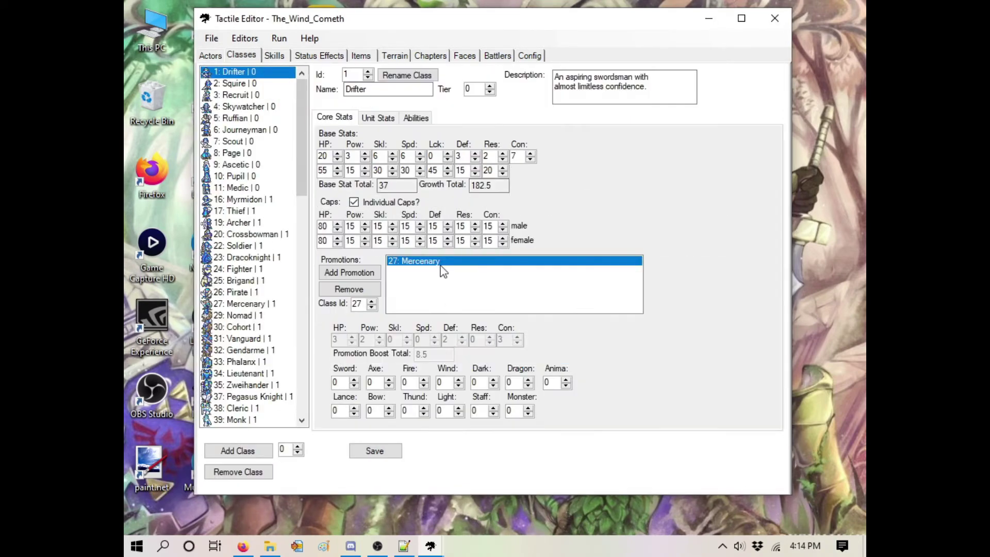
pyautogui.moveTo(302, 91)
pyautogui.mouseDown()
pyautogui.moveTo(302, 323)
pyautogui.moveTo(302, 91)
pyautogui.mouseUp()
pyautogui.click(376, 118)
pyautogui.click(422, 119)
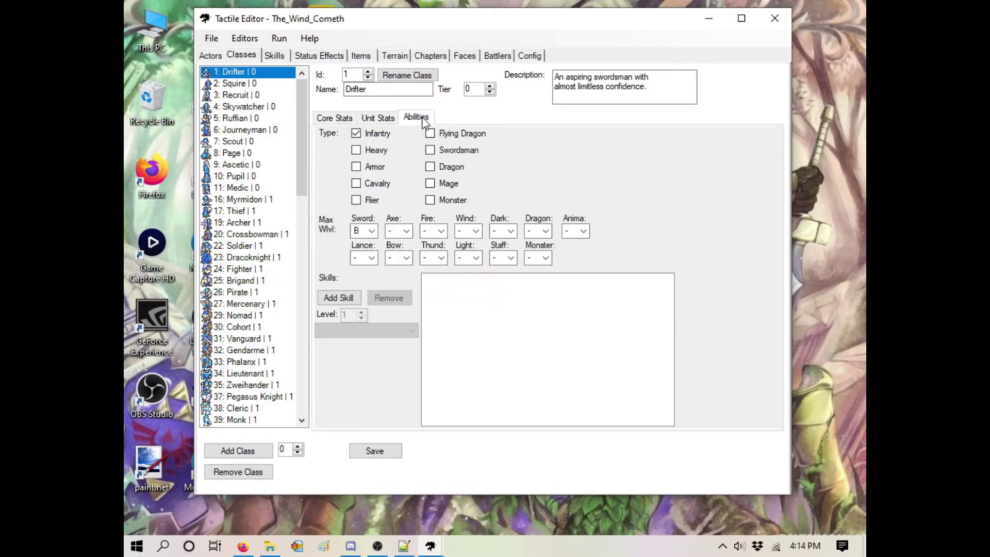
pyautogui.click(340, 122)
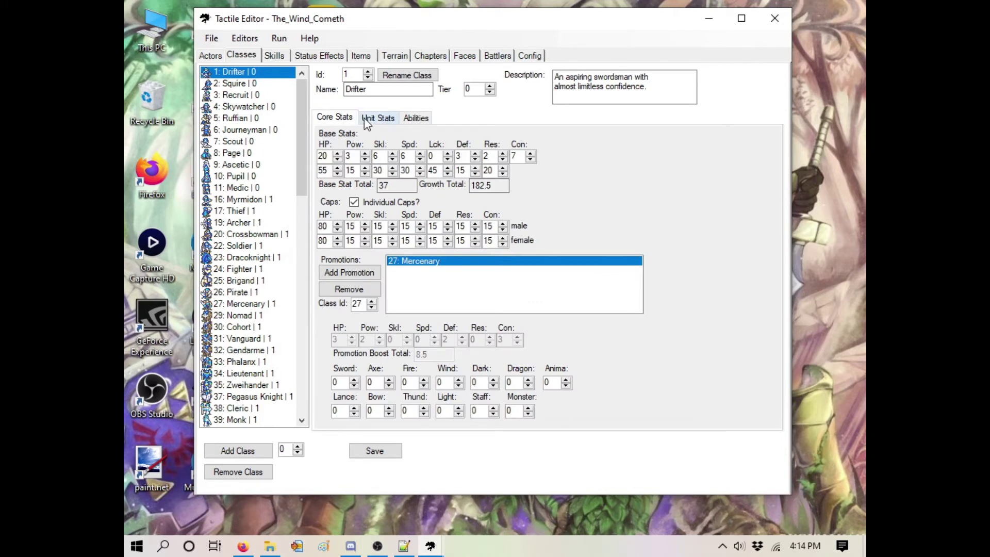
# Step: Check the generic strength options in the Drifter's unit stats, keeping Weak selected
pyautogui.click(364, 118)
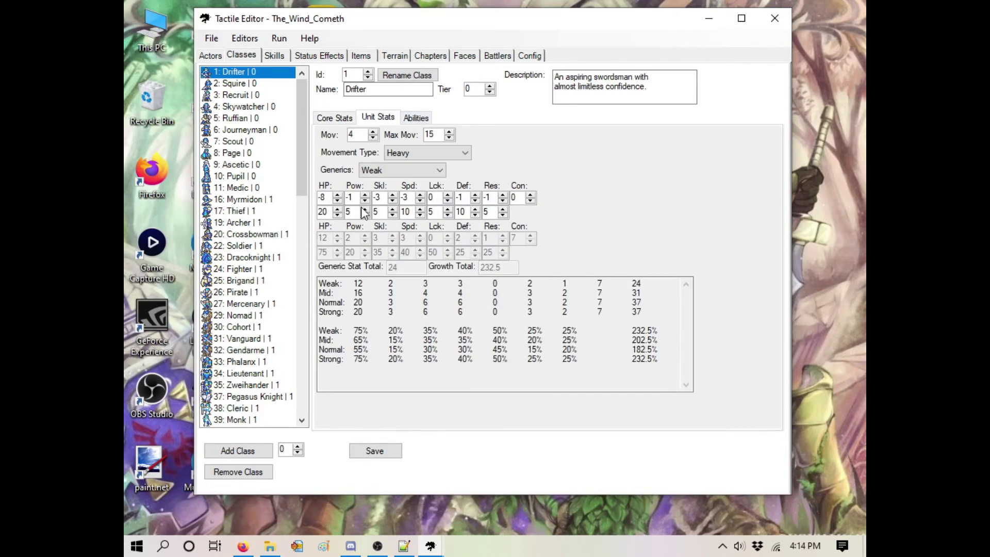
pyautogui.click(405, 170)
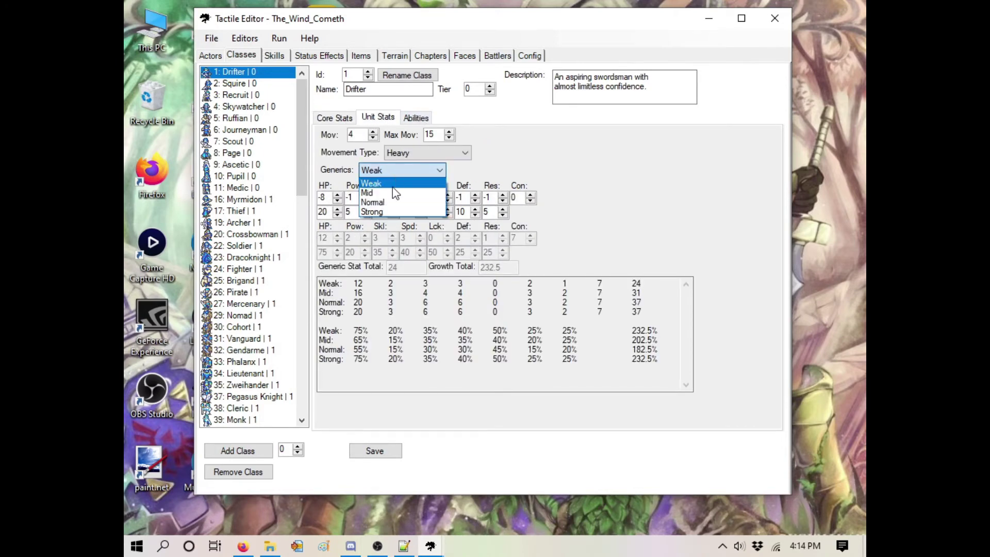
pyautogui.click(584, 185)
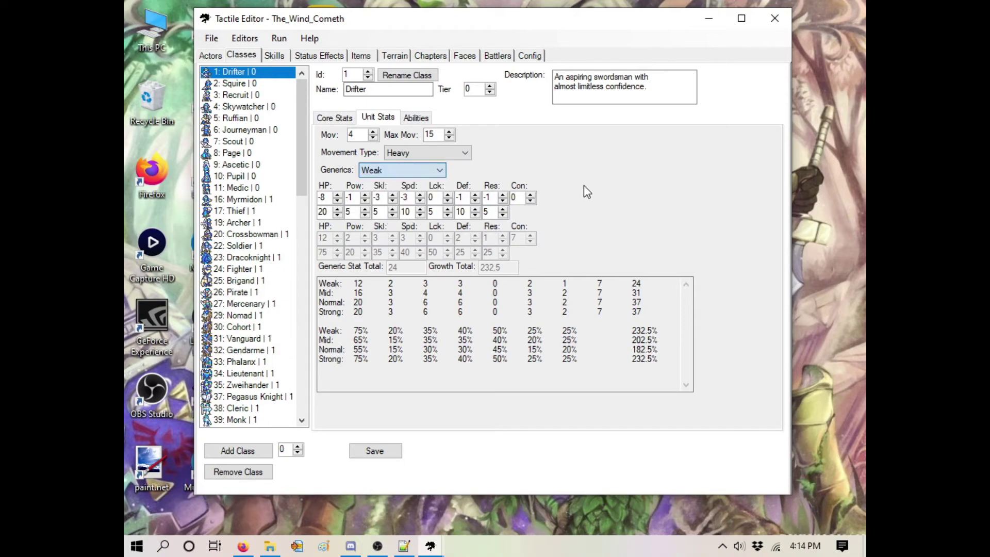
# Step: Open the skill data and examine the identifier of the Guts skill
pyautogui.click(275, 55)
pyautogui.moveTo(335, 119)
pyautogui.mouseDown()
pyautogui.moveTo(332, 347)
pyautogui.moveTo(335, 118)
pyautogui.mouseUp()
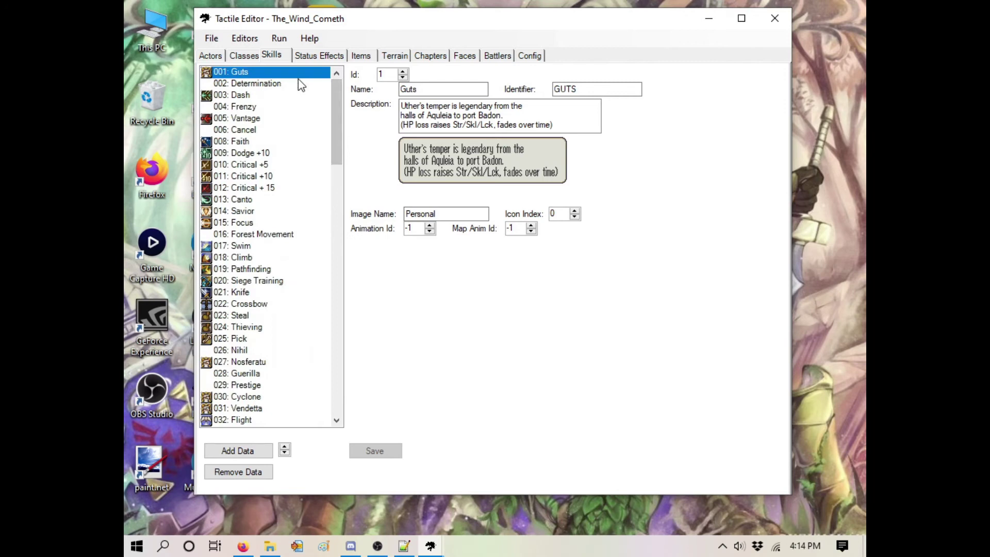
pyautogui.doubleClick(593, 89)
pyautogui.click(591, 89)
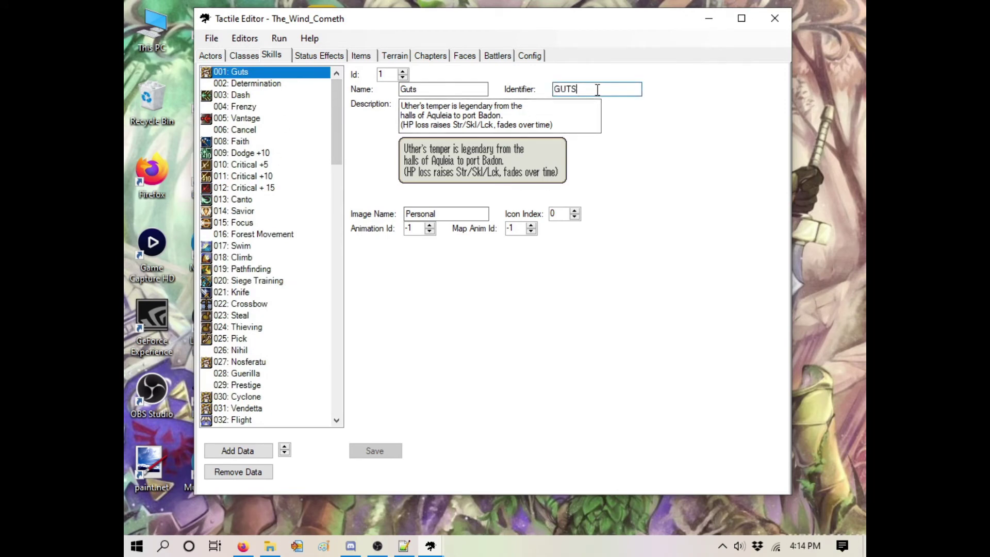
# Step: Review the name, identifier and description text of the Guts skill
pyautogui.doubleClick(456, 92)
pyautogui.click(595, 91)
pyautogui.moveTo(553, 126); pyautogui.dragTo(351, 98)
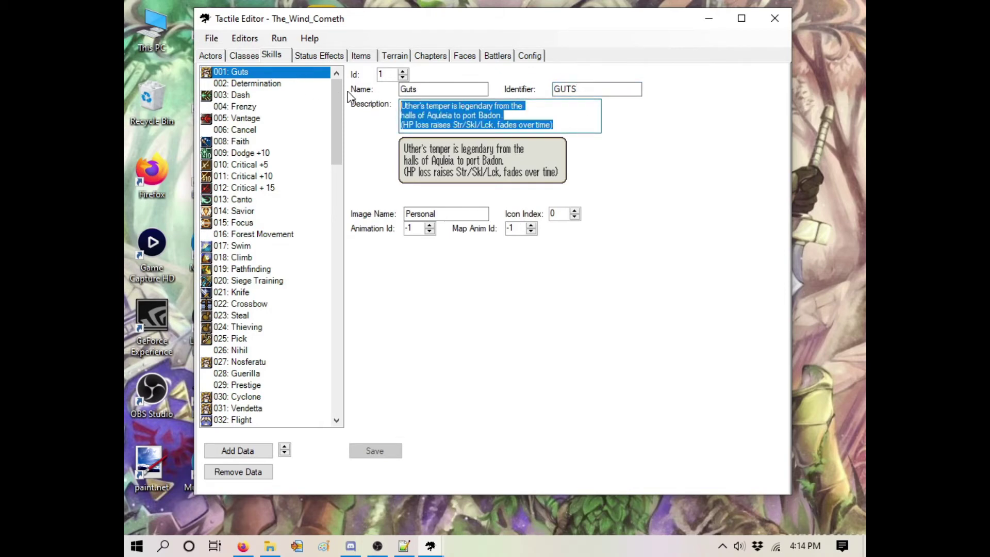
pyautogui.click(472, 127)
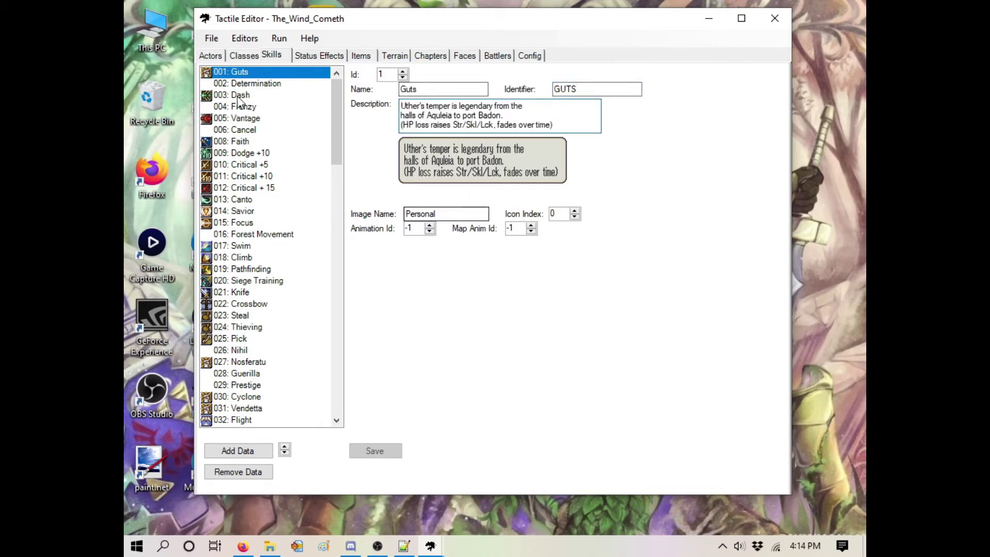
# Step: Open the status effect data and compare the skills assigned to Poison and Deus's Geas
pyautogui.click(322, 56)
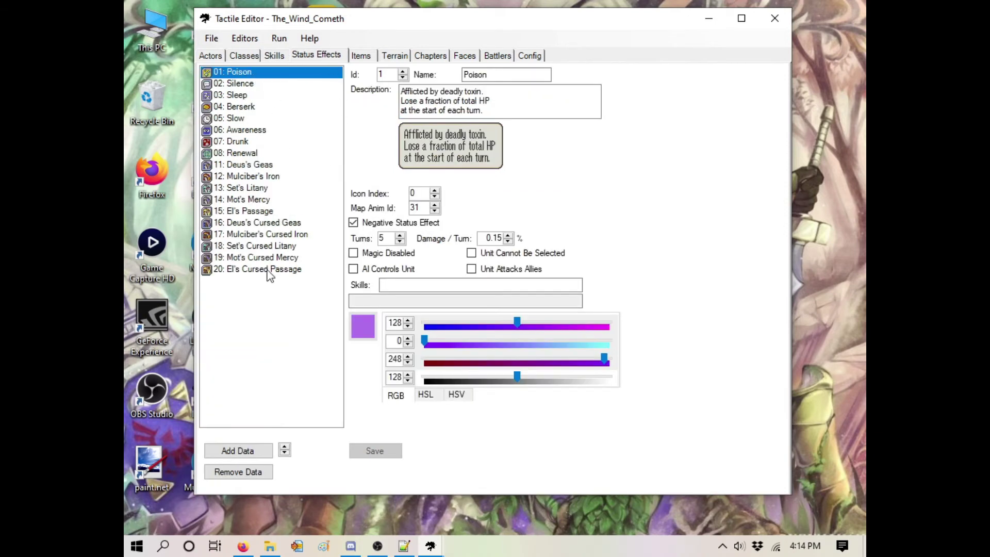
pyautogui.click(442, 286)
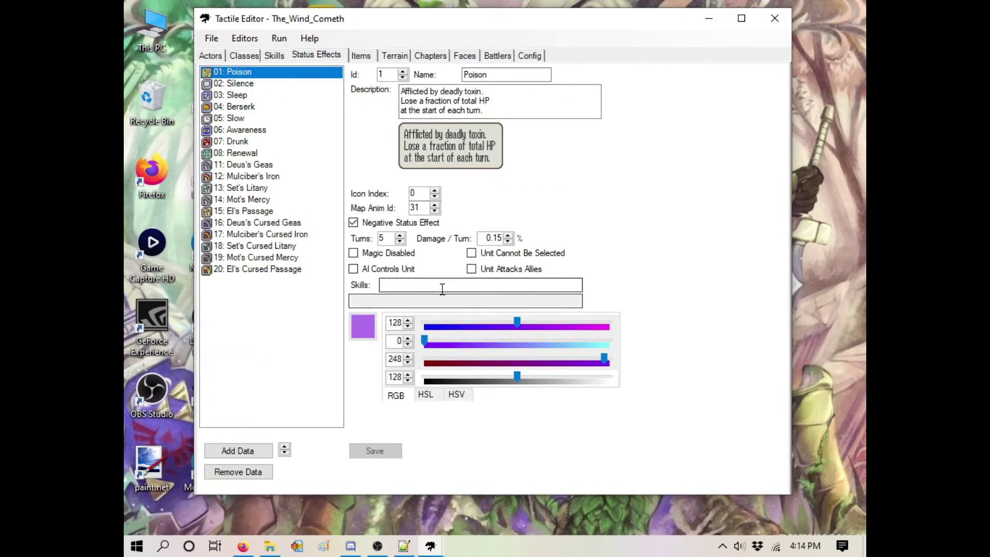
pyautogui.click(243, 166)
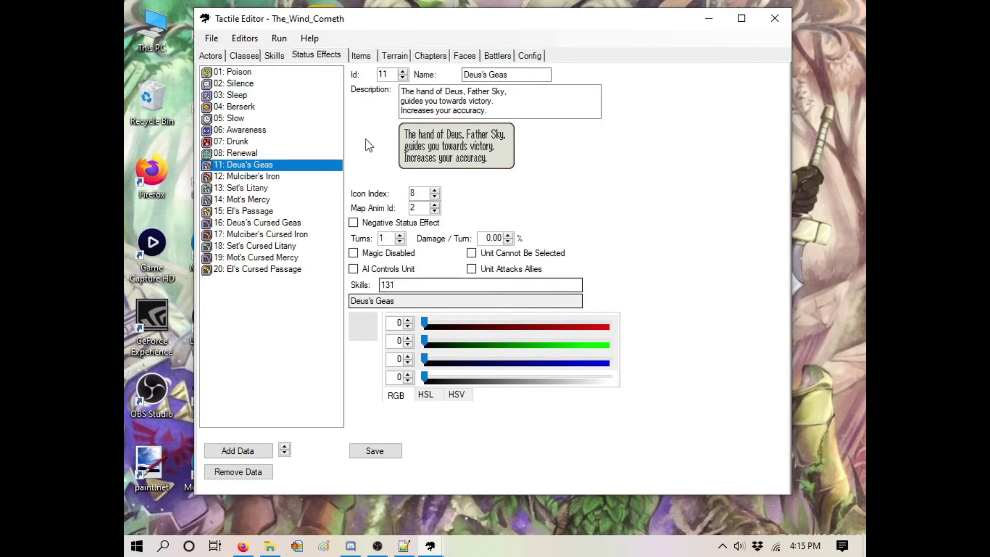
# Step: Open the item data and look through the weapon types, weapons and items lists
pyautogui.click(361, 57)
pyautogui.click(539, 327)
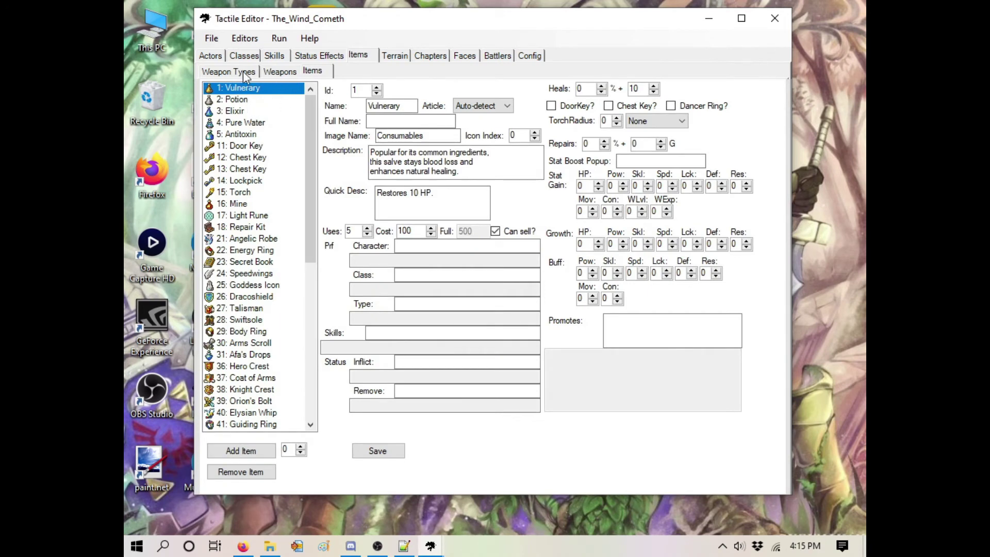
pyautogui.click(243, 71)
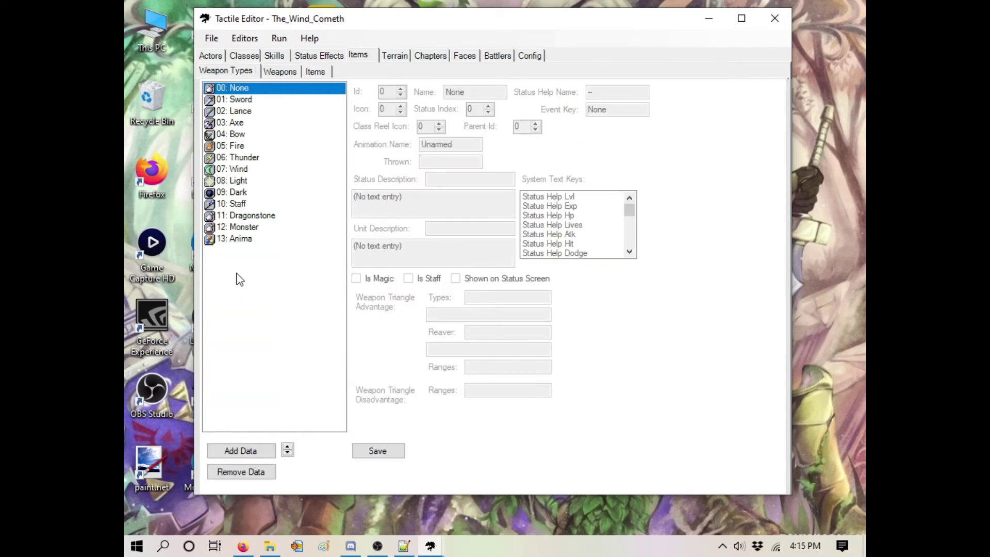
pyautogui.click(278, 72)
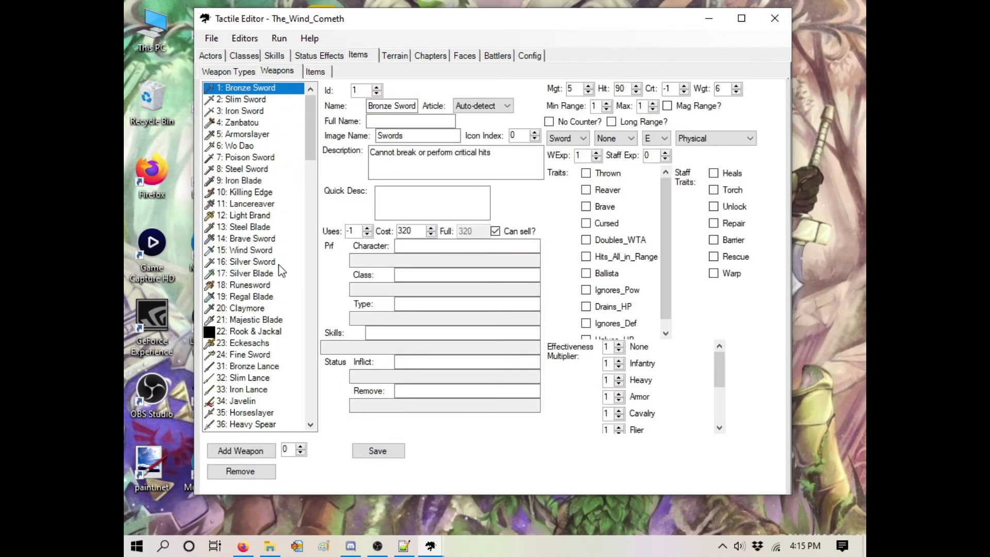
pyautogui.click(315, 72)
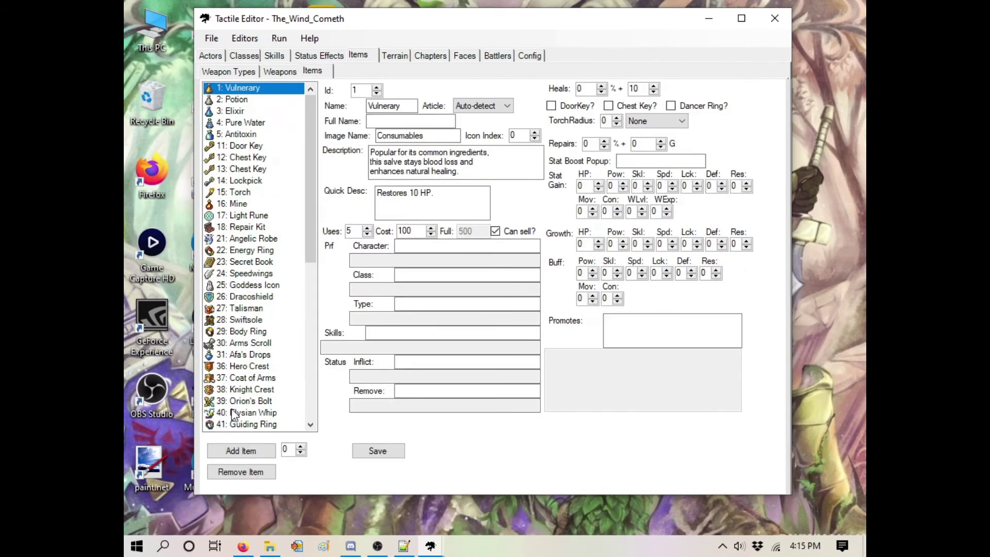
# Step: Open the terrain data and check the movement costs of Plains in clear, rain and snow weather
pyautogui.click(396, 55)
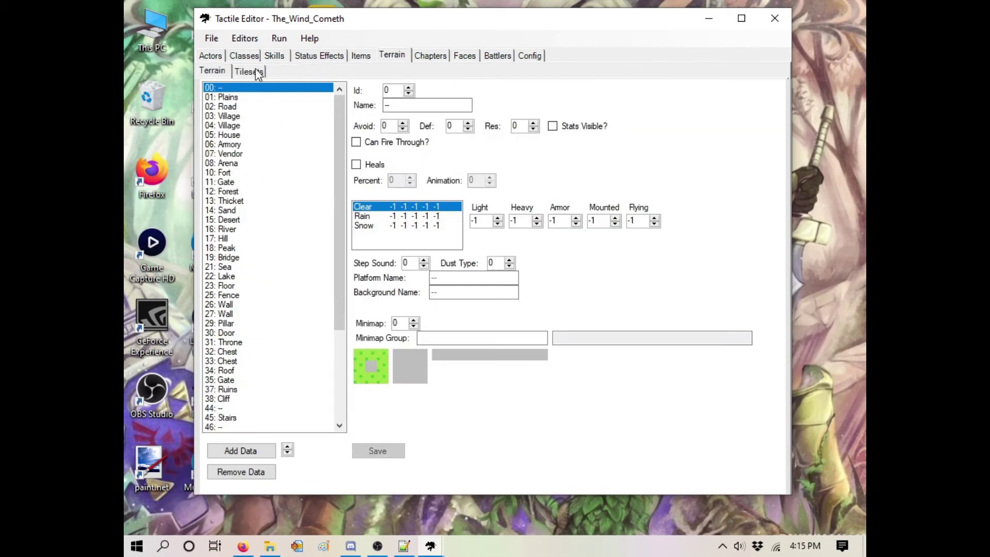
pyautogui.click(245, 100)
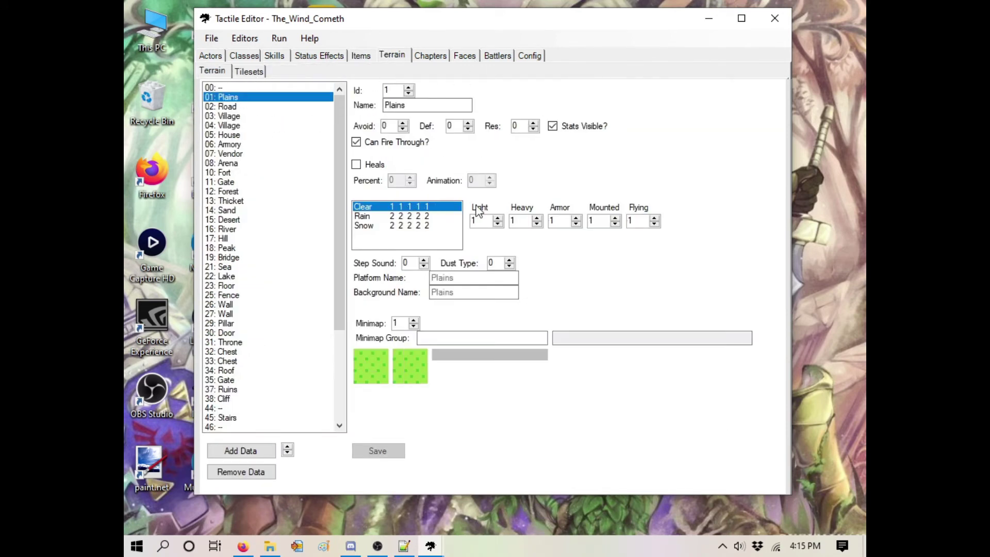
pyautogui.click(361, 217)
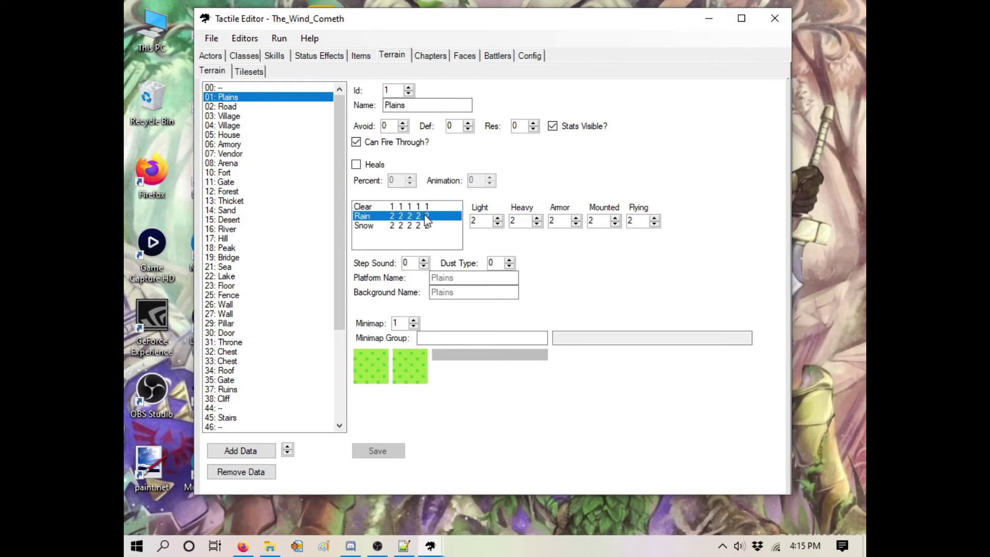
pyautogui.click(371, 228)
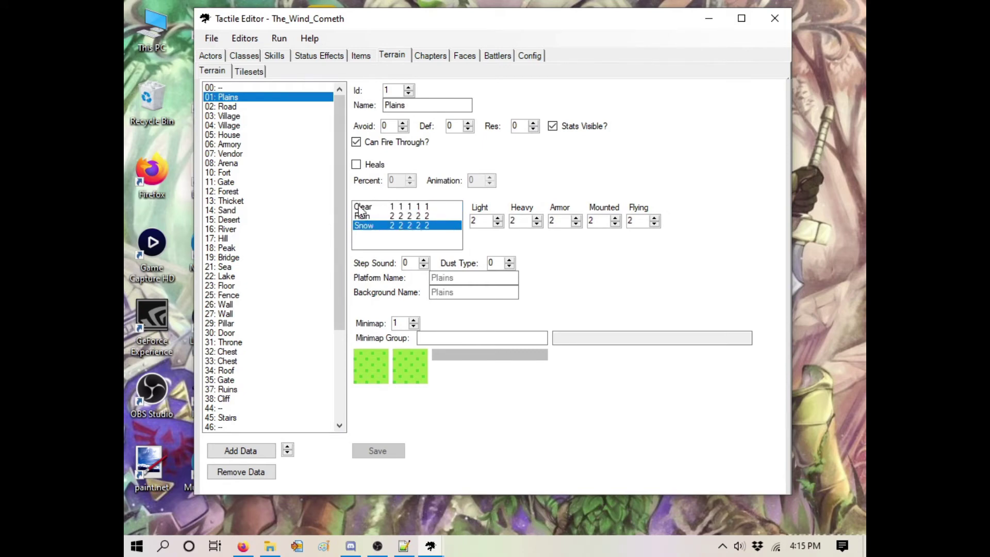
pyautogui.click(361, 208)
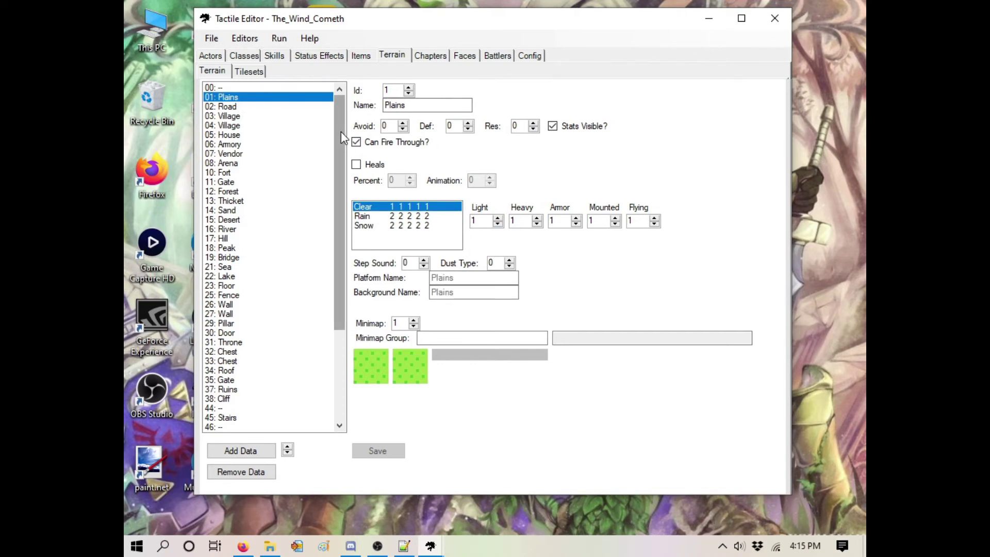
# Step: Compare the Wall terrain (26) with the Crenel terrain (65), including whether they can be fired through
pyautogui.moveTo(340, 132); pyautogui.dragTo(334, 110)
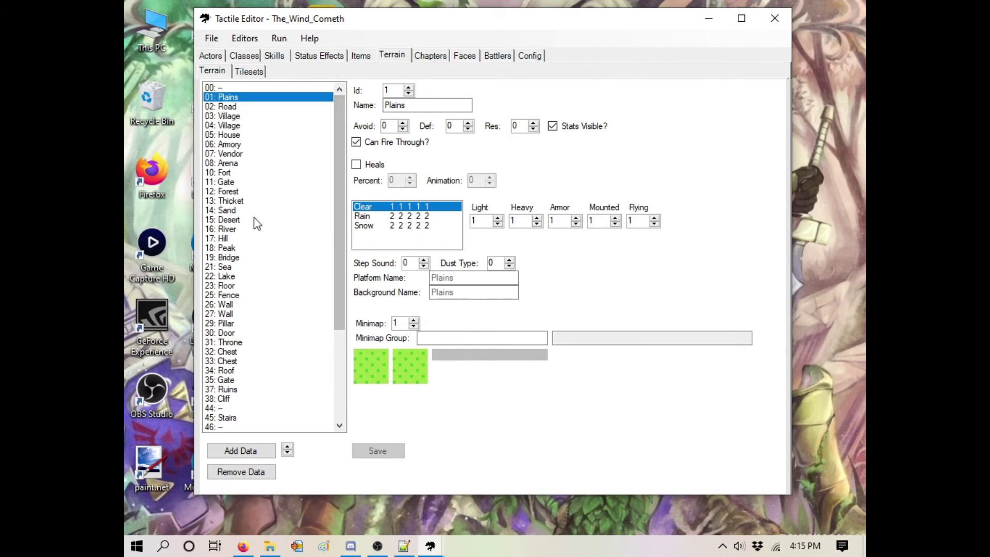
pyautogui.scroll(-5, 250, 274)
pyautogui.click(235, 173)
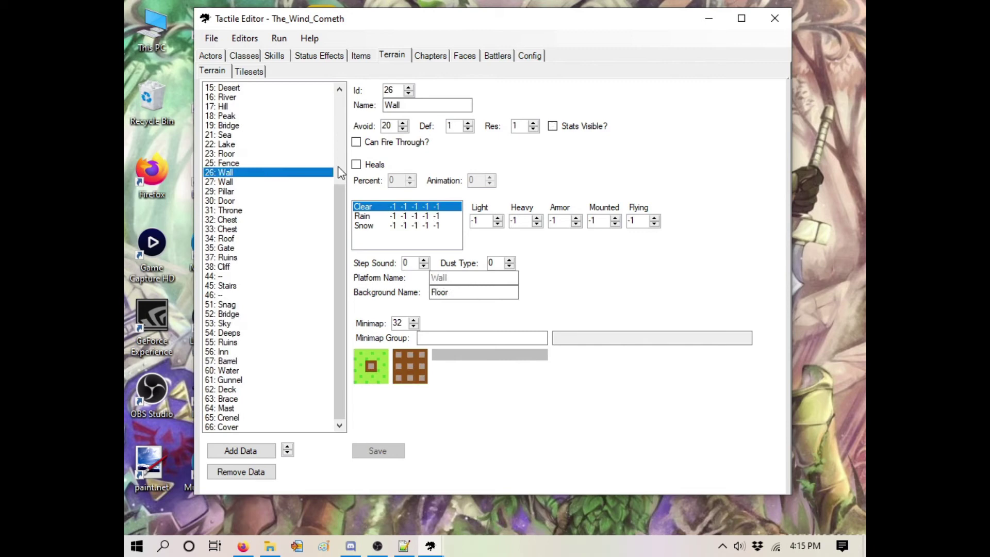
pyautogui.click(226, 418)
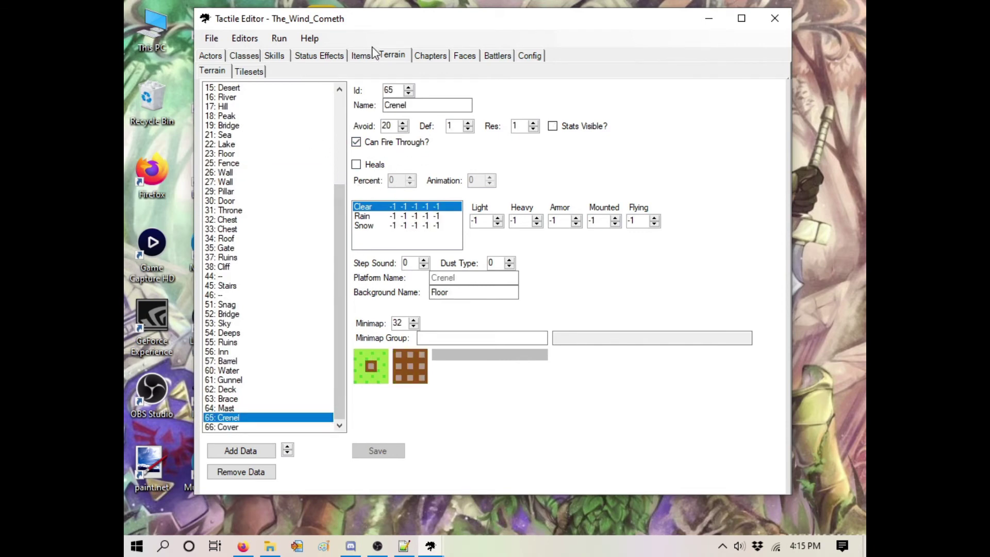
# Step: Open the Fields tileset's terrain assignments, inspect the terrain type of a dark green forest tile, and accept the dialog
pyautogui.click(240, 72)
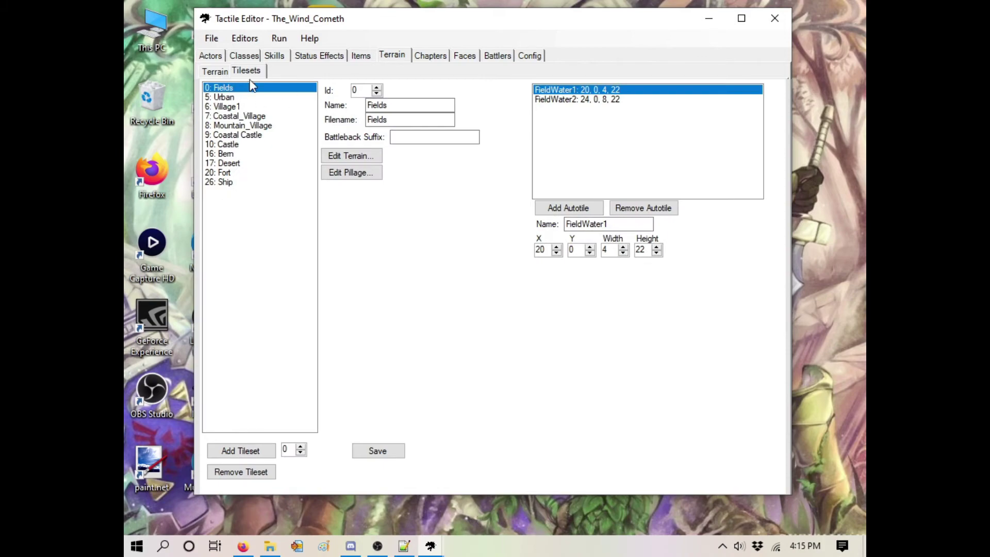
pyautogui.click(343, 155)
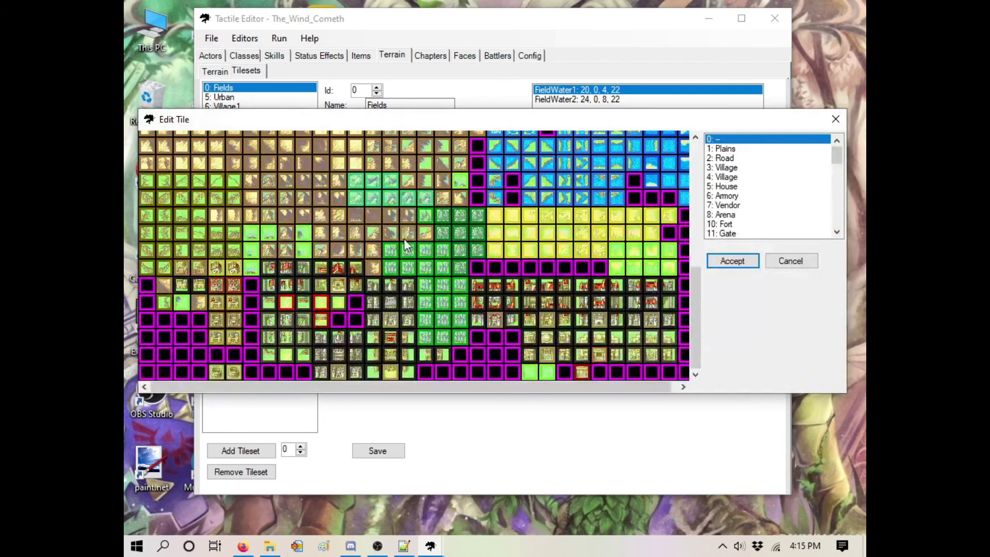
pyautogui.scroll(-5, 727, 211)
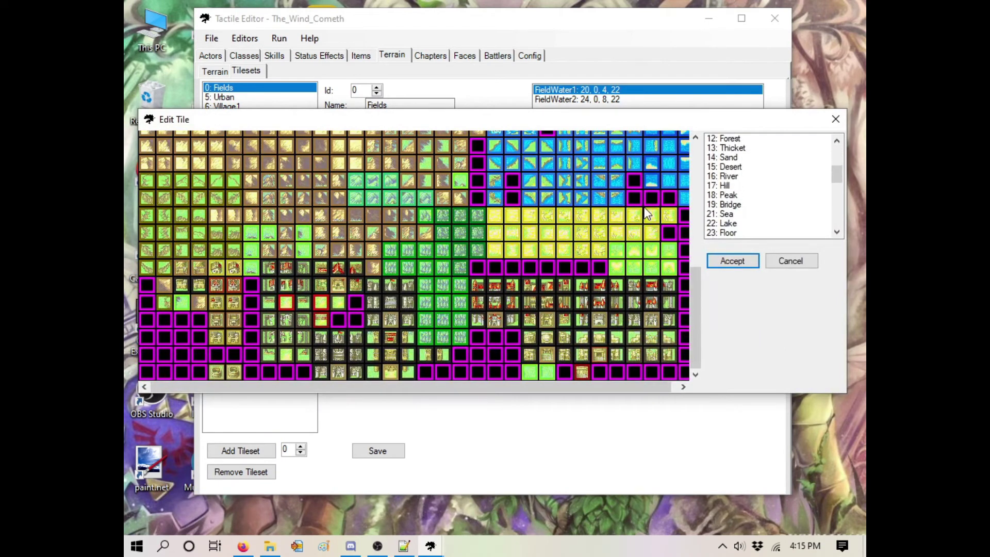
pyautogui.click(443, 218)
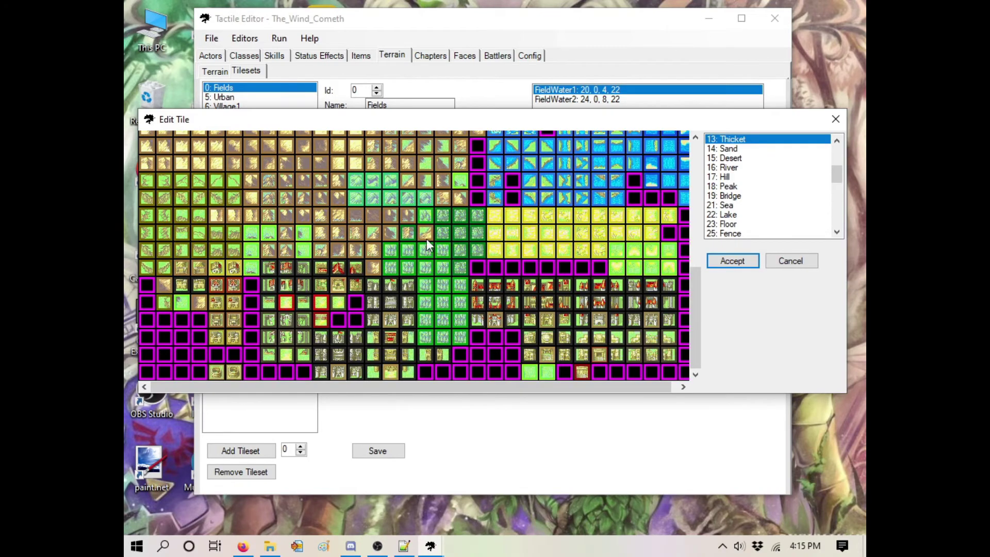
pyautogui.click(747, 263)
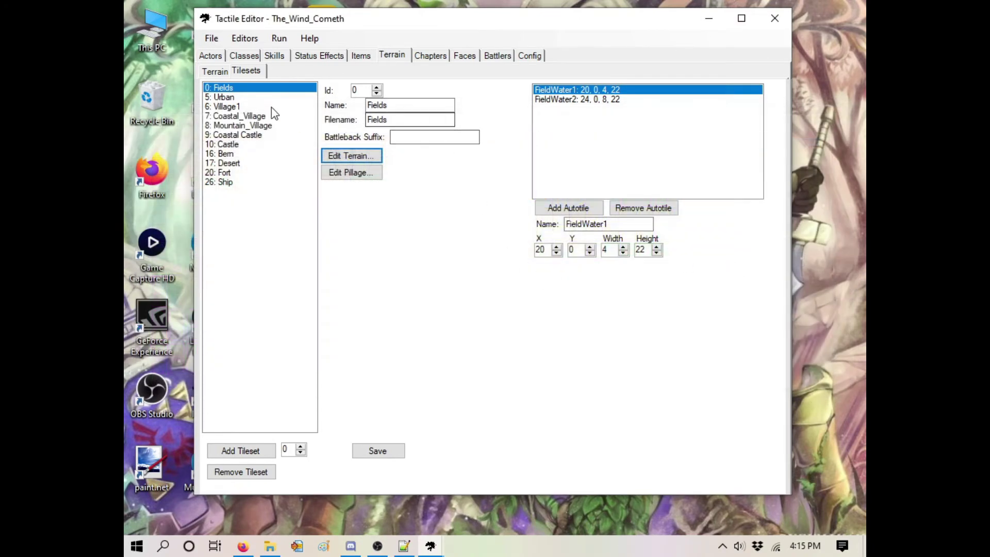
# Step: View the Trial Map 1 chapter data, and preview the portraits from Abelia.png through Bennet.png in the face data
pyautogui.click(431, 55)
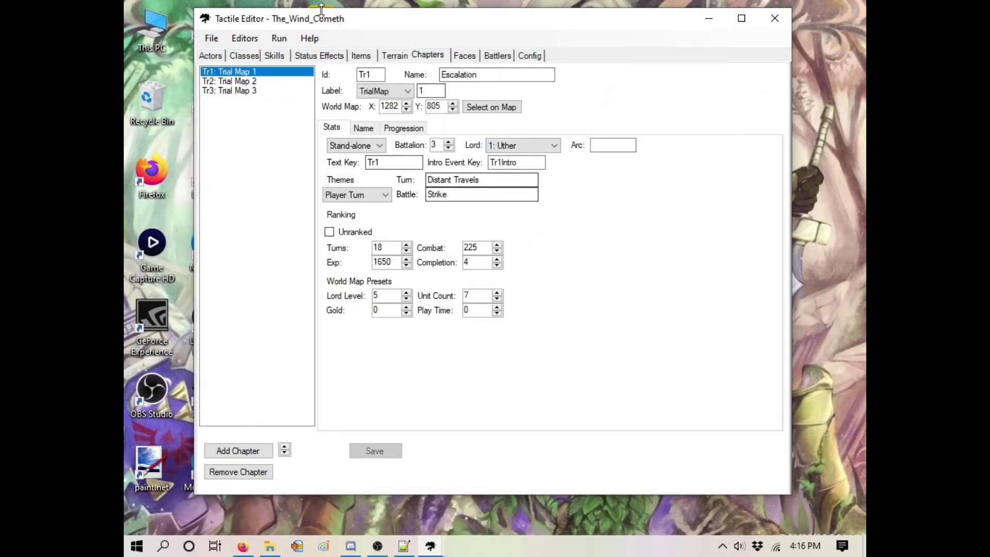
pyautogui.click(463, 56)
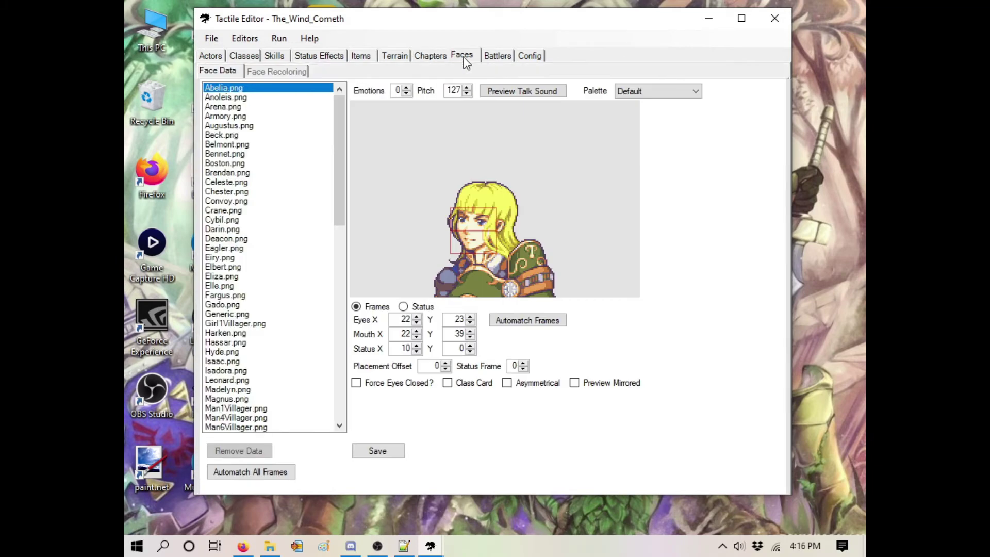
pyautogui.moveTo(337, 111); pyautogui.dragTo(309, 92)
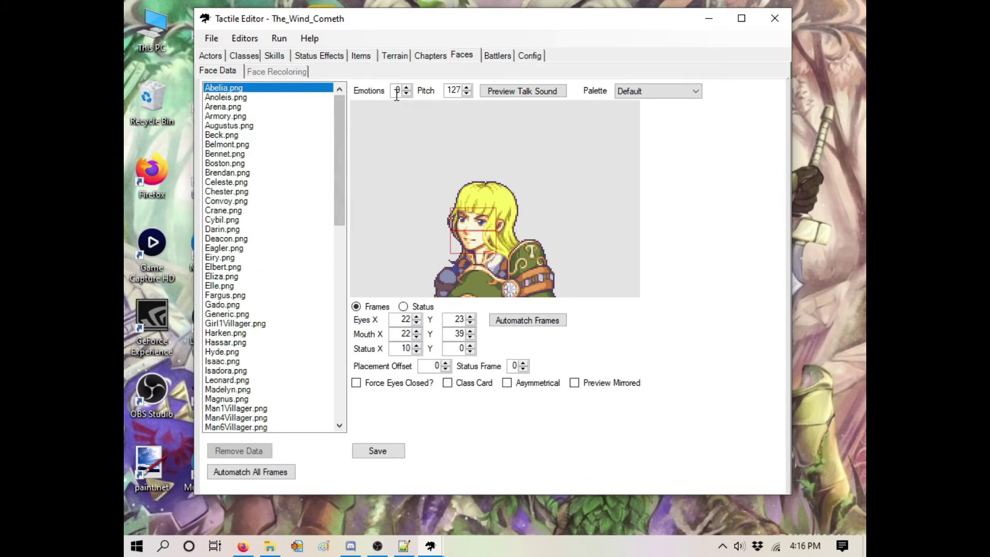
pyautogui.click(238, 98)
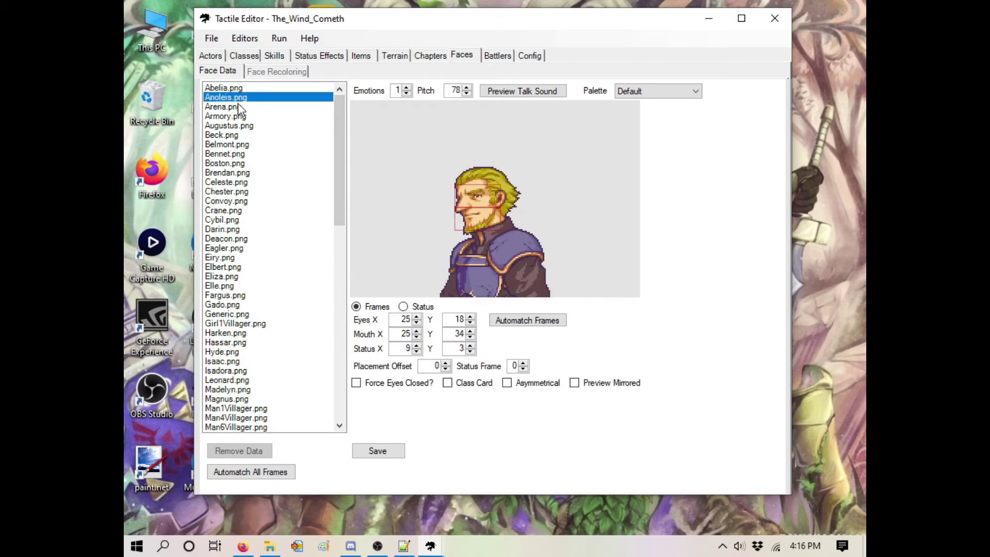
pyautogui.click(238, 89)
pyautogui.click(240, 107)
pyautogui.click(238, 117)
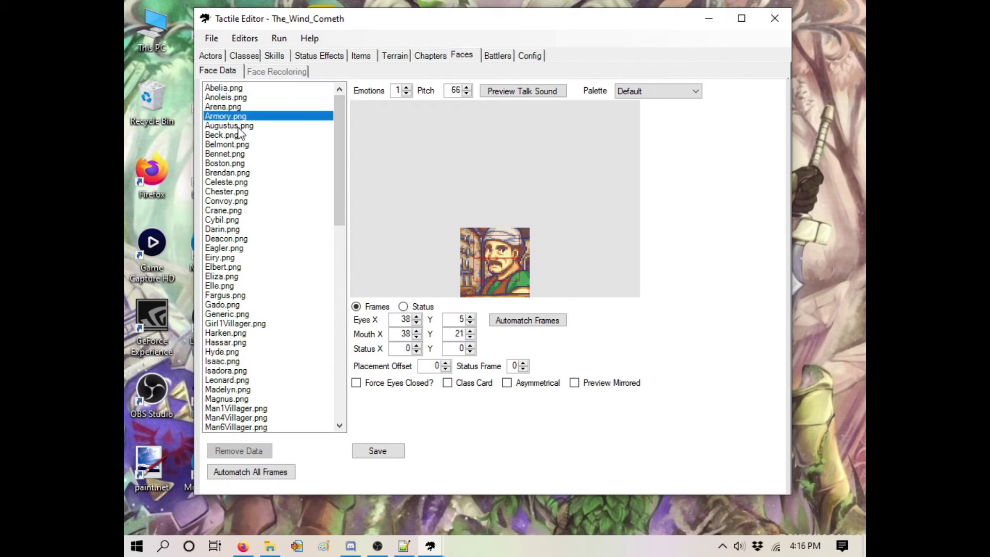
pyautogui.click(238, 127)
pyautogui.click(240, 136)
pyautogui.click(243, 145)
pyautogui.click(247, 154)
pyautogui.click(230, 91)
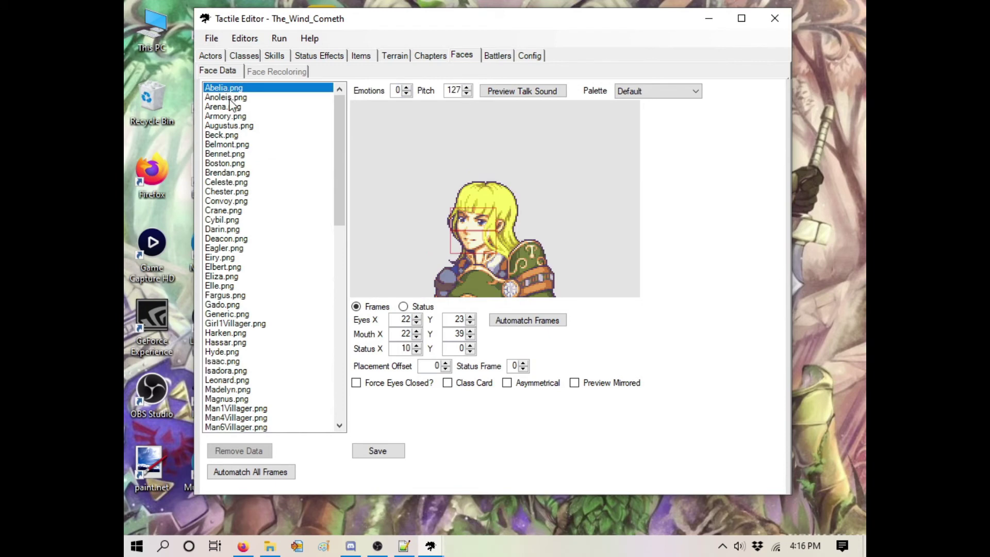
pyautogui.click(234, 145)
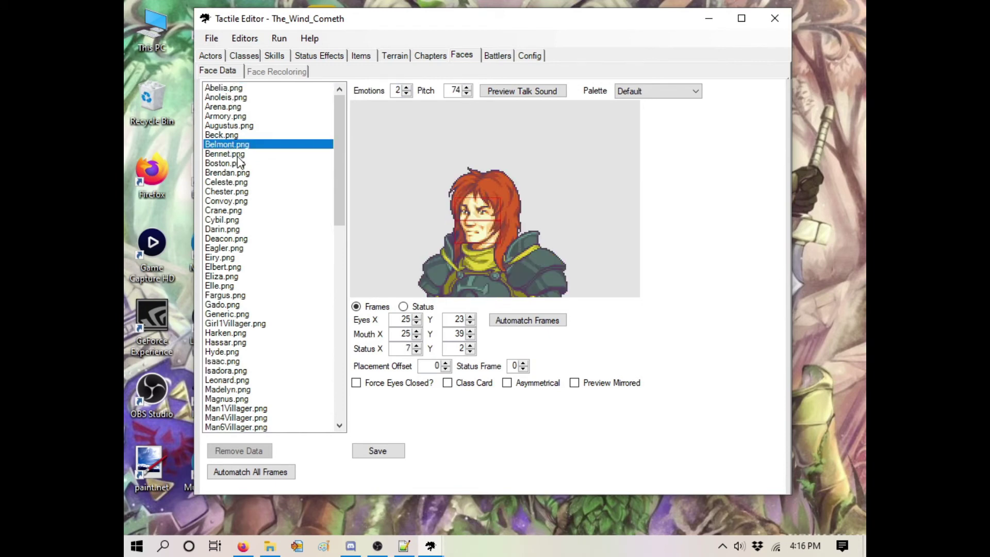
pyautogui.moveTo(336, 168); pyautogui.dragTo(317, 83)
# Step: Open the battler formatting data and browse the battle sprite sheets from Archer0-Unarmed.png to Cohort0-ThrowAxe.png and beyond
pyautogui.click(497, 56)
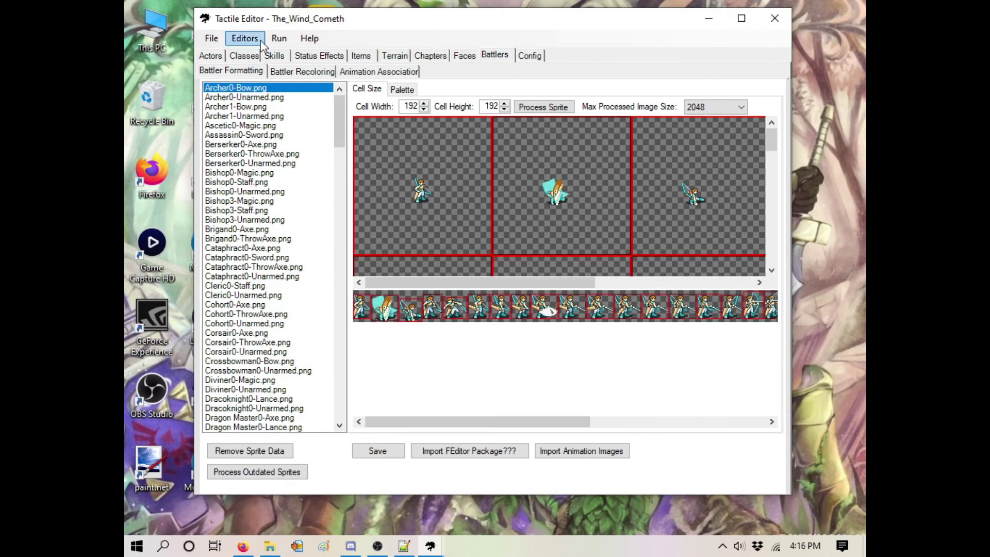
pyautogui.moveTo(338, 119); pyautogui.dragTo(337, 93)
pyautogui.click(275, 98)
pyautogui.moveTo(271, 110); pyautogui.dragTo(266, 335)
pyautogui.scroll(-10, 268, 309)
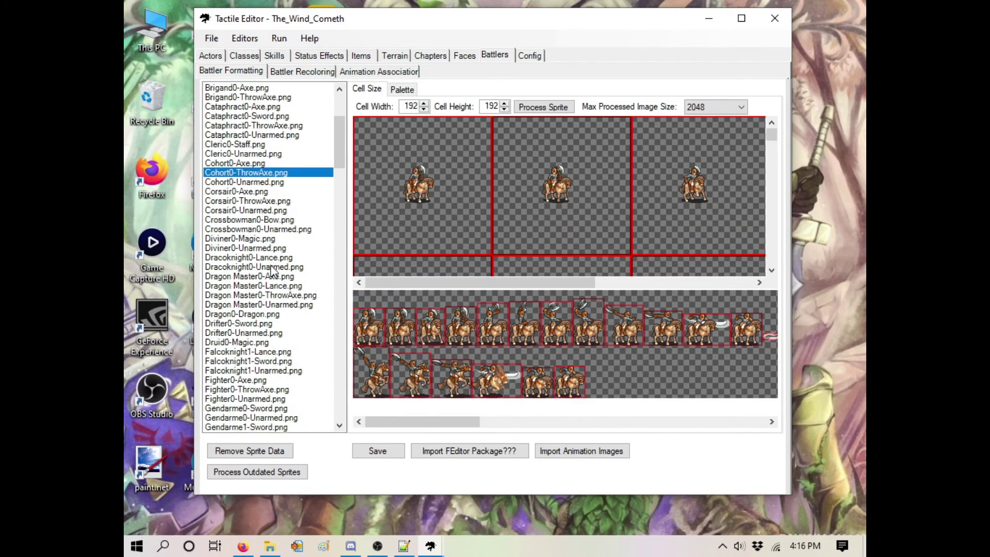
pyautogui.scroll(-5, 294, 203)
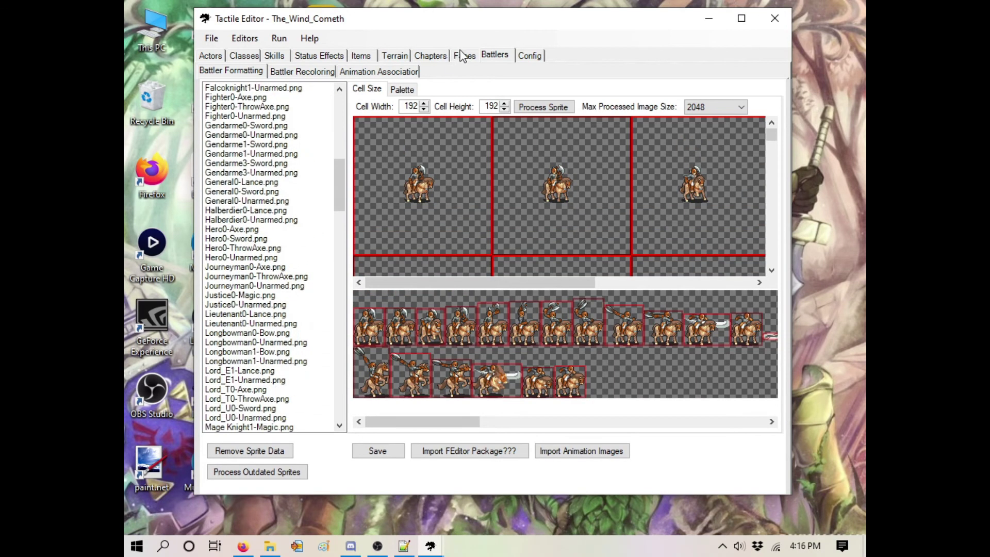
# Step: Open the battler recoloring data and set the hue of Eagler's Main color to 360
pyautogui.click(315, 72)
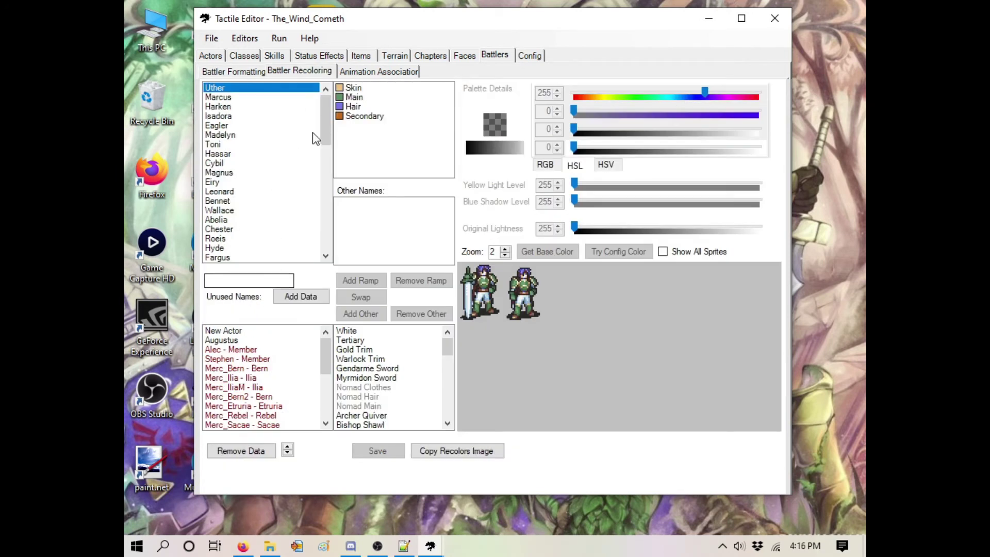
pyautogui.click(266, 125)
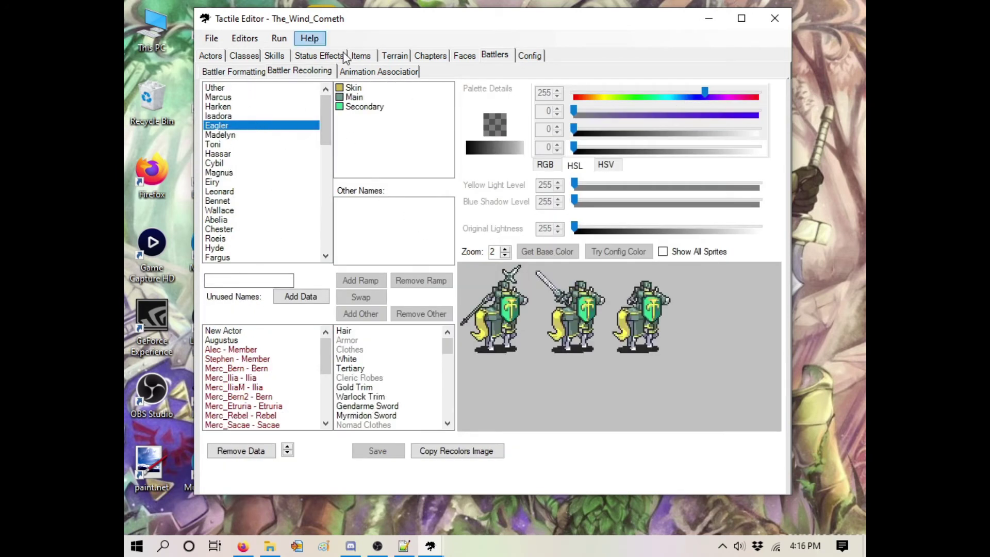
pyautogui.click(353, 97)
pyautogui.moveTo(666, 93); pyautogui.dragTo(759, 94)
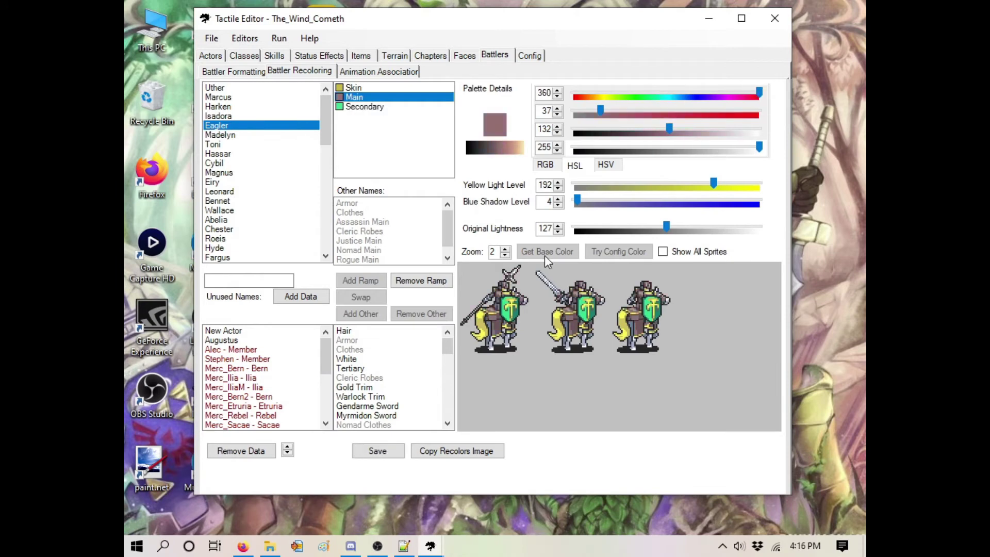
# Step: Raise the saturation of Eagler's Main color to 255, and switch to the animation associations without saving the recolor data
pyautogui.moveTo(601, 110); pyautogui.dragTo(760, 110)
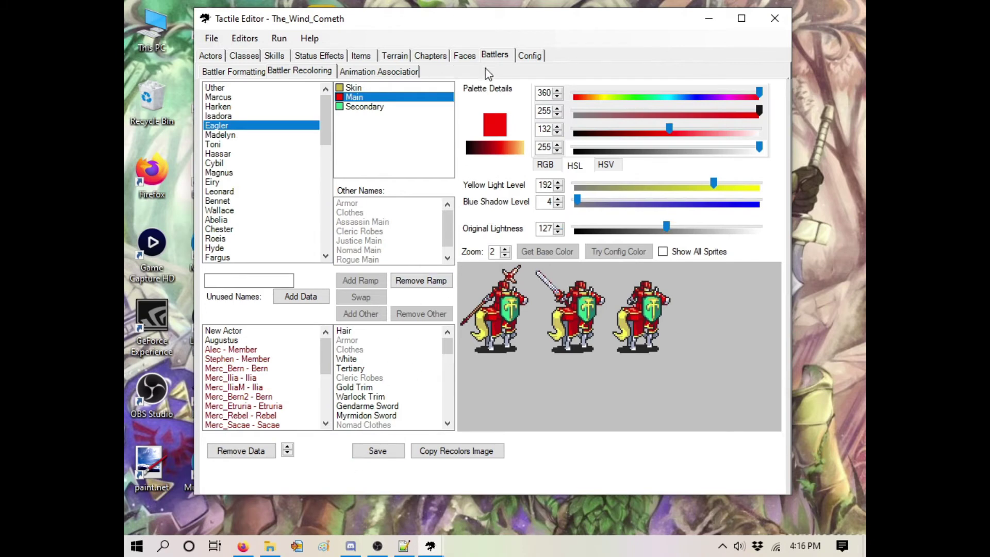
pyautogui.click(396, 74)
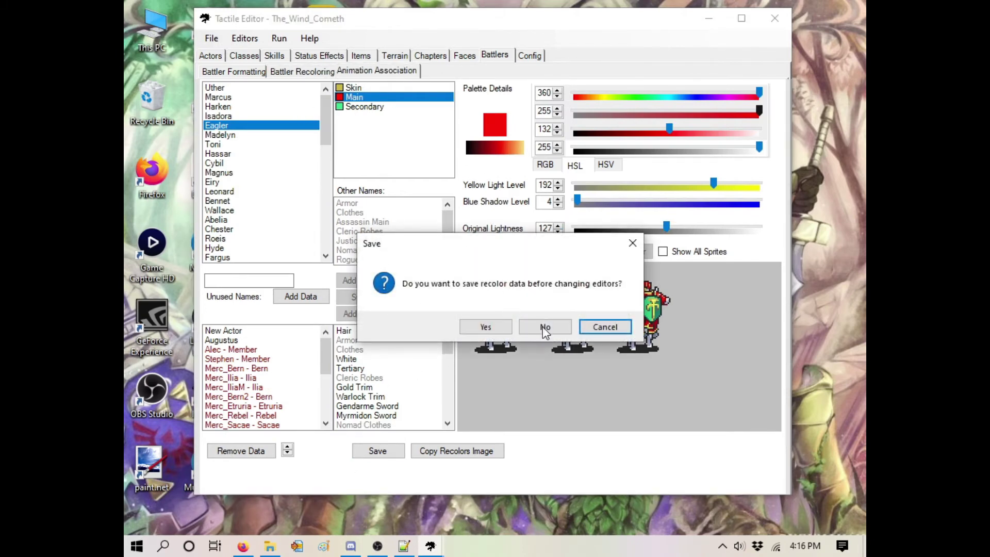
pyautogui.click(560, 334)
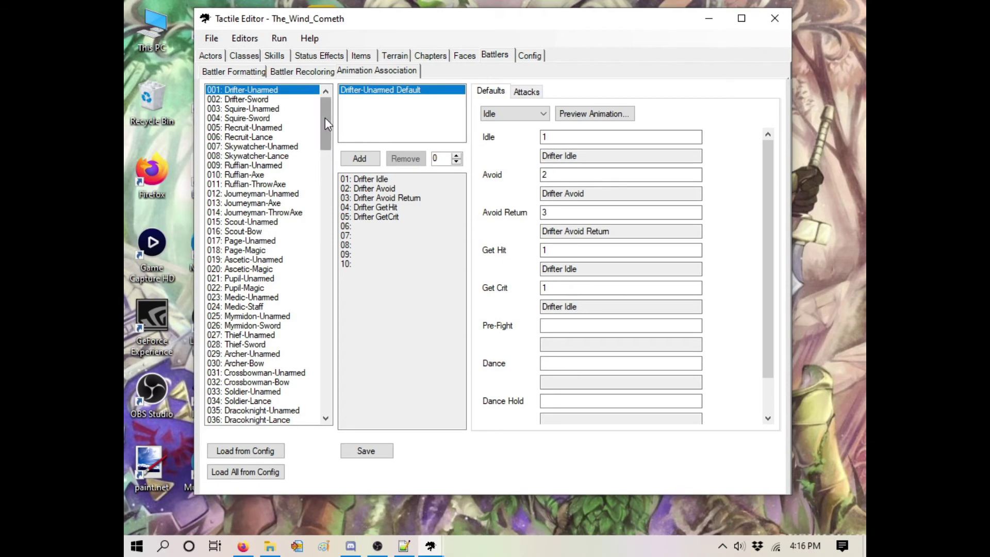
# Step: Open the configuration data, look through the actor settings, and view the background music and battle scene settings
pyautogui.click(533, 56)
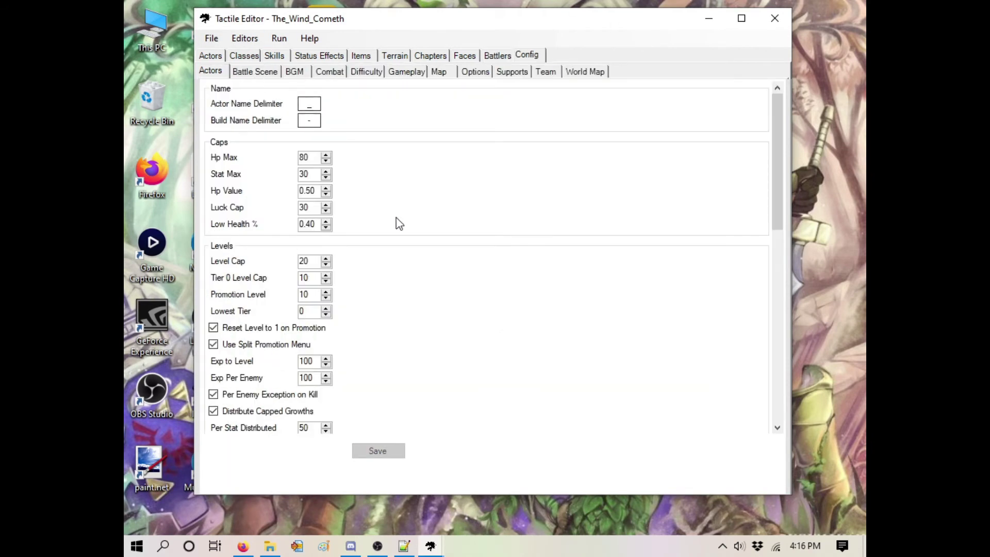
pyautogui.scroll(-5, 413, 230)
pyautogui.scroll(-2, 425, 235)
pyautogui.scroll(7, 424, 235)
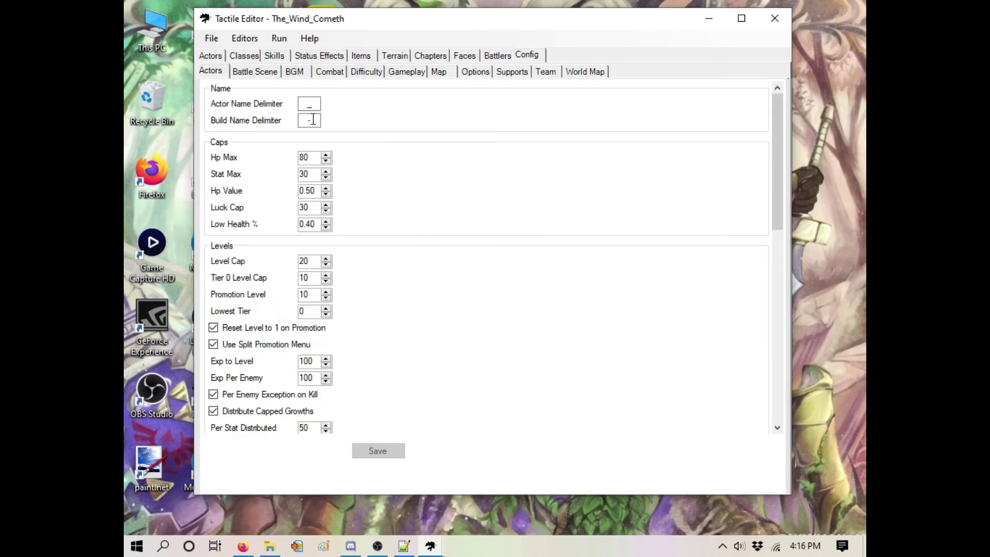
pyautogui.click(298, 74)
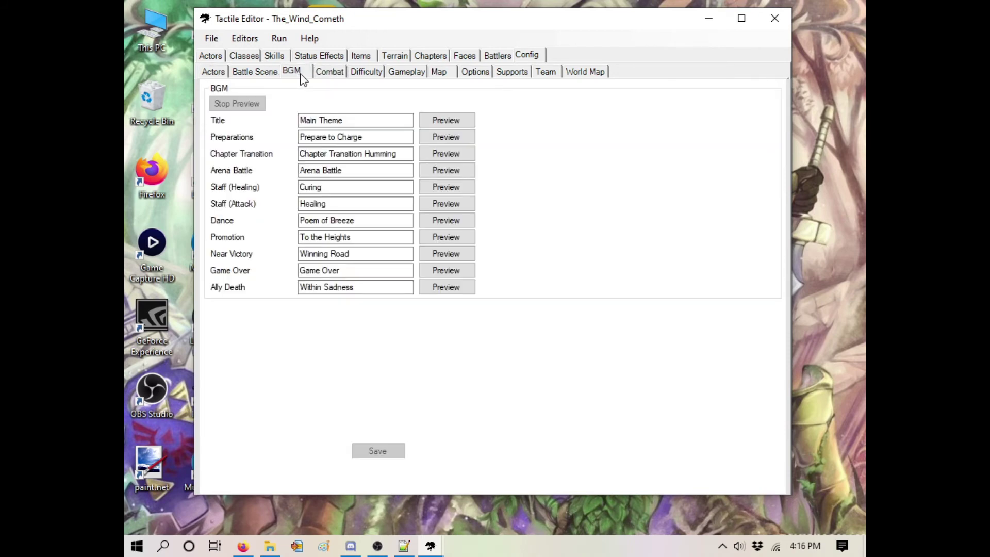
pyautogui.click(253, 74)
pyautogui.click(222, 74)
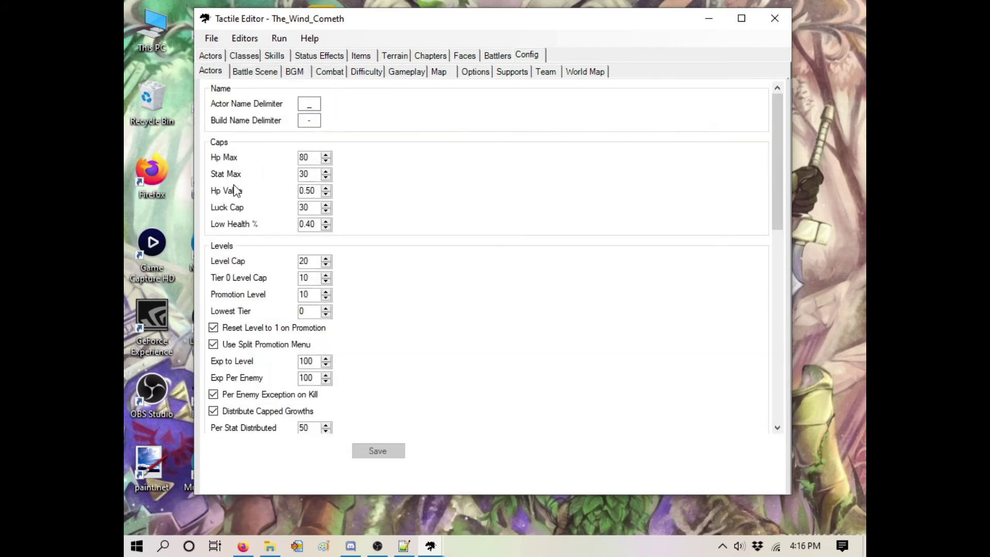
# Step: Examine the actor configuration's stat label, weapon type and item settings, and review the battle scene configuration
pyautogui.scroll(-5, 228, 201)
pyautogui.scroll(2, 227, 203)
pyautogui.scroll(-2, 235, 206)
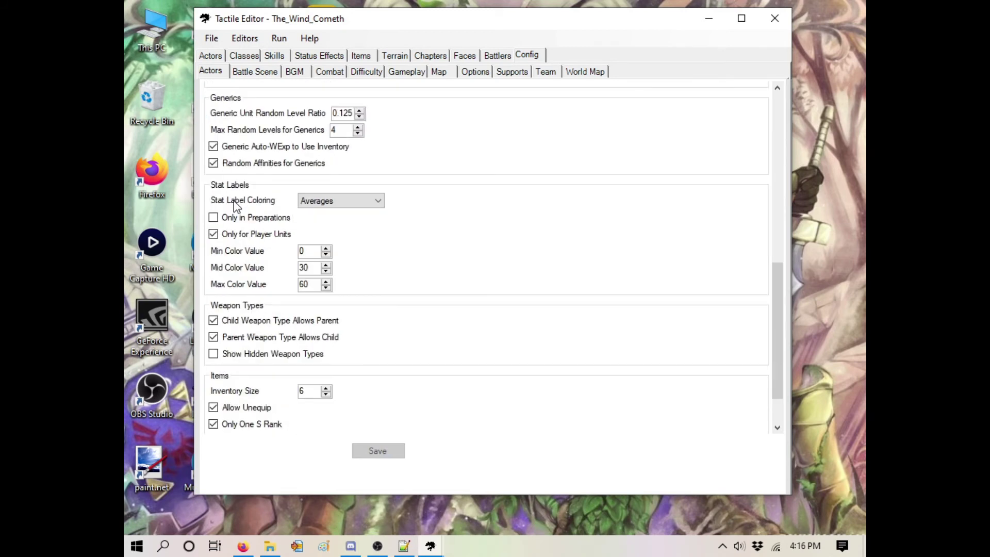
pyautogui.scroll(-1, 232, 205)
pyautogui.scroll(7, 232, 205)
pyautogui.click(256, 74)
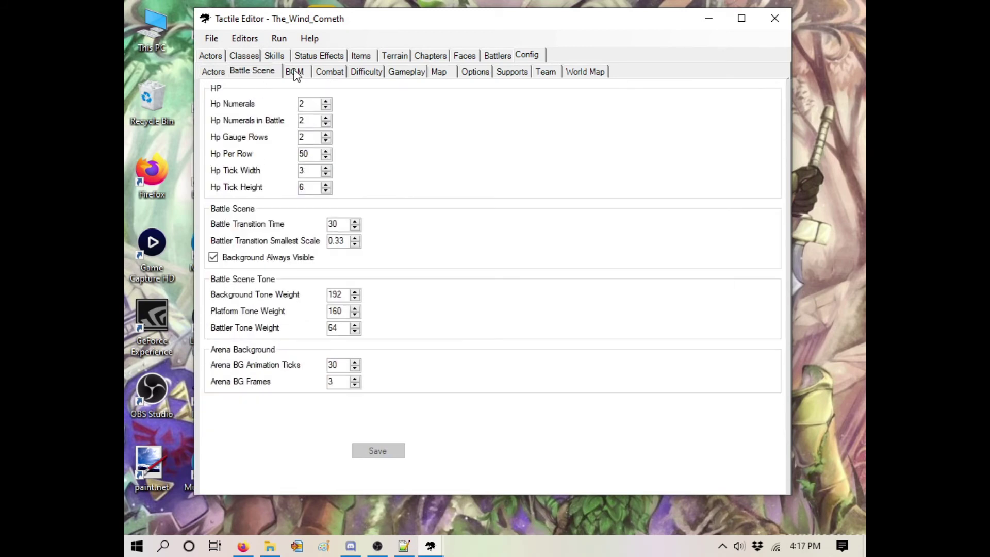
pyautogui.click(294, 73)
pyautogui.click(268, 75)
pyautogui.click(224, 73)
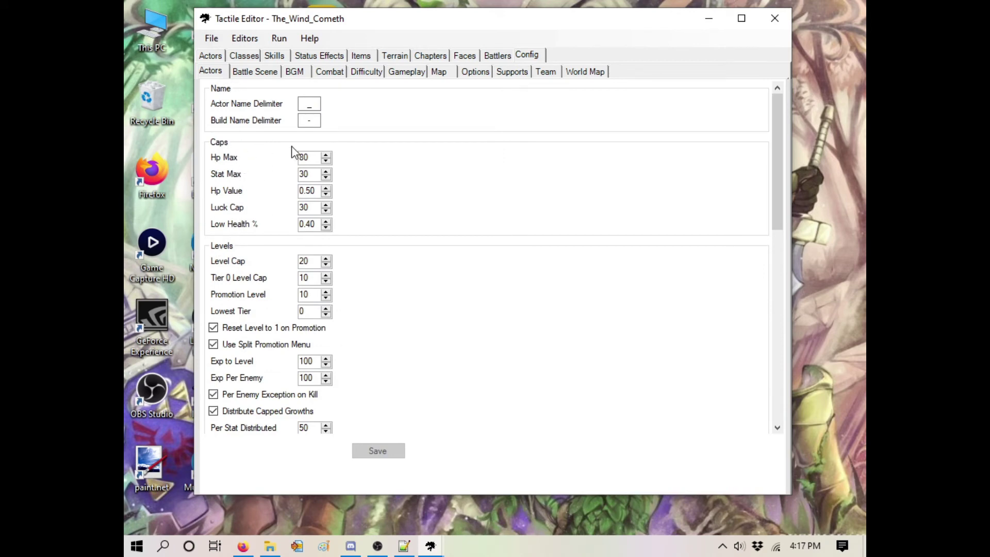
# Step: Try to set the Hp Max cap to 999 in the actor configuration
pyautogui.moveTo(315, 158); pyautogui.dragTo(259, 160)
pyautogui.write('999')
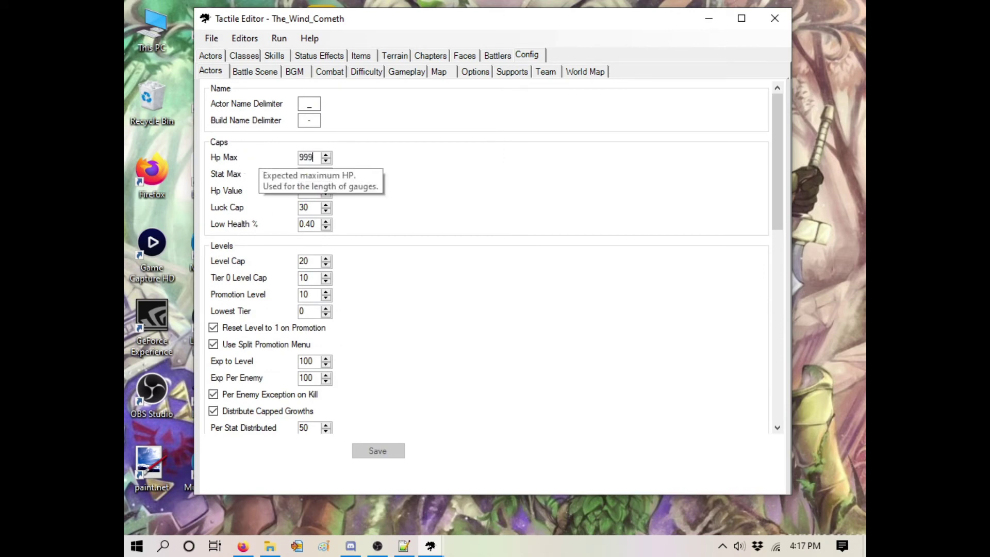
pyautogui.click(313, 175)
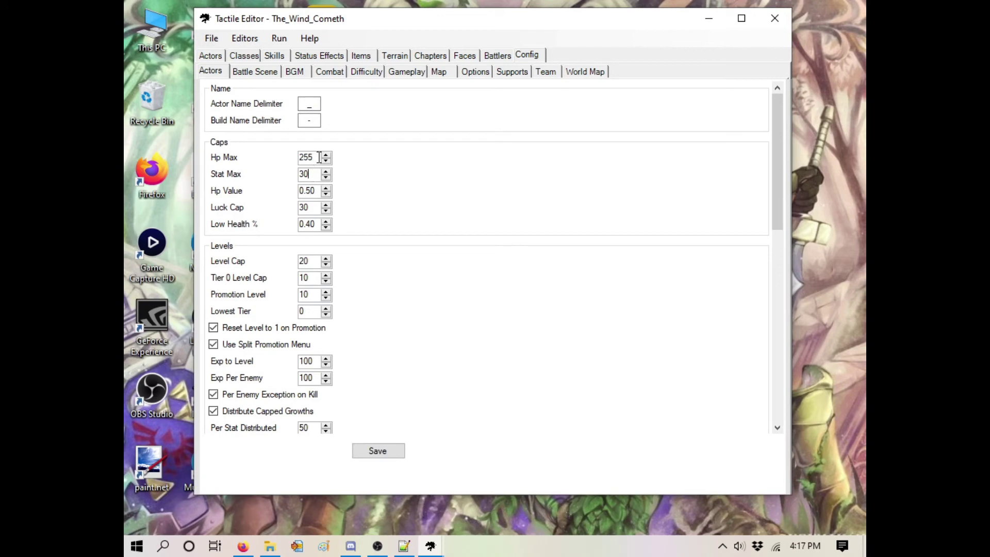
pyautogui.click(319, 157)
pyautogui.doubleClick(318, 158)
pyautogui.click(325, 155)
pyautogui.click(314, 160)
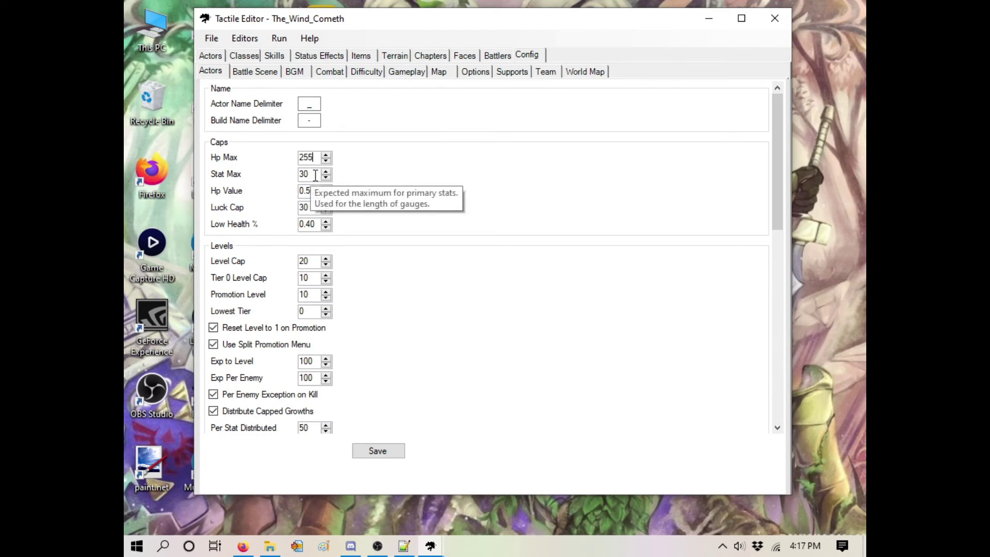
# Step: Set the Stat Max cap to 50, and return to the actor data without saving the configuration
pyautogui.doubleClick(315, 175)
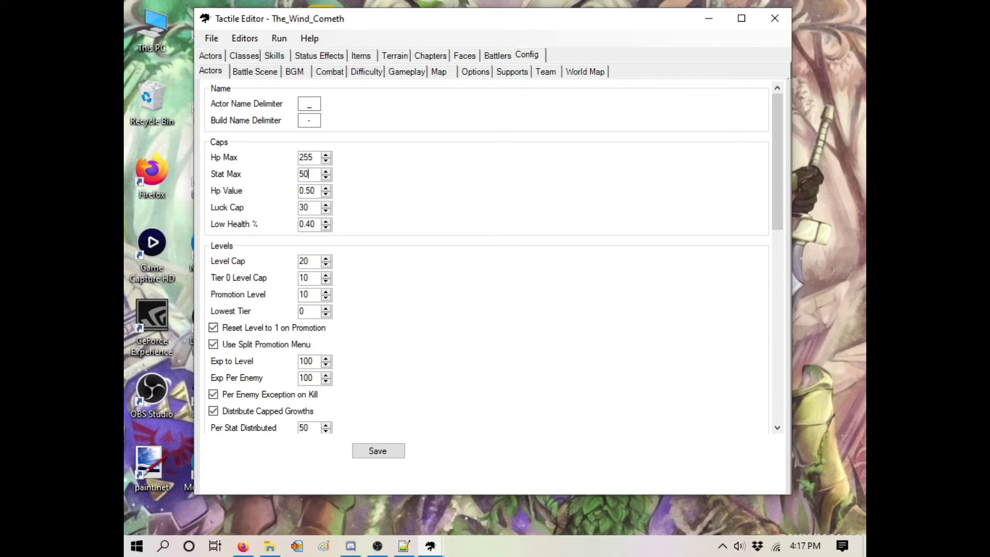
pyautogui.click(312, 191)
pyautogui.moveTo(327, 192)
pyautogui.click(211, 56)
pyautogui.click(546, 326)
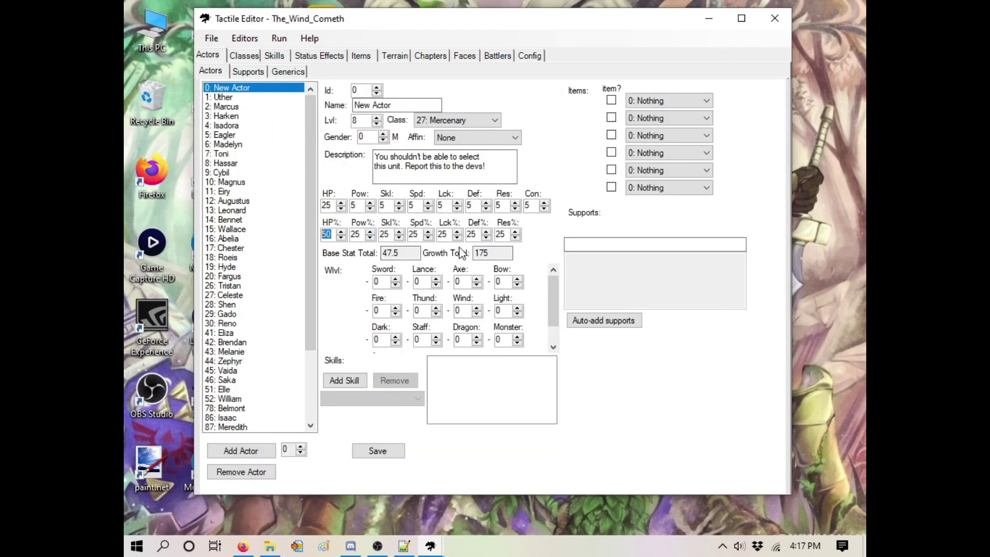
# Step: Examine the New Actor's growth total and base stat total, lowering its HP by one and restoring it
pyautogui.click(479, 253)
pyautogui.press('Tab')
pyautogui.doubleClick(398, 254)
pyautogui.click(399, 255)
pyautogui.moveTo(408, 261); pyautogui.dragTo(378, 261)
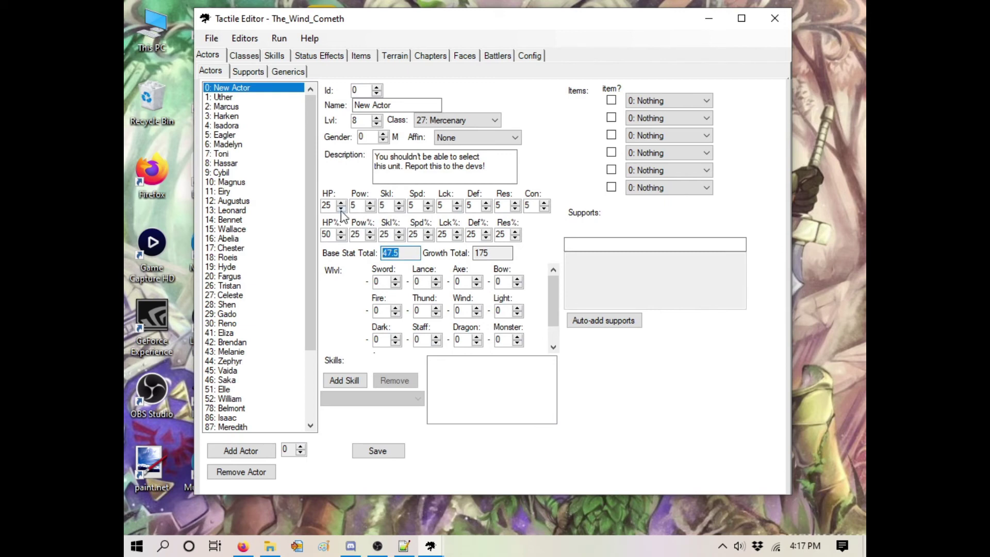
pyautogui.click(341, 208)
pyautogui.click(341, 203)
# Step: Set Hp Value to 1 in the actor configuration, and return to the actor data without saving the change
pyautogui.click(529, 55)
pyautogui.click(556, 325)
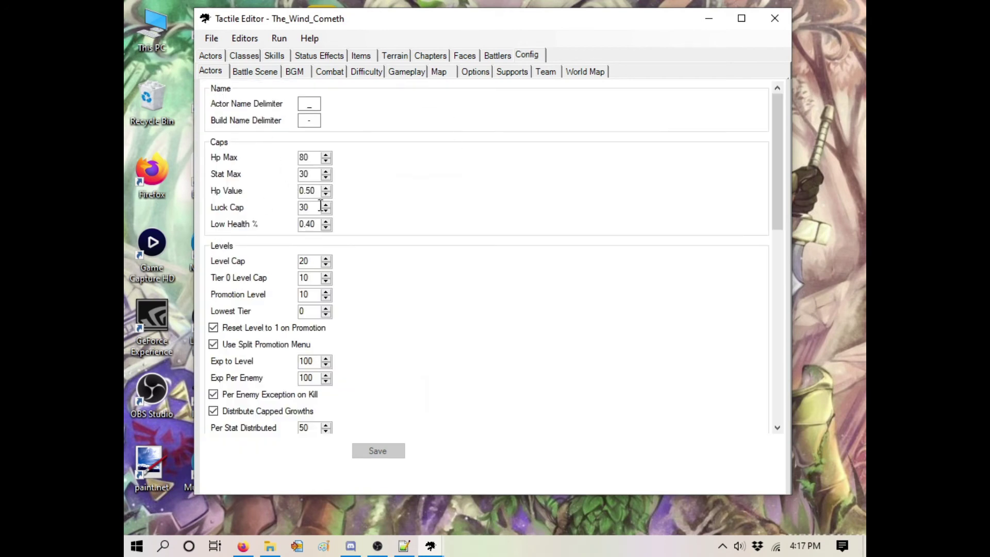
pyautogui.doubleClick(317, 189)
pyautogui.write('1')
pyautogui.click(206, 57)
pyautogui.click(544, 327)
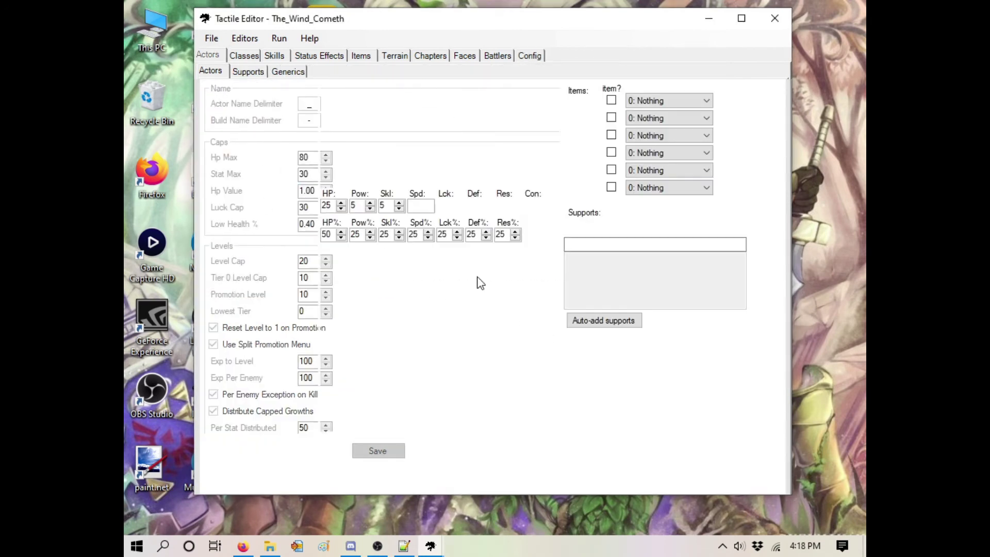
# Step: Set Hp Value to 1 in the actor configuration, save it, and reopen the actor data
pyautogui.click(539, 53)
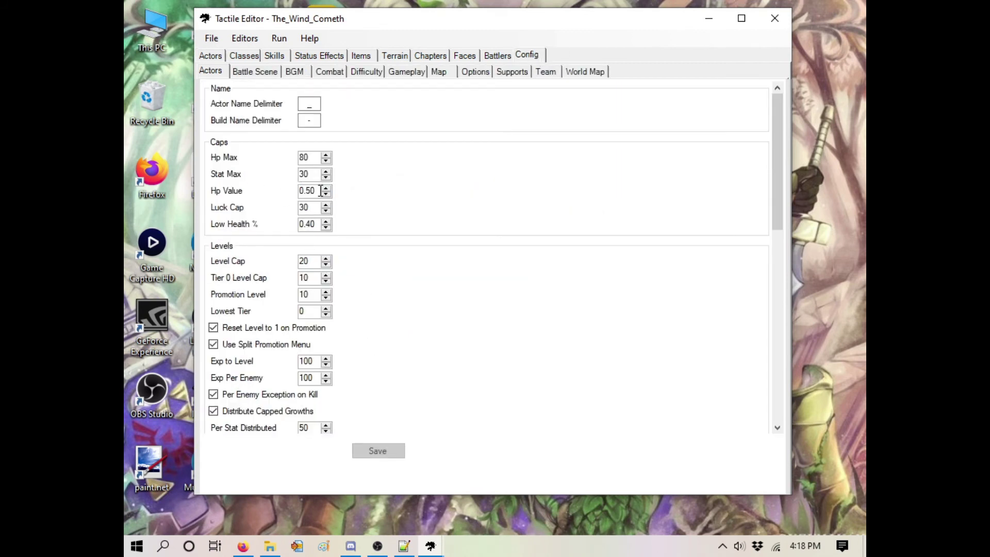
pyautogui.doubleClick(317, 191)
pyautogui.write('1')
pyautogui.click(312, 174)
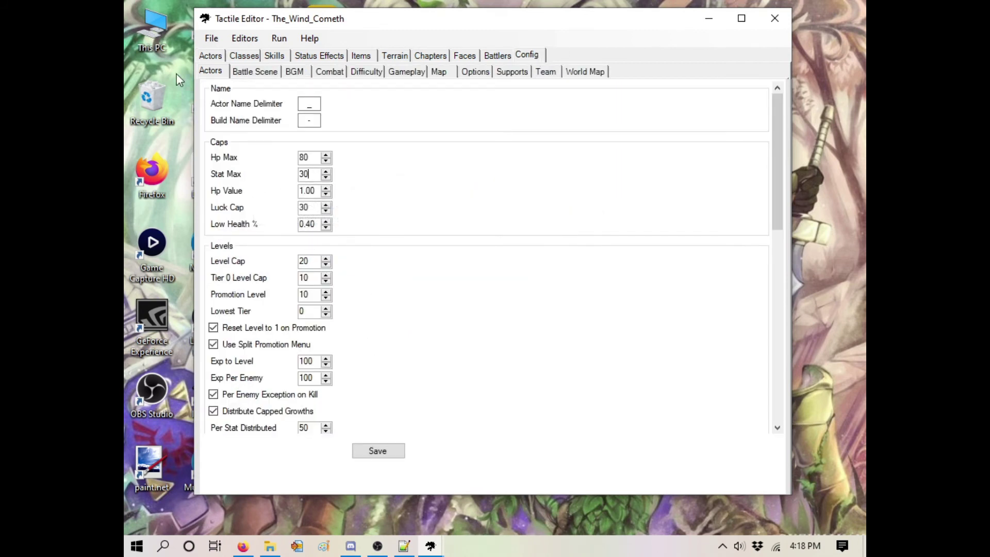
pyautogui.click(209, 56)
pyautogui.click(479, 330)
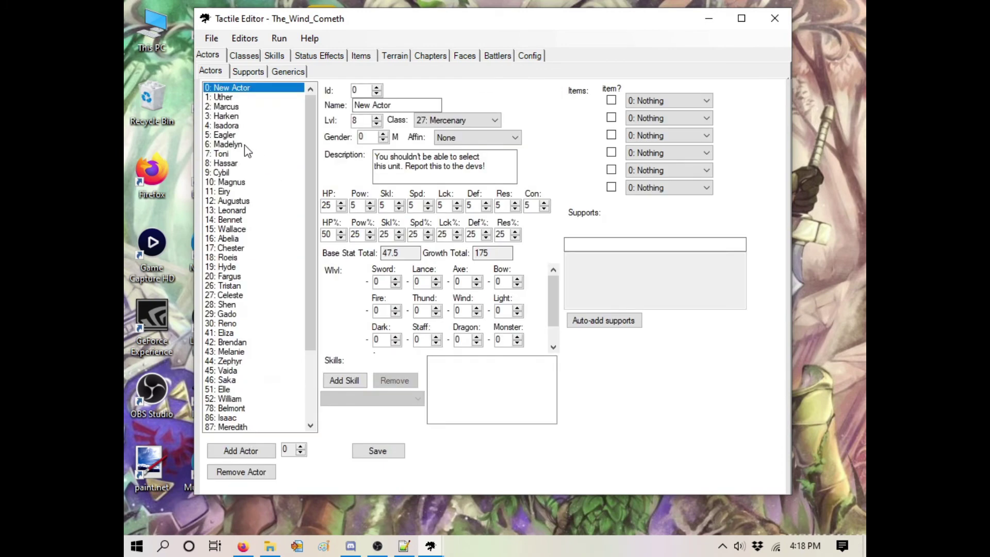
# Step: Compare the base stat and growth totals of the actors from Uther through Eagler and of New Actor
pyautogui.press('Down')
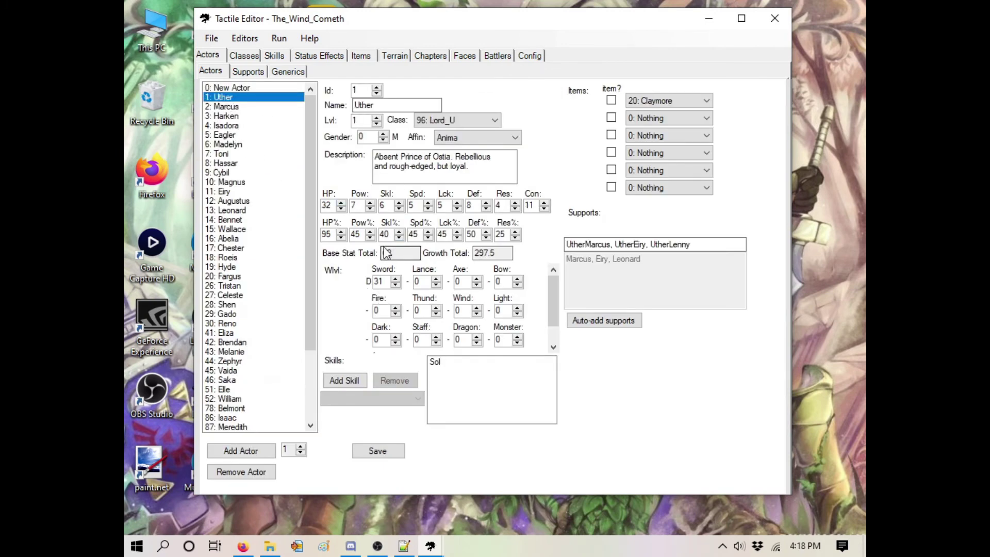
pyautogui.doubleClick(386, 252)
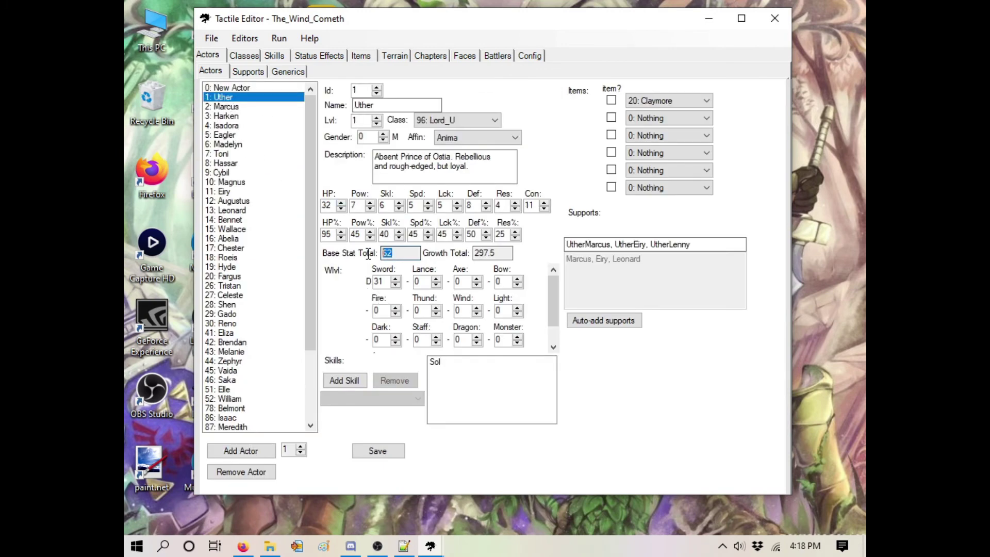
pyautogui.doubleClick(493, 257)
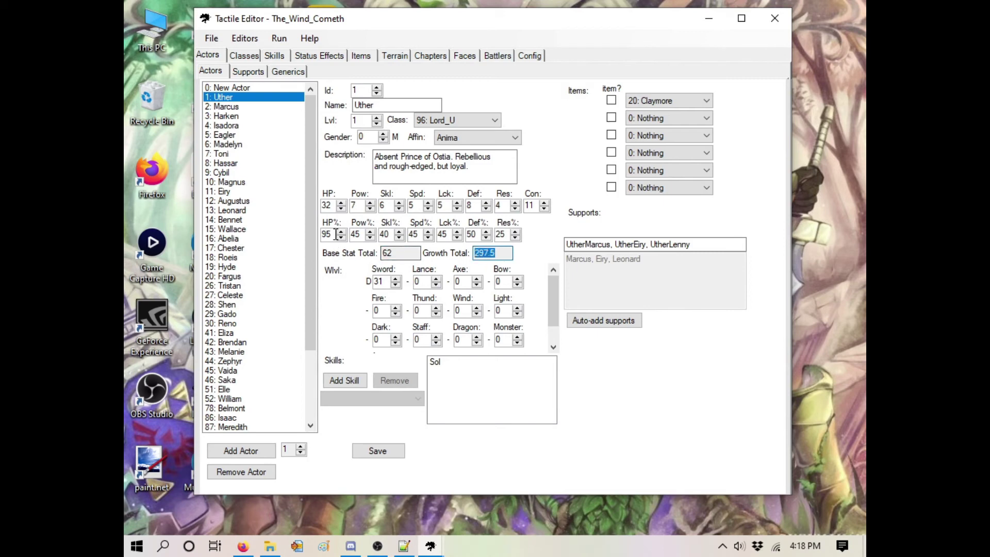
pyautogui.click(237, 106)
pyautogui.click(237, 116)
pyautogui.click(237, 125)
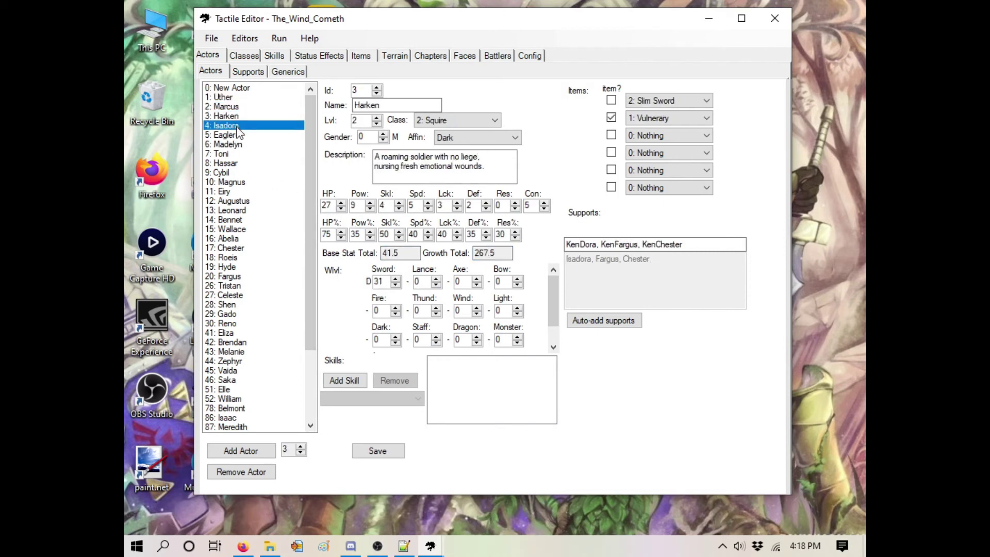
pyautogui.click(238, 135)
pyautogui.click(238, 107)
pyautogui.click(237, 89)
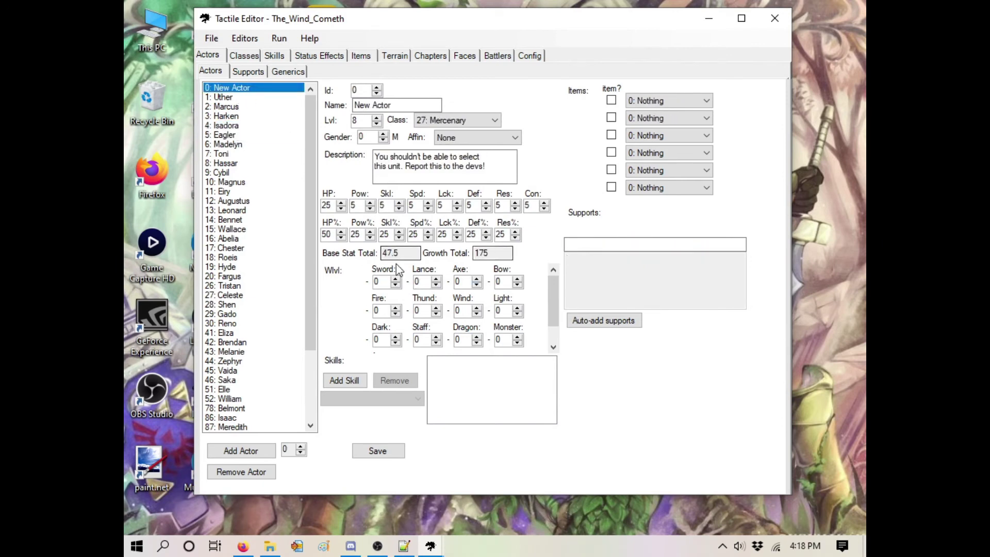
# Step: Set Hp Value to 0.5 in the actor configuration
pyautogui.click(526, 56)
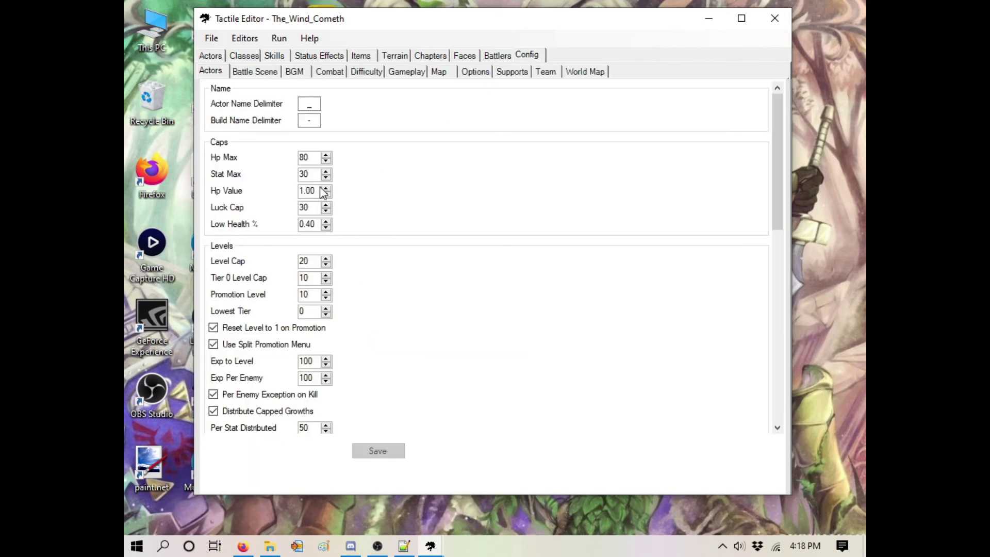
pyautogui.moveTo(321, 190); pyautogui.dragTo(225, 187)
pyautogui.write('.5')
pyautogui.click(314, 209)
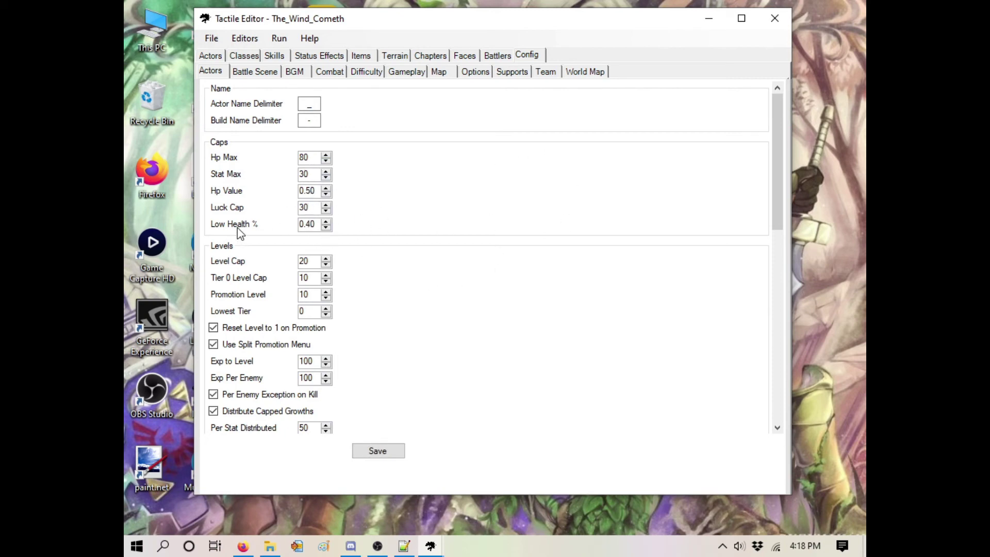
# Step: Switch the Reset Level to 1 on Promotion and Use Split Promotion Menu options off and back on
pyautogui.moveTo(238, 228)
pyautogui.scroll(-6, 275, 245)
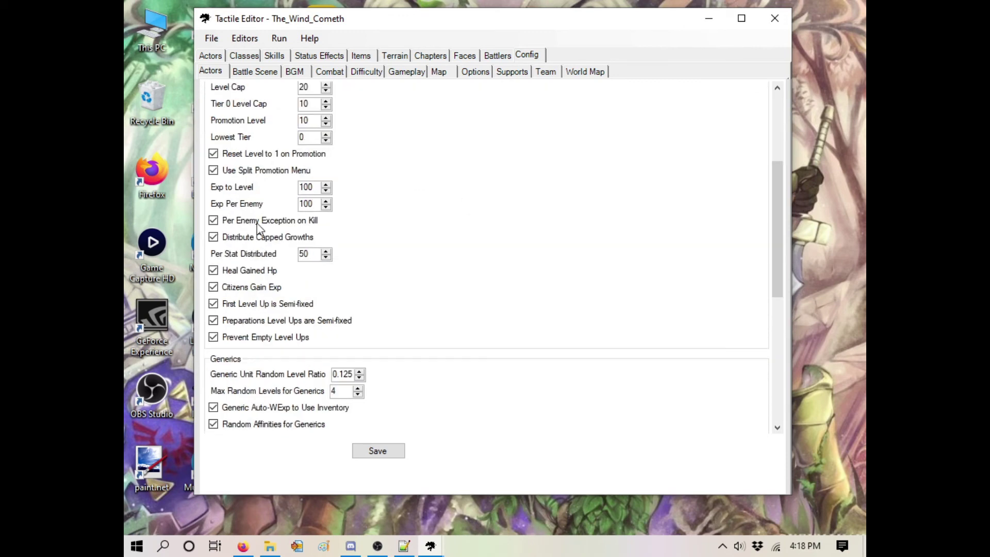
pyautogui.scroll(3, 254, 155)
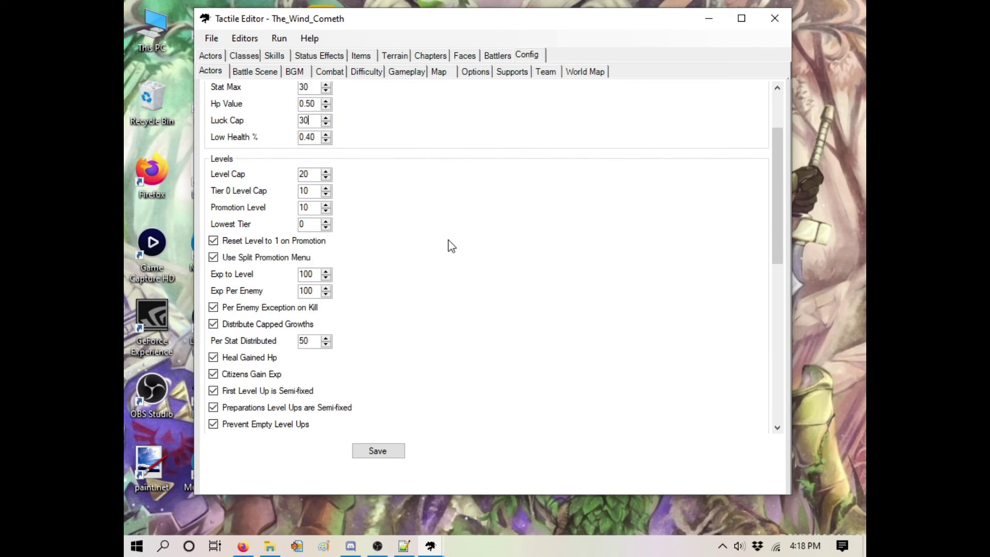
pyautogui.click(213, 241)
pyautogui.click(213, 240)
pyautogui.moveTo(212, 263)
pyautogui.click(214, 257)
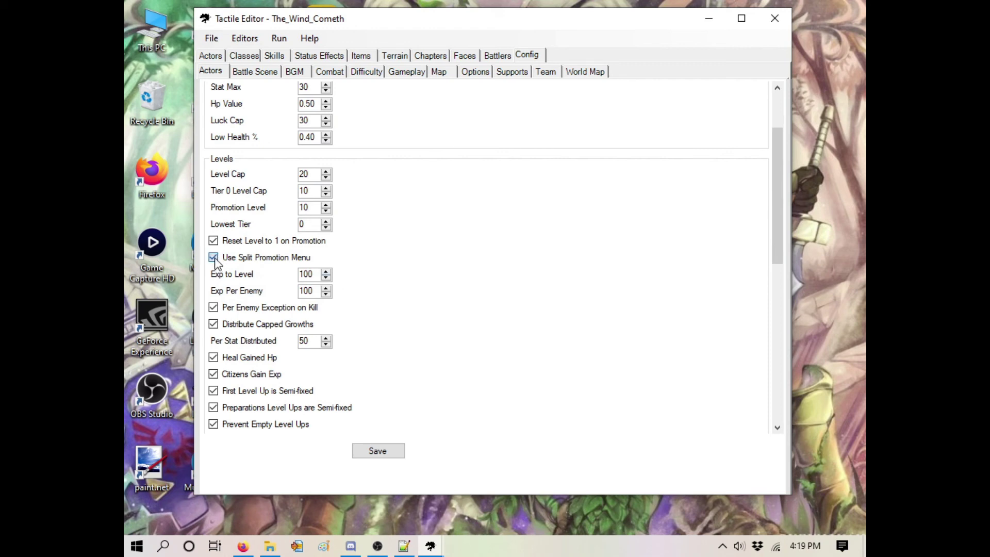
pyautogui.click(249, 259)
# Step: Examine the remaining actor configuration, from the experience settings through generics, stat labels, weapon types, items and lives
pyautogui.scroll(-3, 402, 268)
pyautogui.scroll(1, 402, 268)
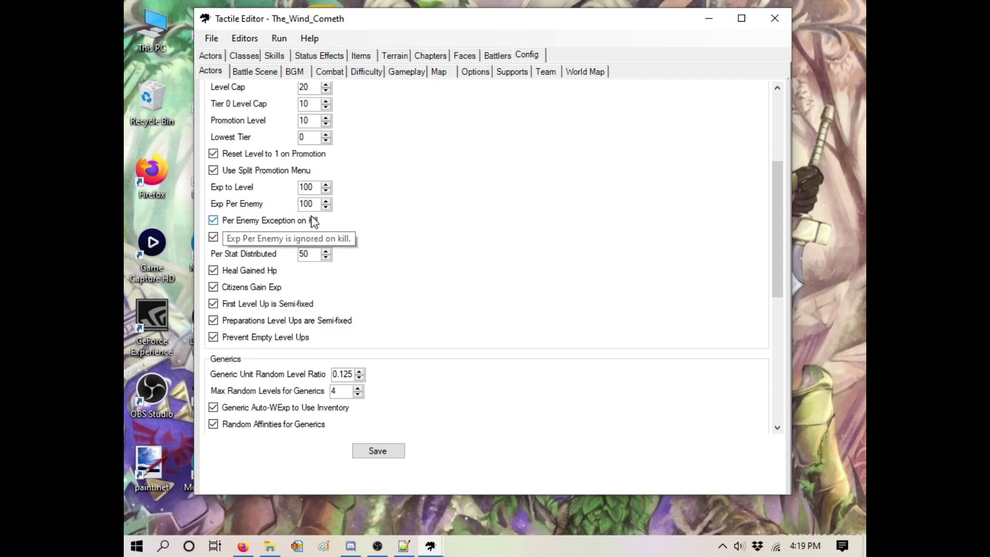
pyautogui.scroll(-3, 315, 222)
pyautogui.scroll(-8, 253, 299)
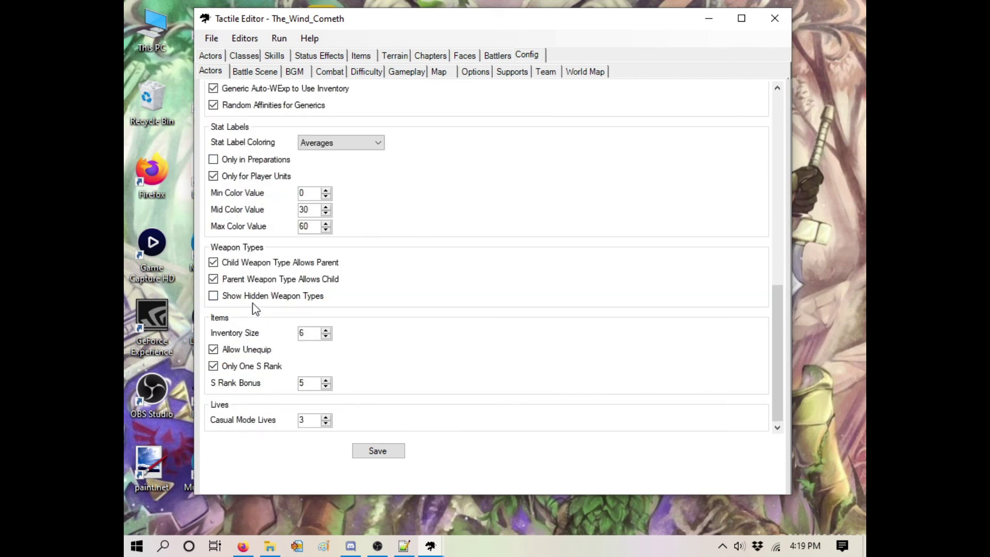
pyautogui.scroll(11, 268, 270)
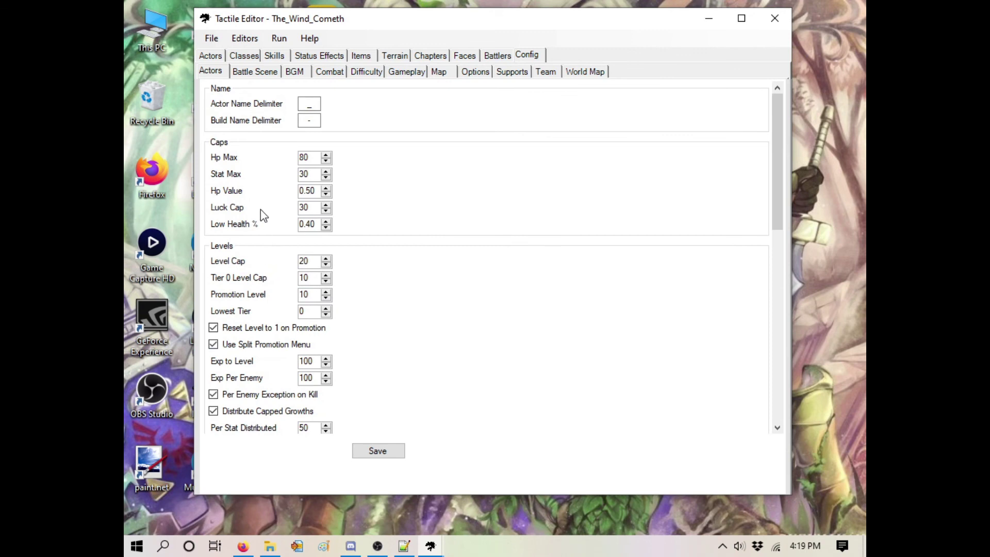
pyautogui.scroll(-11, 258, 204)
pyautogui.moveTo(258, 194)
pyautogui.scroll(3, 256, 194)
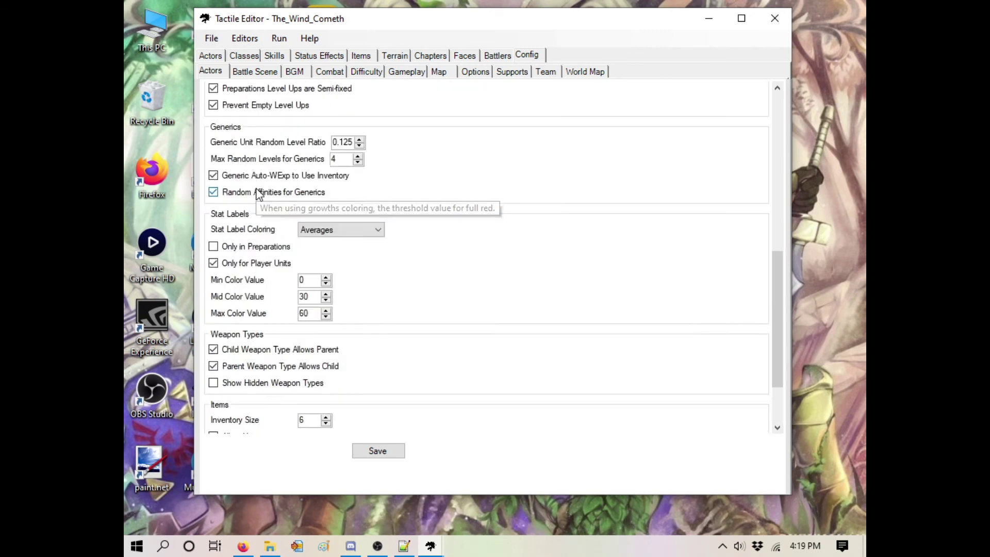
# Step: Review the end of the actor configuration, then switch to the Battle Scene configuration, saving the changed config data
pyautogui.scroll(-3, 256, 195)
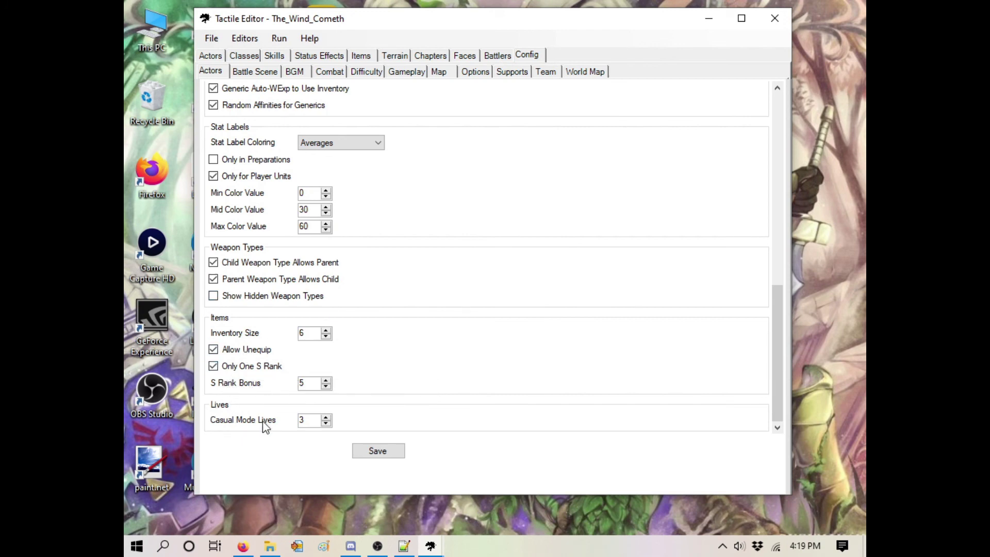
pyautogui.scroll(10, 273, 310)
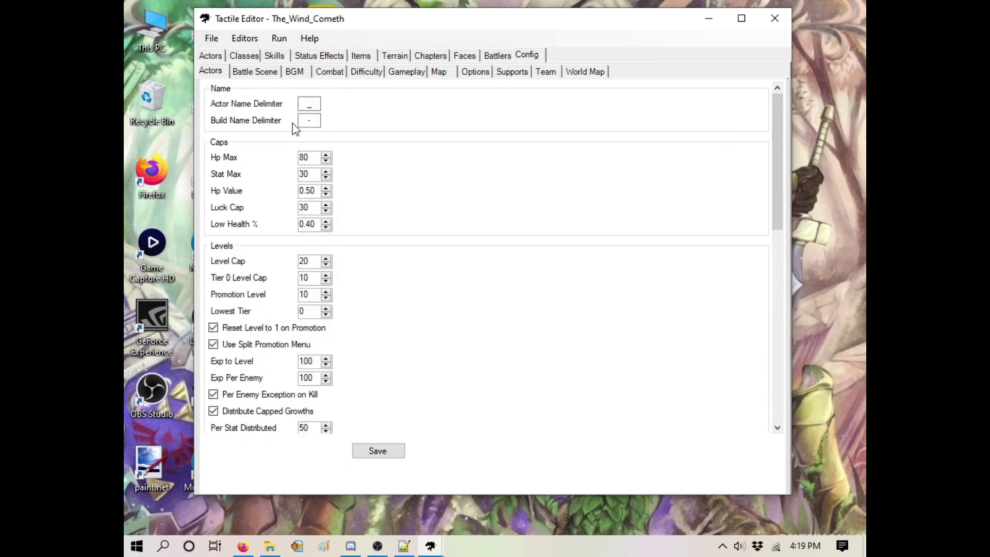
pyautogui.click(260, 72)
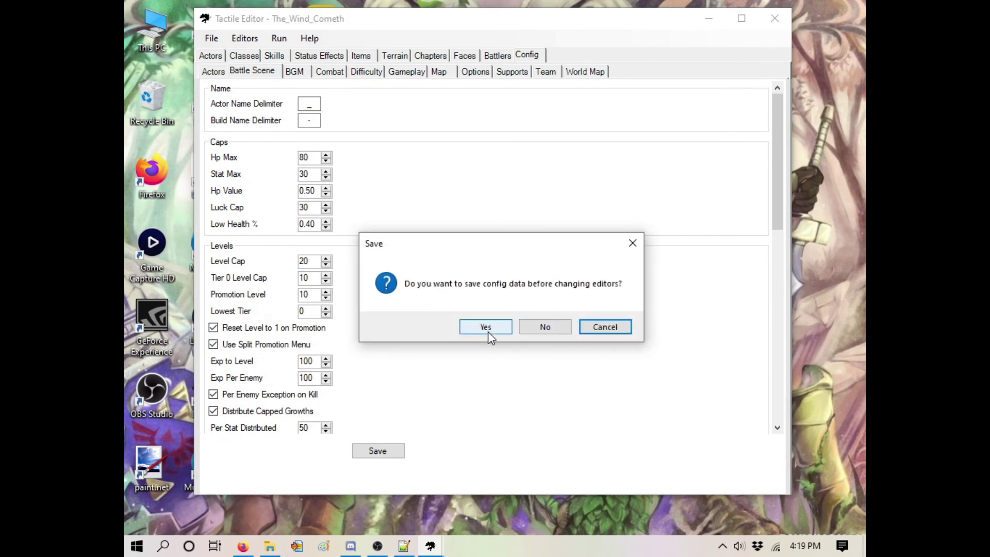
pyautogui.click(486, 329)
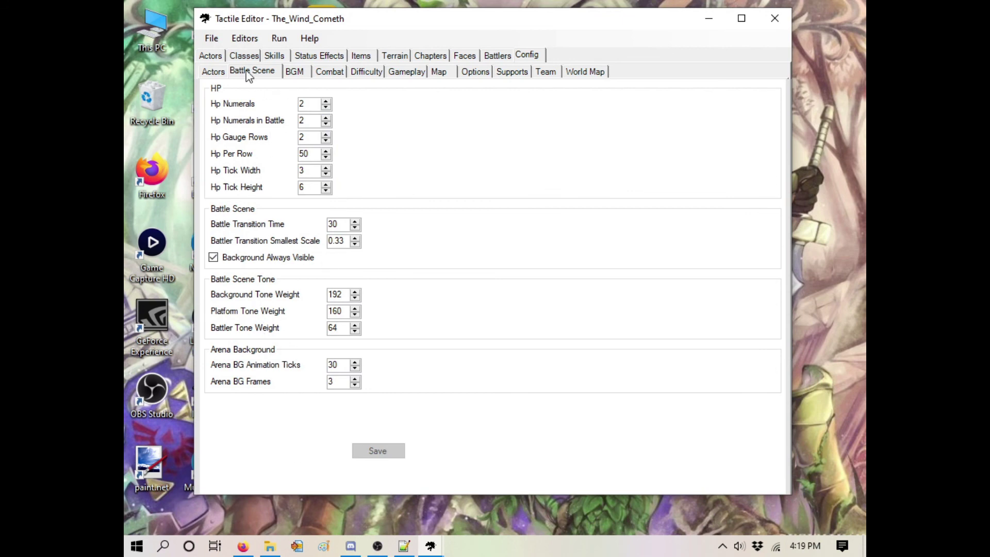
# Step: Preview the Title music in the BGM configuration, stop it, and start the Preparations preview
pyautogui.click(294, 71)
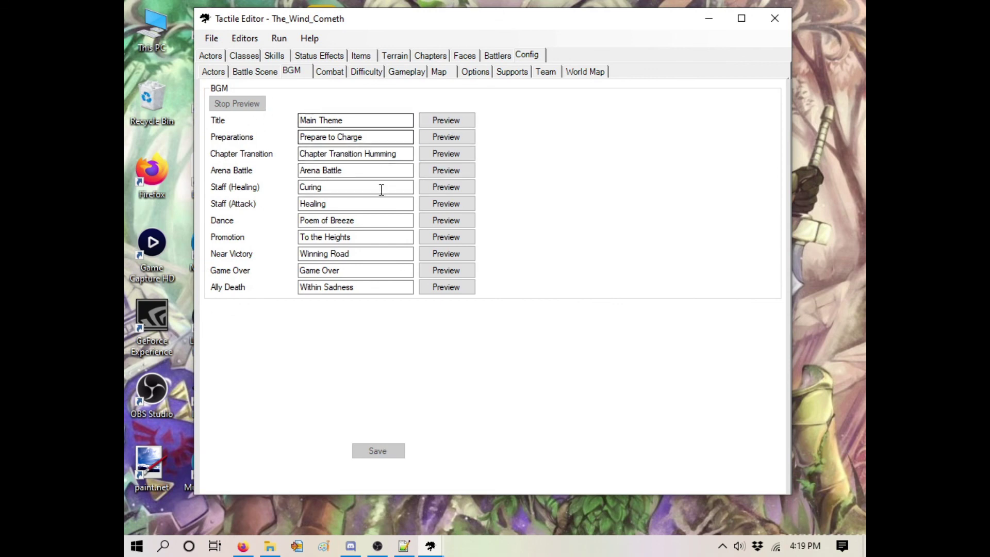
pyautogui.click(454, 121)
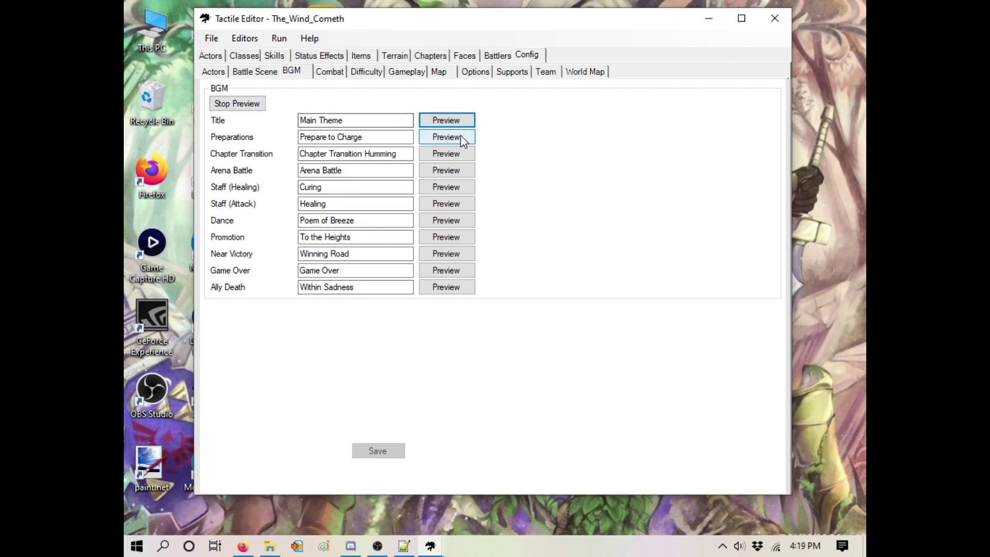
pyautogui.click(248, 110)
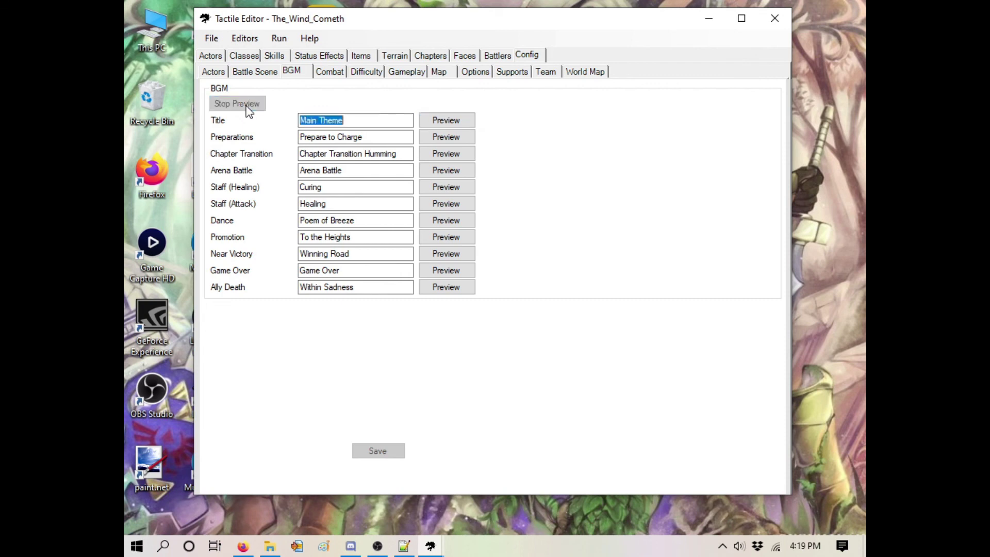
pyautogui.click(440, 135)
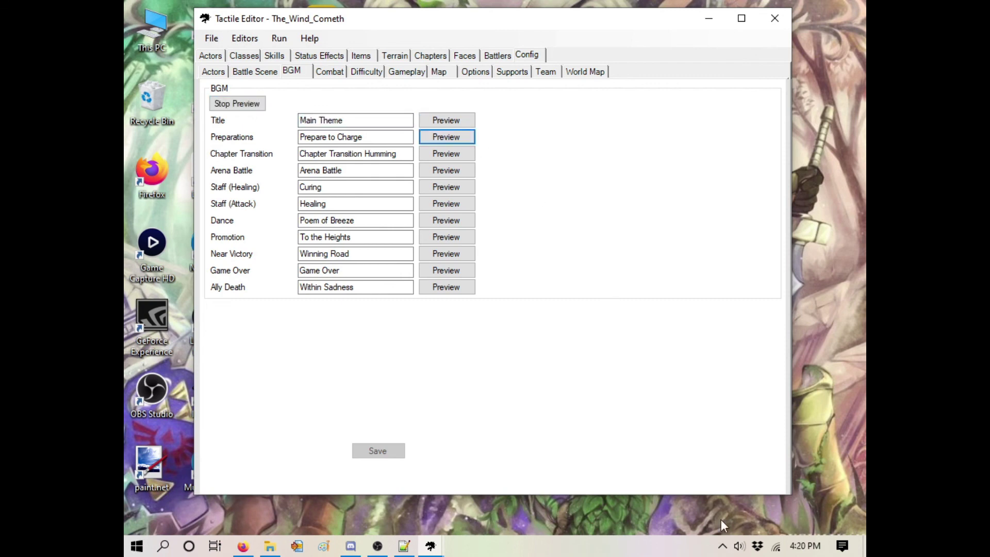
# Step: Adjust the Tactile Editor's volume in the Windows volume mixer and return to the editor
pyautogui.rightClick(738, 547)
pyautogui.click(743, 464)
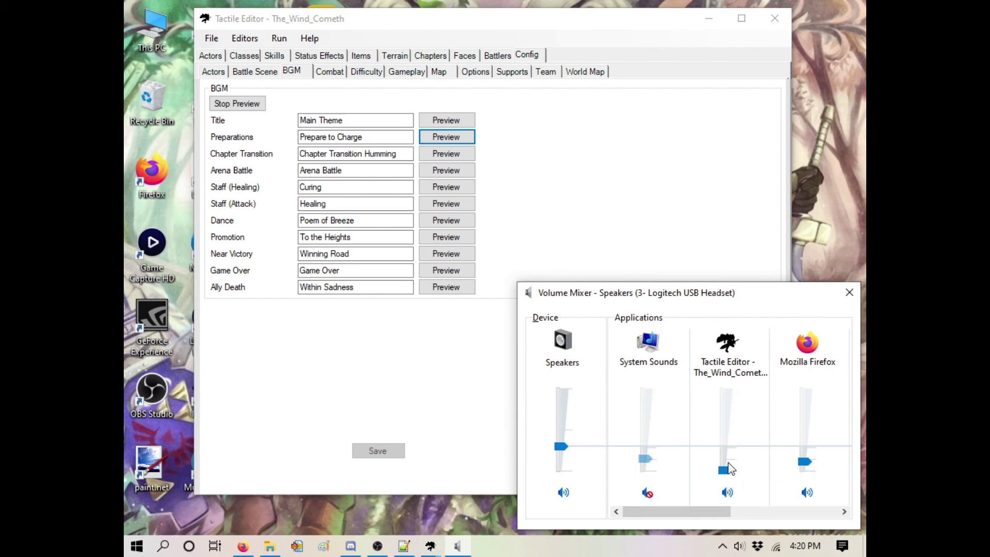
pyautogui.click(492, 403)
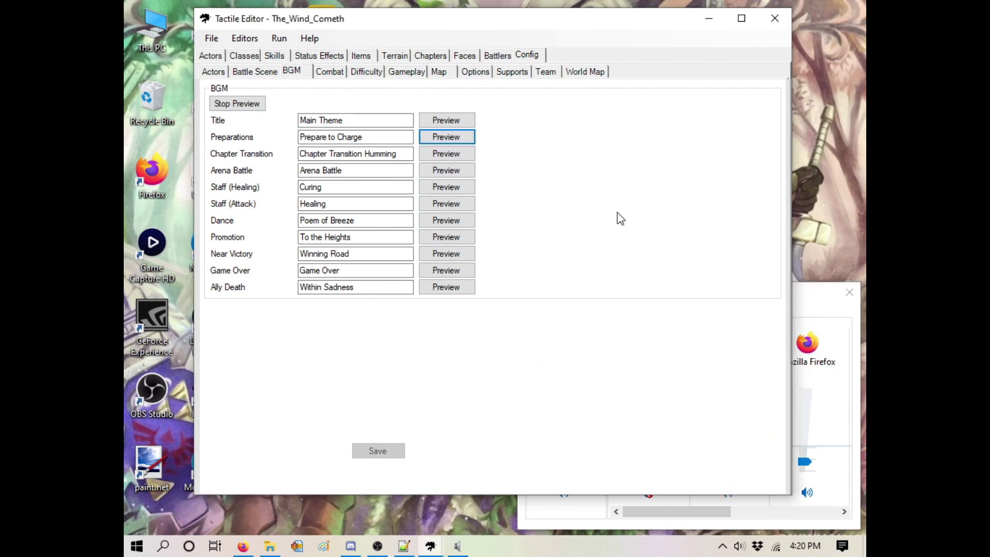
# Step: Preview the Chapter Transition, Arena Battle, Staff (Healing) and Staff (Attack) music
pyautogui.click(448, 153)
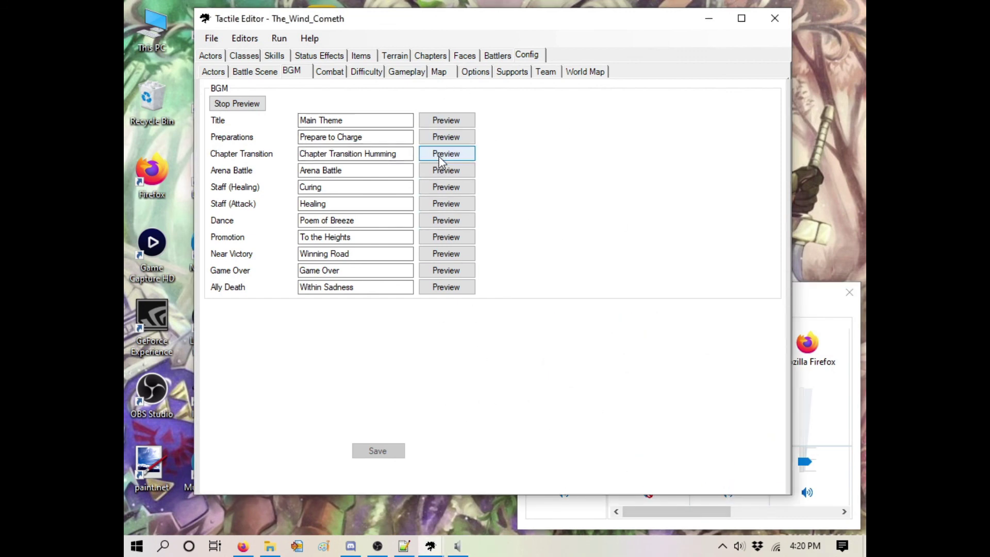
pyautogui.click(445, 172)
pyautogui.click(453, 189)
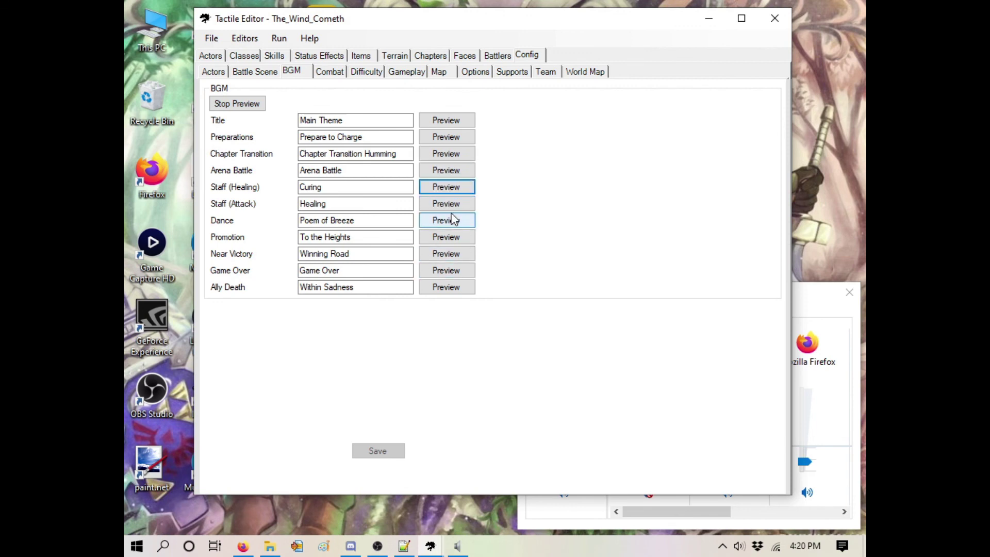
pyautogui.click(446, 204)
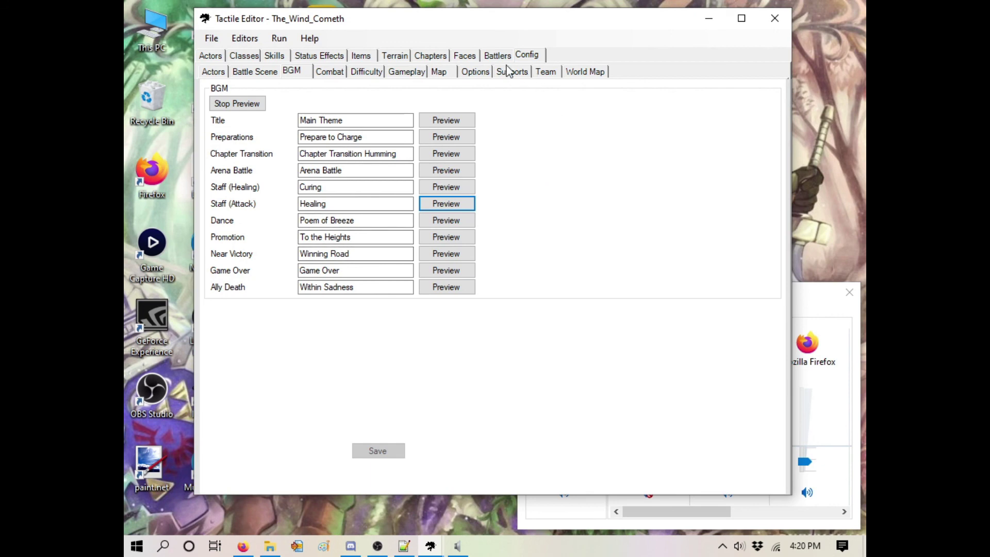
# Step: Examine Trial Map 1's progression, name and stats in the chapter data, including its player turn and battle themes
pyautogui.click(423, 55)
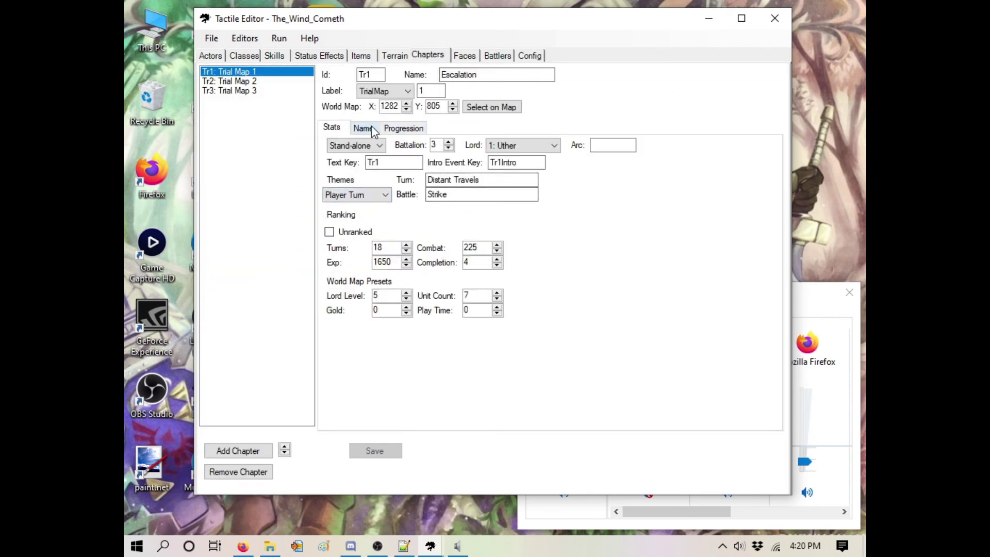
pyautogui.click(404, 129)
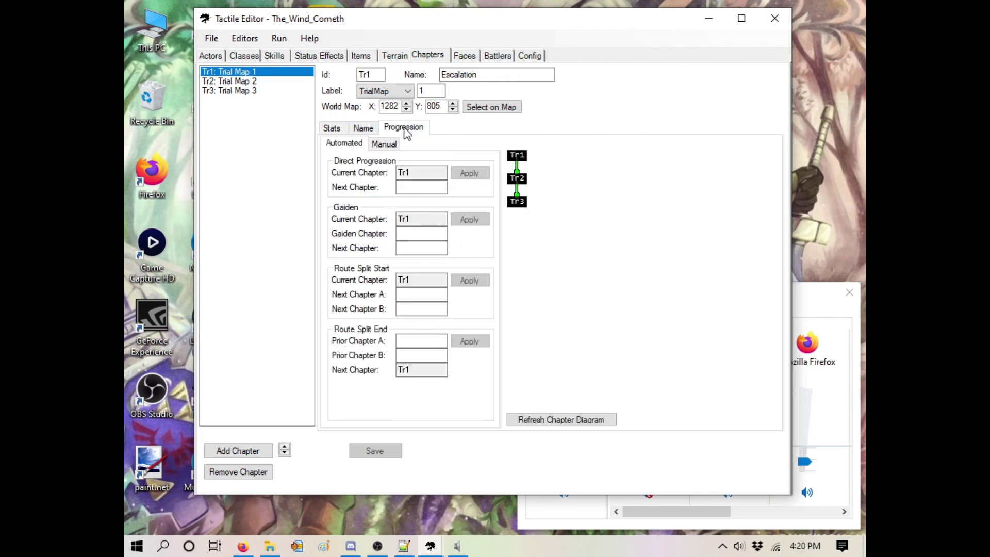
pyautogui.click(363, 128)
pyautogui.click(332, 129)
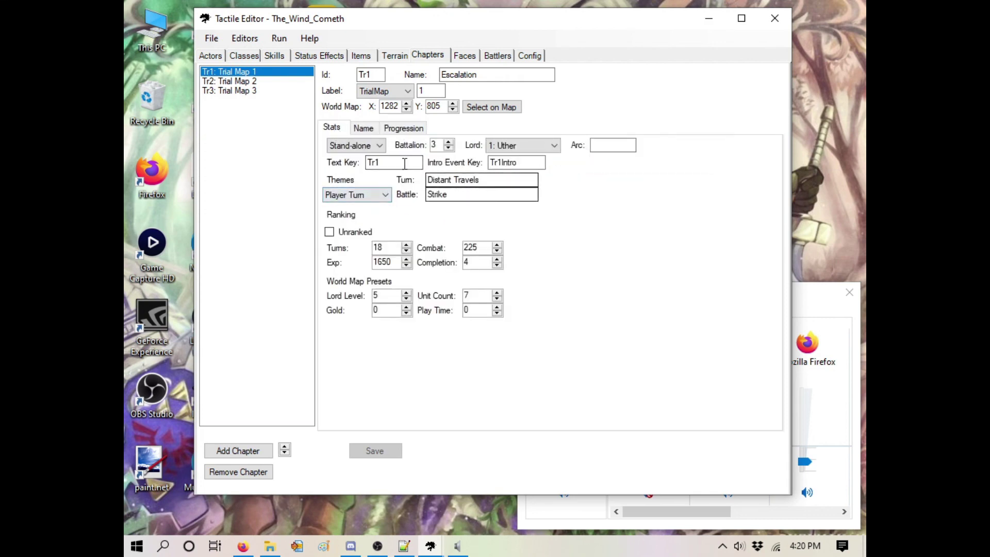
pyautogui.moveTo(482, 180); pyautogui.dragTo(464, 195)
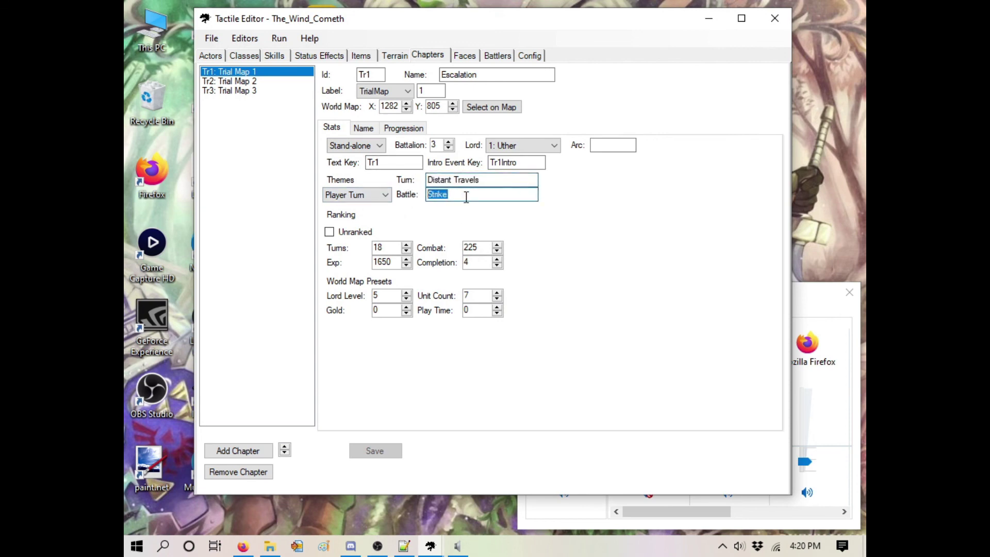
pyautogui.click(489, 179)
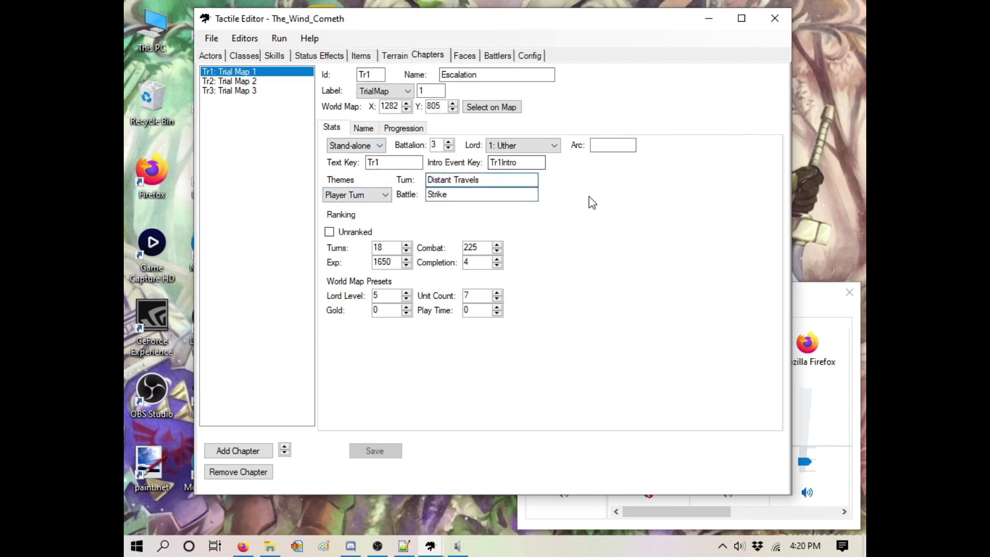
# Step: Open the actor data section
pyautogui.click(209, 56)
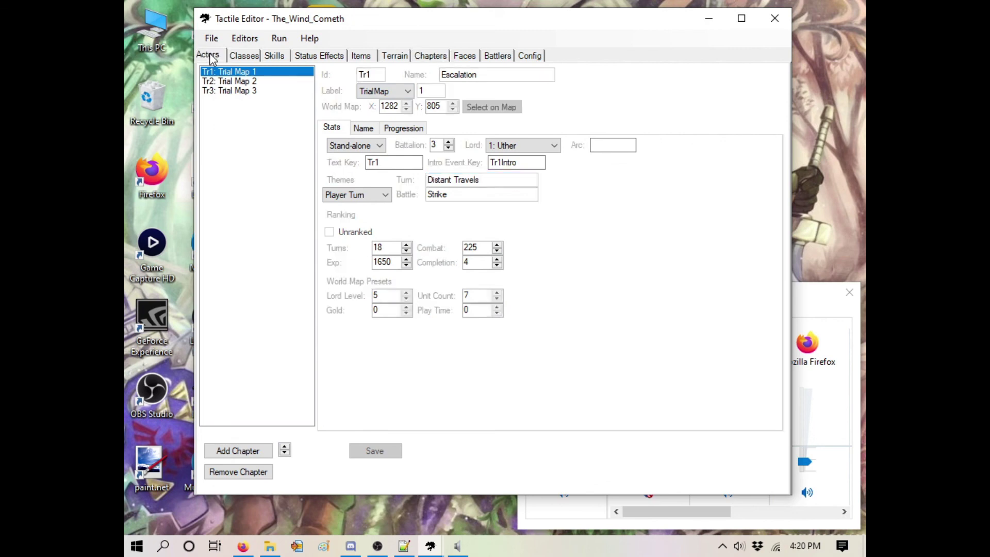